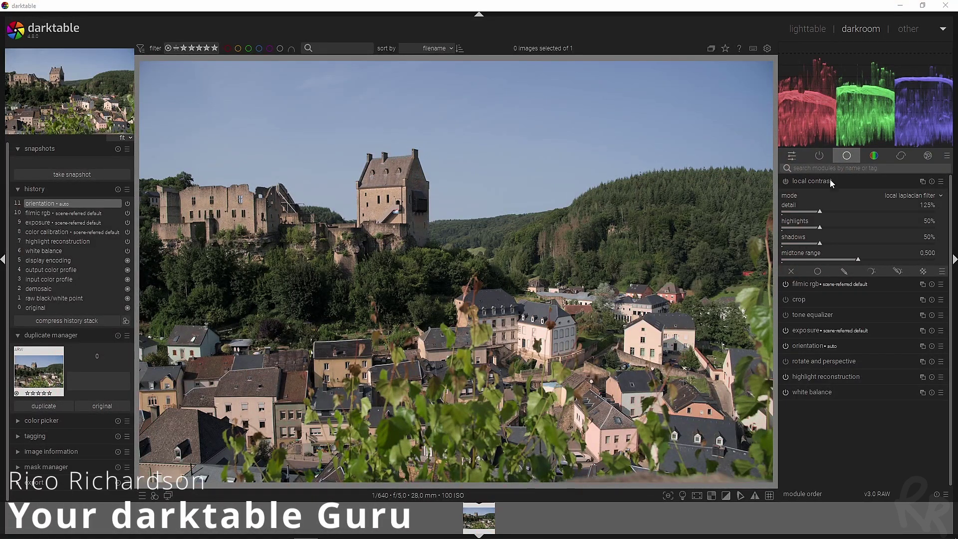
Find filmic rgb and set its look-tab contrast to exactly 1.1.
{"action": "type", "text": "filmic"}
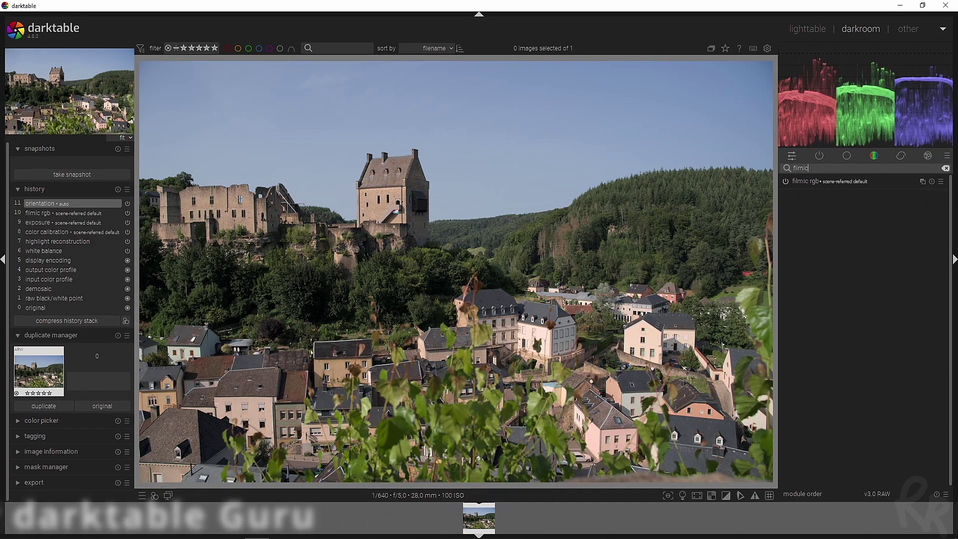
{"action": "left_click", "coordinate": [808, 182]}
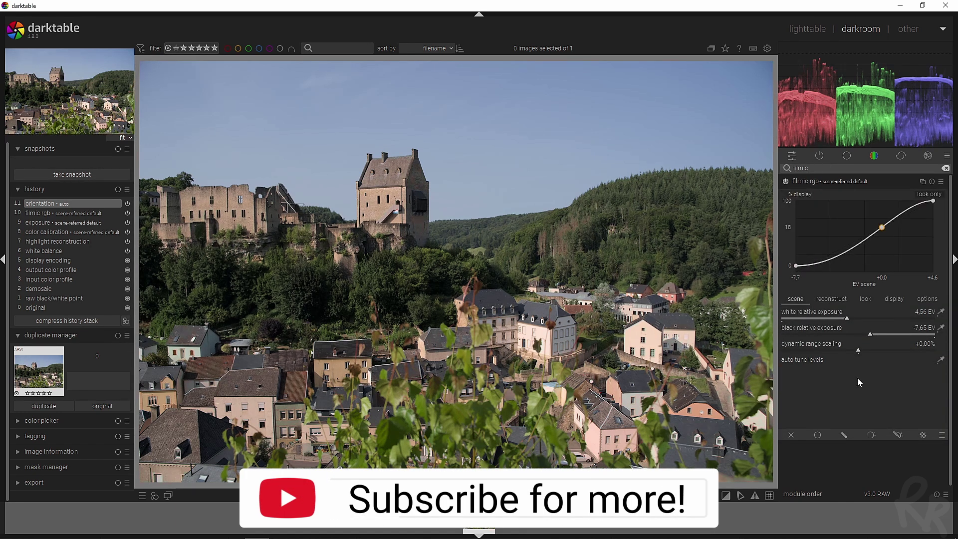
{"action": "left_click", "coordinate": [867, 301]}
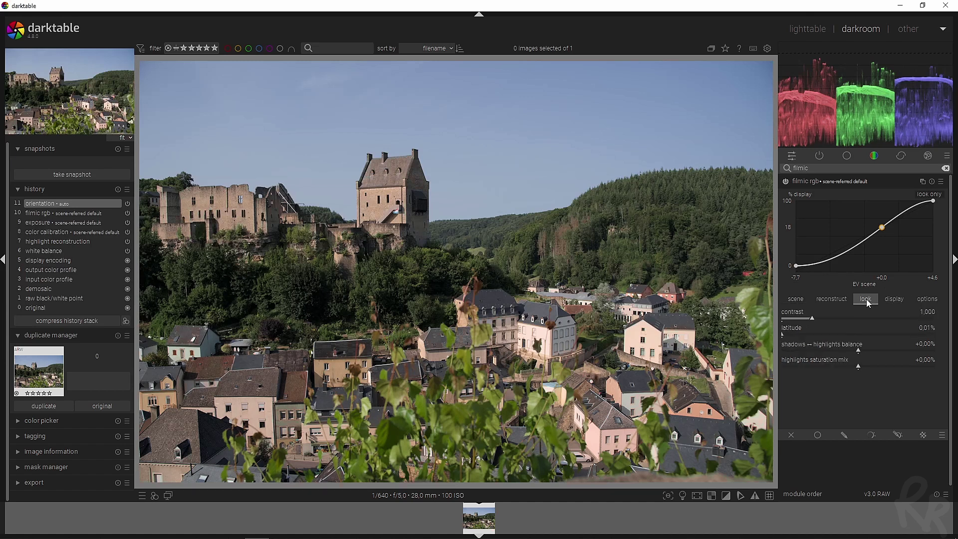
{"action": "left_click", "coordinate": [918, 342]}
{"action": "right_click", "coordinate": [929, 314]}
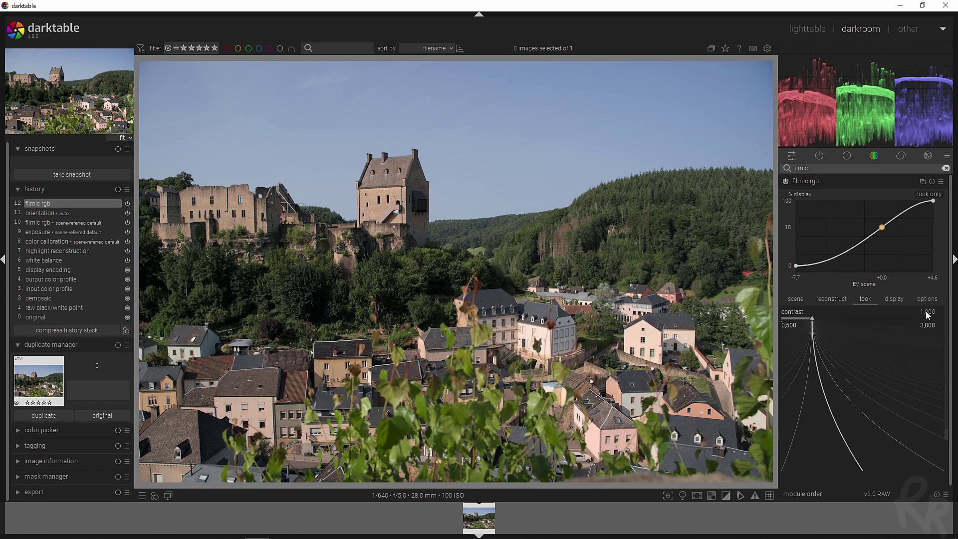
{"action": "type", "text": "1.1"}
{"action": "key", "text": "Return"}
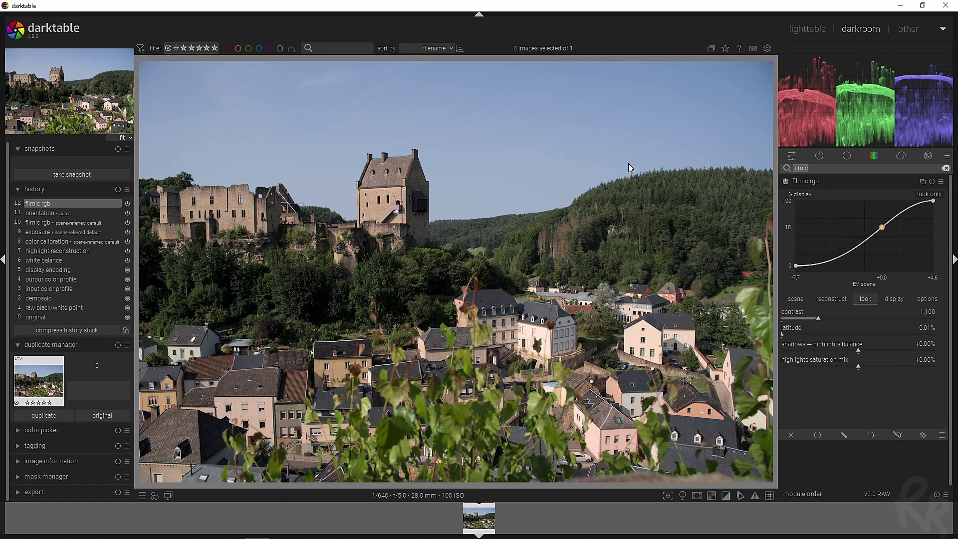
{"action": "key", "text": "BackSpace"}
{"action": "key", "text": "BackSpace"}
{"action": "key", "text": "BackSpace"}
{"action": "key", "text": "BackSpace"}
{"action": "key", "text": "BackSpace"}
{"action": "key", "text": "BackSpace"}
Enable the color balance rgb module and show its master sliders.
{"action": "type", "text": "color balan"}
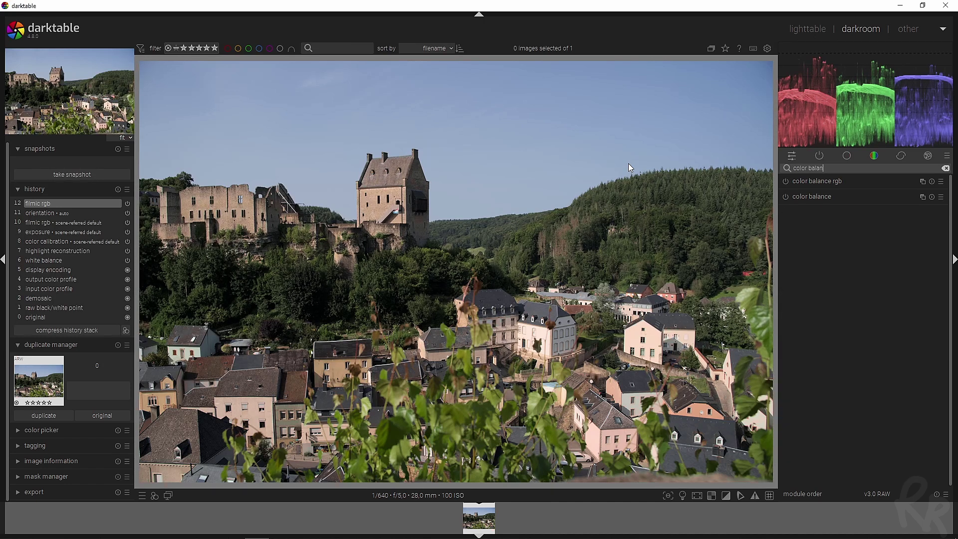
{"action": "left_click", "coordinate": [785, 183]}
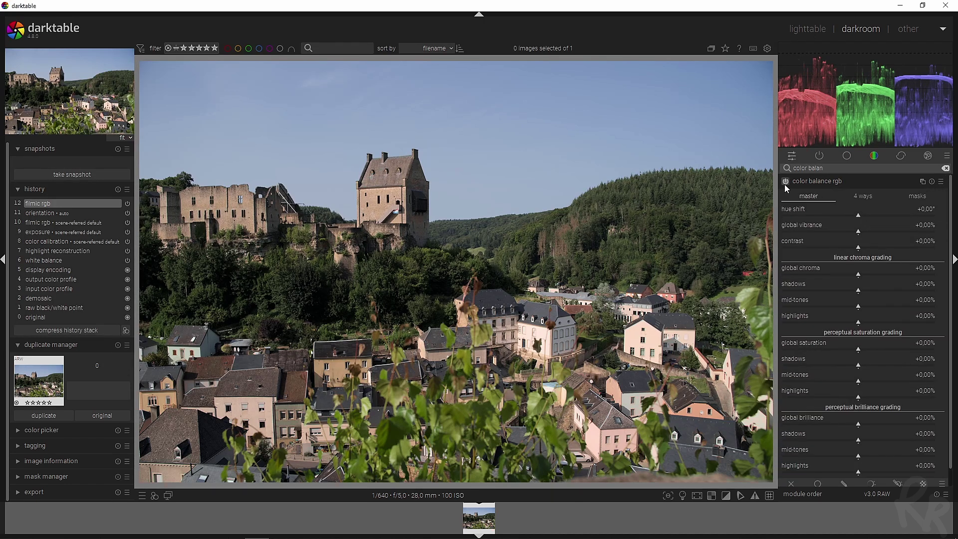
{"action": "left_click", "coordinate": [919, 197]}
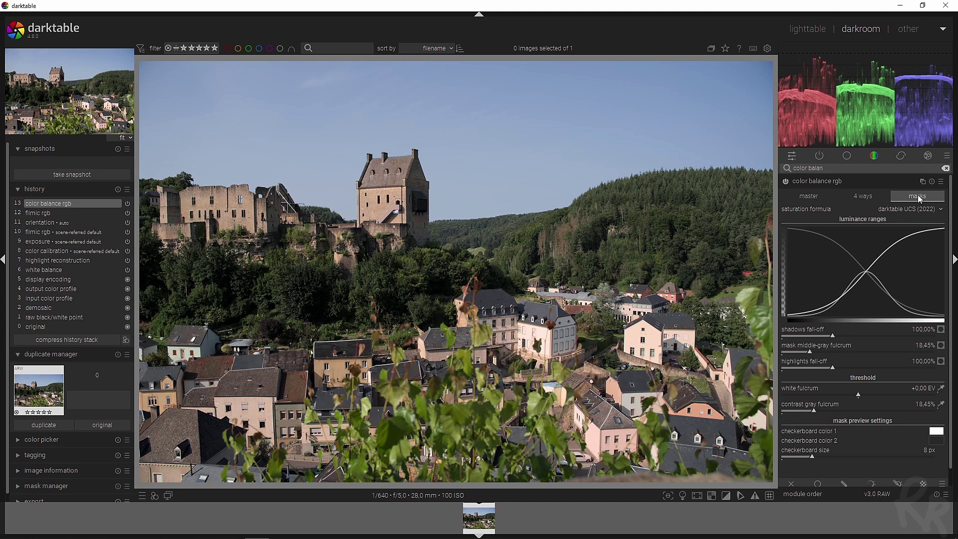
{"action": "scroll", "coordinate": [943, 408], "scroll_direction": "up", "scroll_amount": 3}
{"action": "left_click", "coordinate": [811, 197]}
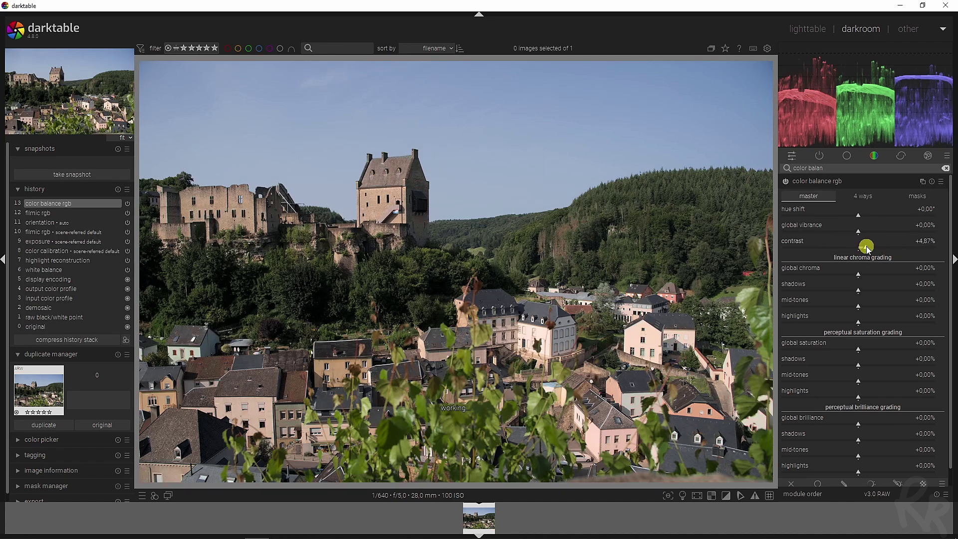
Raise global vibrance to about +25%, saturation to about +34% and brilliance to about +19%.
{"action": "scroll", "coordinate": [851, 245], "scroll_direction": "up", "scroll_amount": 4}
{"action": "left_click_drag", "start_coordinate": [860, 233], "coordinate": [899, 234]}
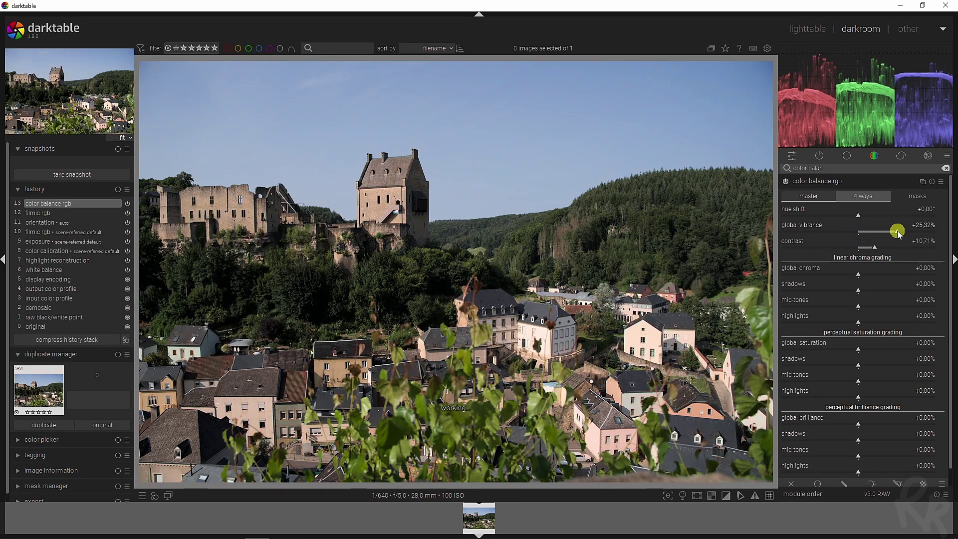
{"action": "left_click_drag", "start_coordinate": [869, 348], "coordinate": [881, 343]}
{"action": "mouse_move", "coordinate": [857, 424]}
{"action": "left_mouse_down"}
{"action": "mouse_move", "coordinate": [879, 428]}
{"action": "mouse_move", "coordinate": [873, 423]}
{"action": "left_mouse_up"}
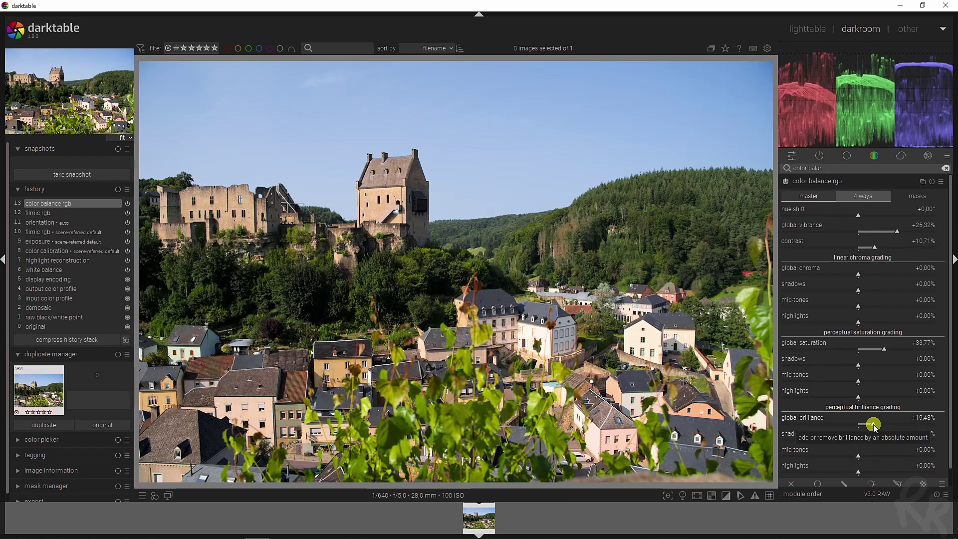
Enable the local contrast module.
{"action": "type", "text": "local"}
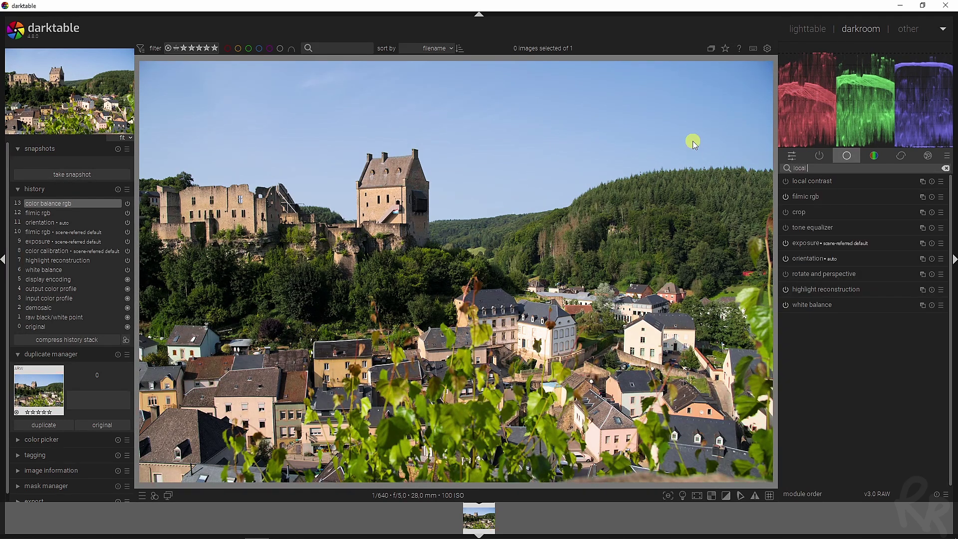
{"action": "left_click", "coordinate": [786, 181]}
{"action": "left_click", "coordinate": [827, 167]}
In color balance rgb, raise mid-tone saturation to about +26% and highlight saturation slightly.
{"action": "type", "text": "color balanc"}
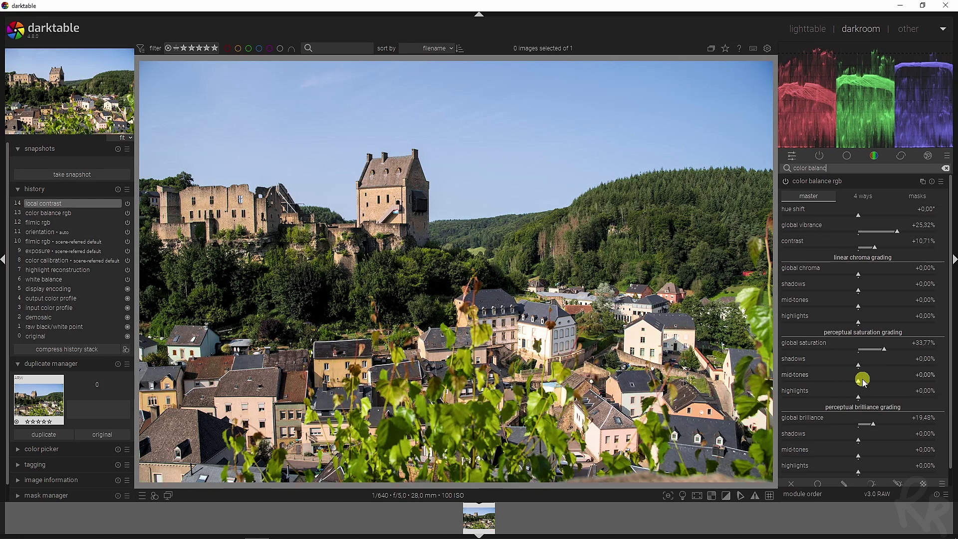
{"action": "left_click_drag", "start_coordinate": [860, 382], "coordinate": [923, 375]}
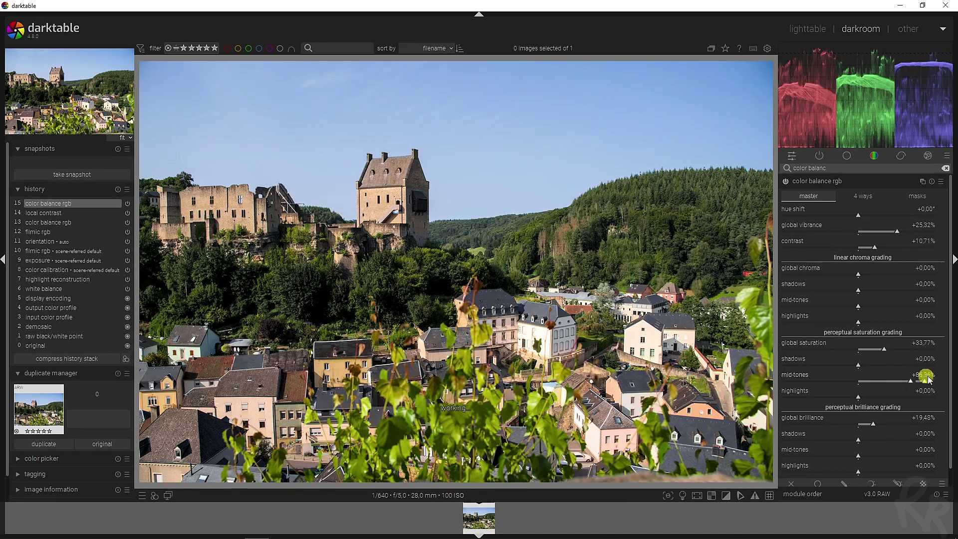
{"action": "left_click_drag", "start_coordinate": [858, 398], "coordinate": [884, 397]}
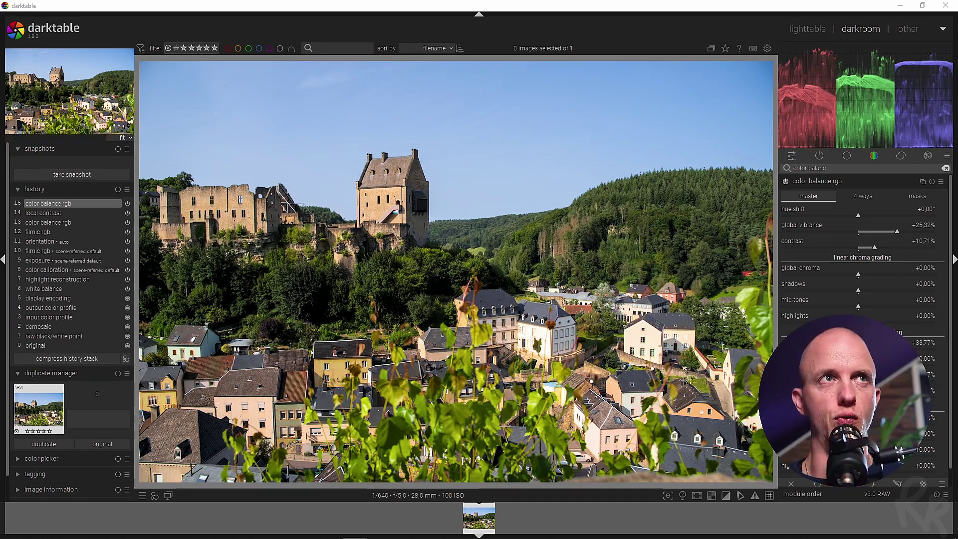
{"action": "left_click_drag", "start_coordinate": [0, 199], "coordinate": [489, 92]}
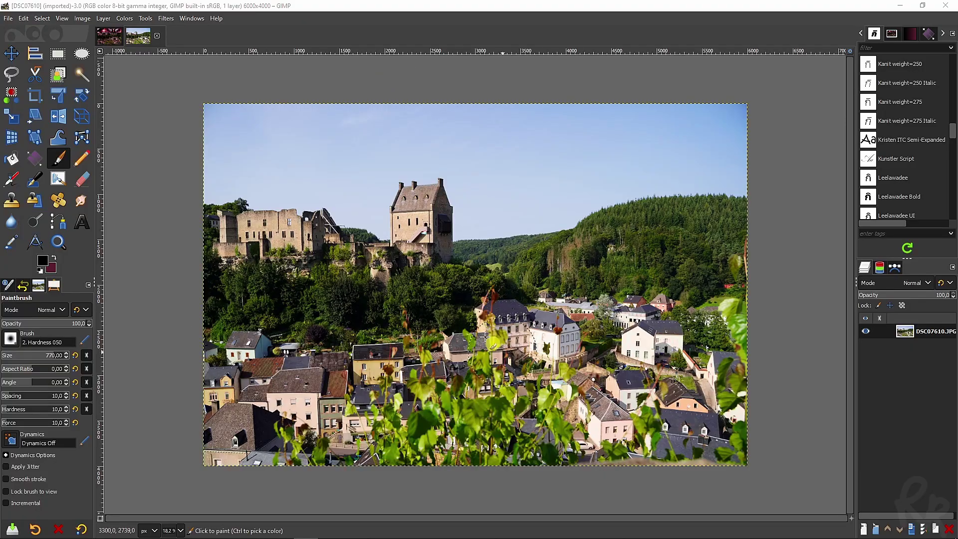
Duplicate the DSC07610 landscape layer and add an alpha channel to the top copy.
{"action": "left_click", "coordinate": [110, 35]}
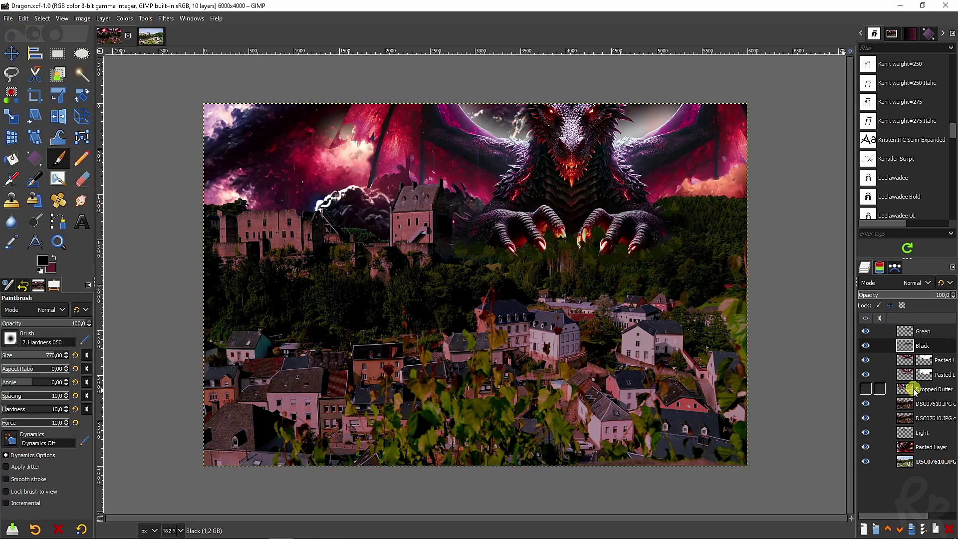
{"action": "left_click", "coordinate": [148, 38]}
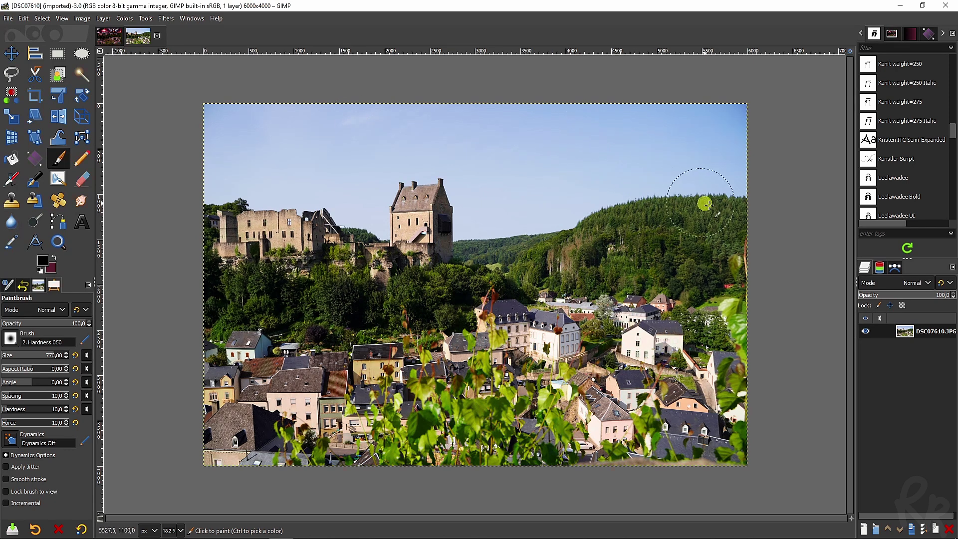
{"action": "left_click", "coordinate": [912, 529]}
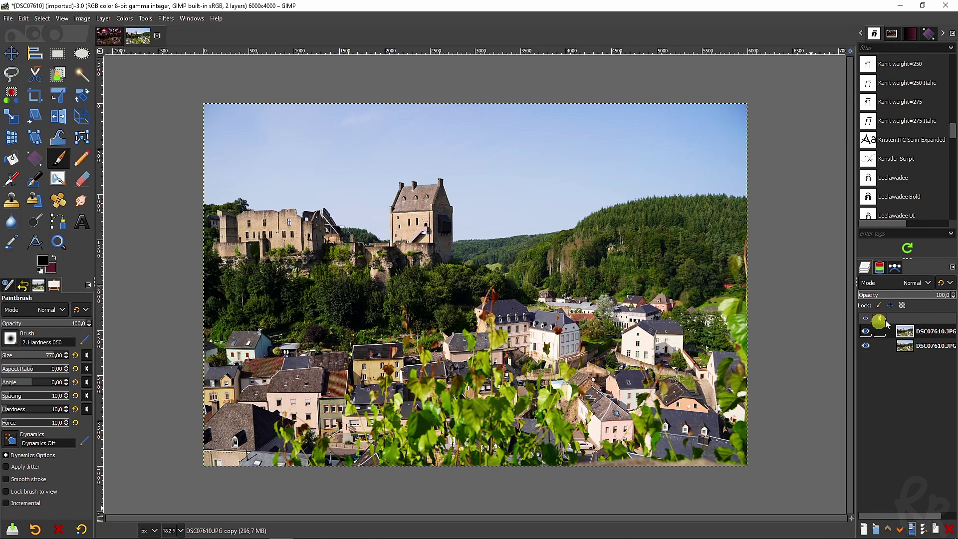
{"action": "right_click", "coordinate": [910, 333]}
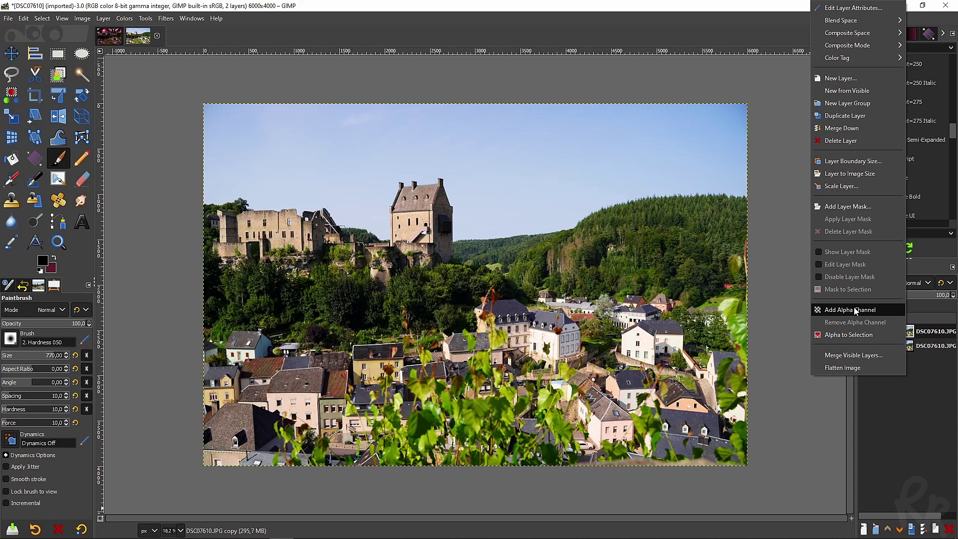
{"action": "left_click", "coordinate": [851, 310]}
{"action": "right_click", "coordinate": [910, 331]}
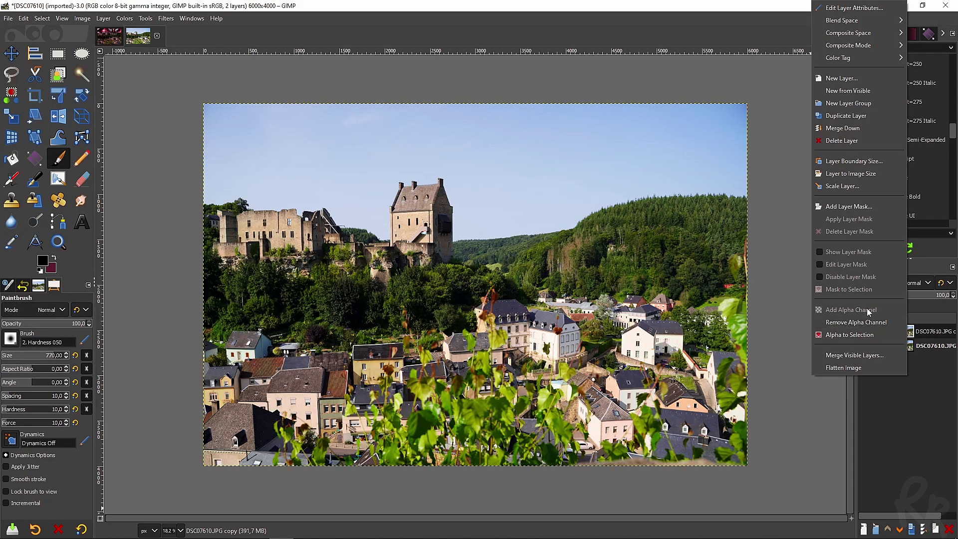
Try erasing part of the sky, then fuzzy-select the sky area.
{"action": "left_click", "coordinate": [922, 325]}
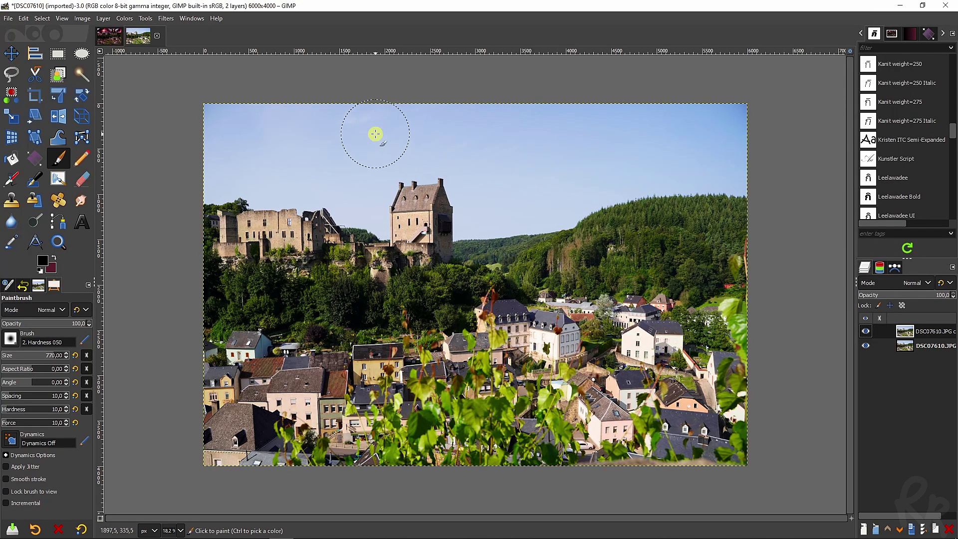
{"action": "left_click", "coordinate": [81, 179]}
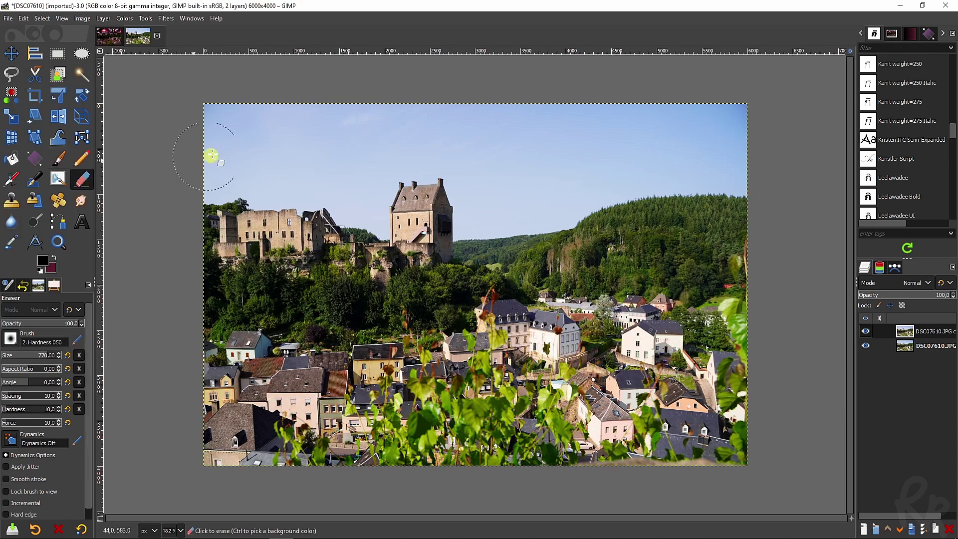
{"action": "left_click_drag", "start_coordinate": [218, 128], "coordinate": [594, 130]}
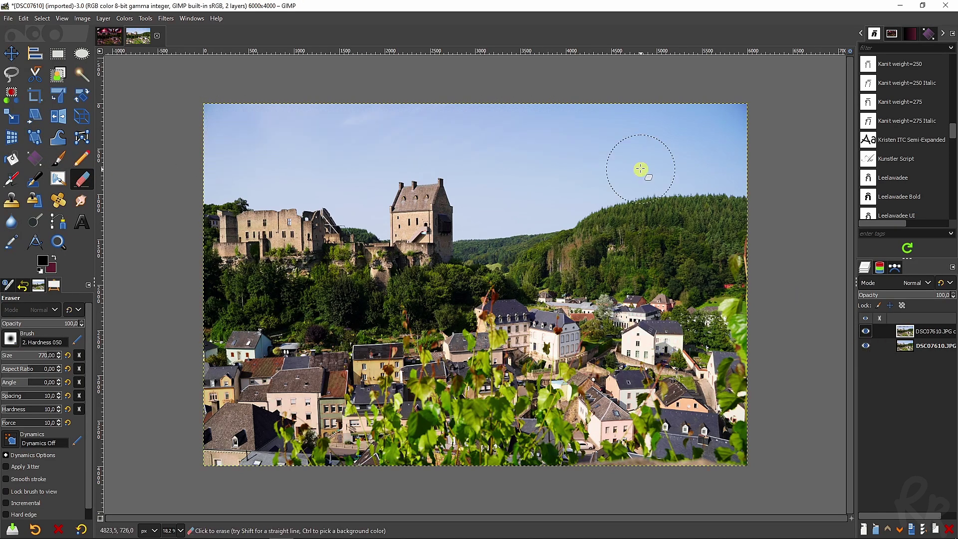
{"action": "left_click", "coordinate": [81, 75]}
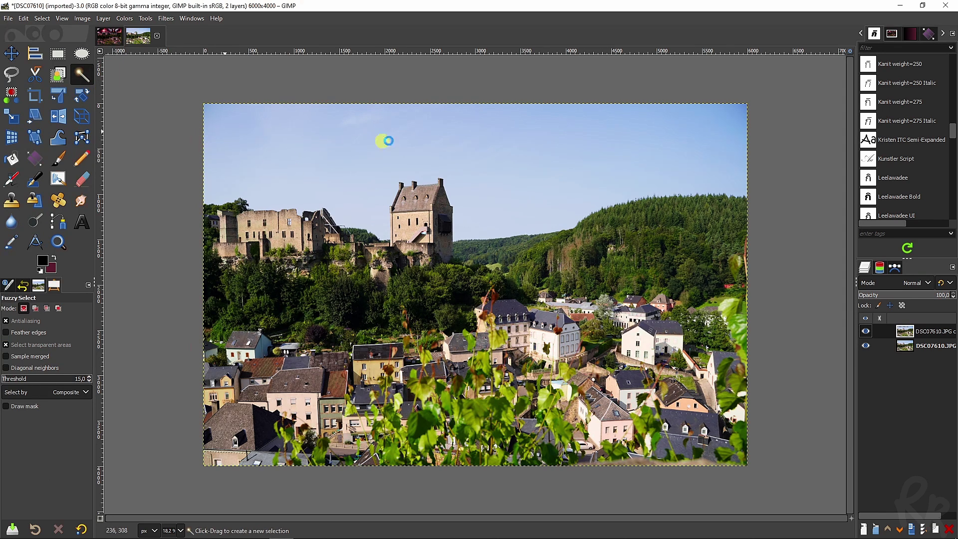
{"action": "left_click", "coordinate": [552, 163]}
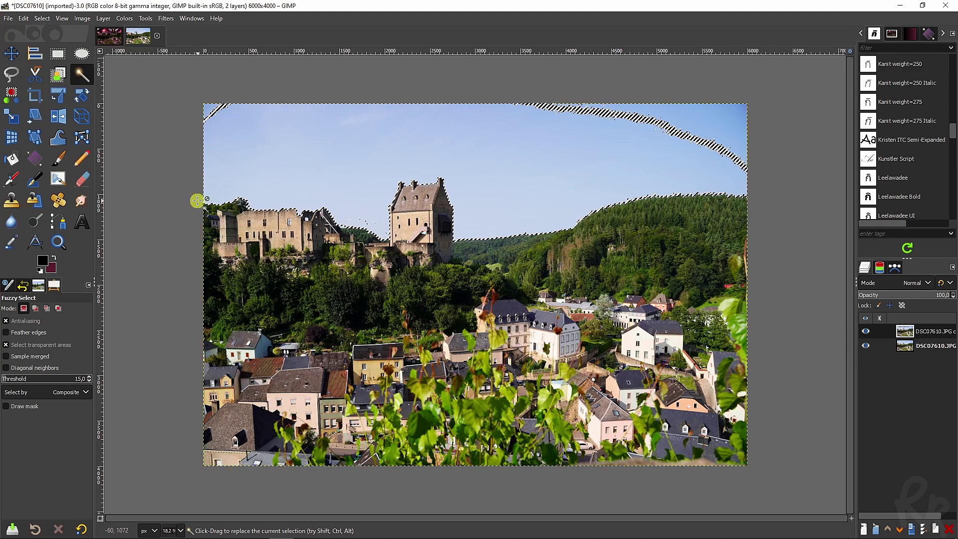
Grow the sky selection by 2 px, hide the original layer, and select none.
{"action": "left_click", "coordinate": [42, 20]}
{"action": "left_click", "coordinate": [55, 166]}
{"action": "left_click", "coordinate": [60, 170]}
{"action": "type", "text": "2"}
{"action": "key", "text": "Return"}
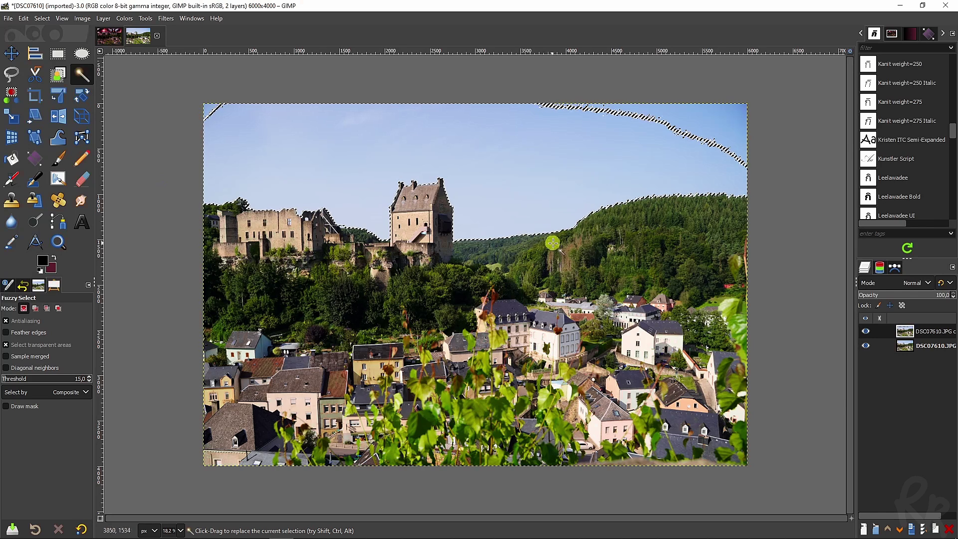
{"action": "left_click", "coordinate": [866, 345]}
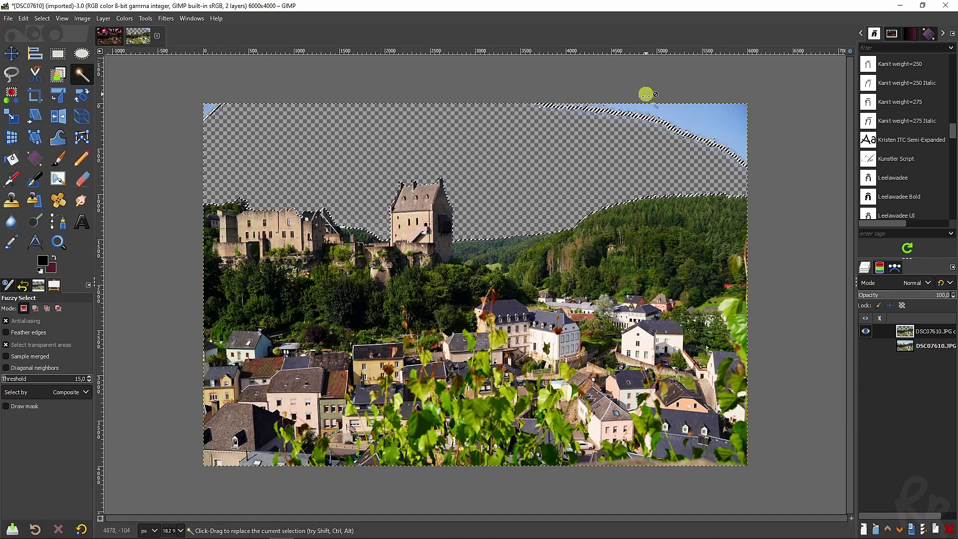
{"action": "left_click", "coordinate": [42, 18]}
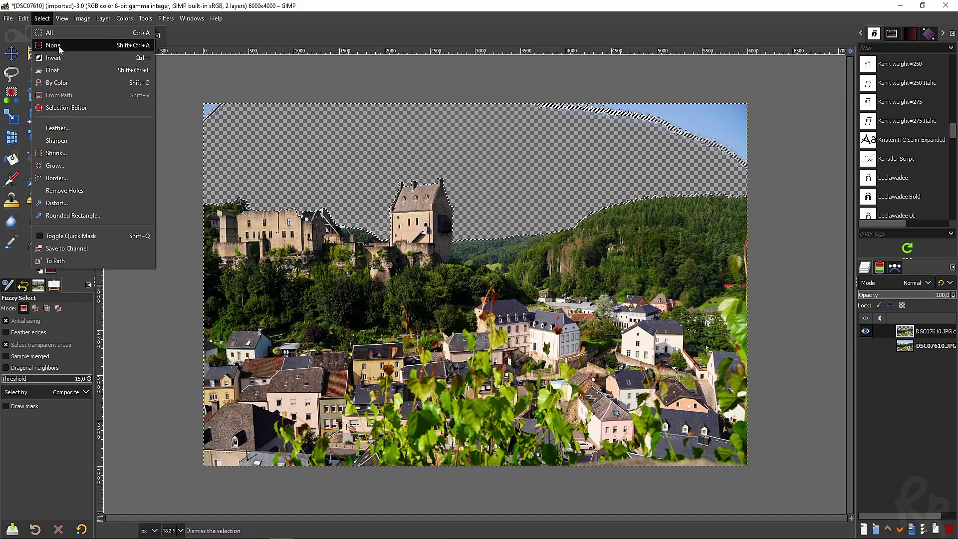
{"action": "left_click", "coordinate": [50, 58]}
Set the eraser hardness and force to 100 and erase the remaining top-right sky.
{"action": "left_click", "coordinate": [83, 179]}
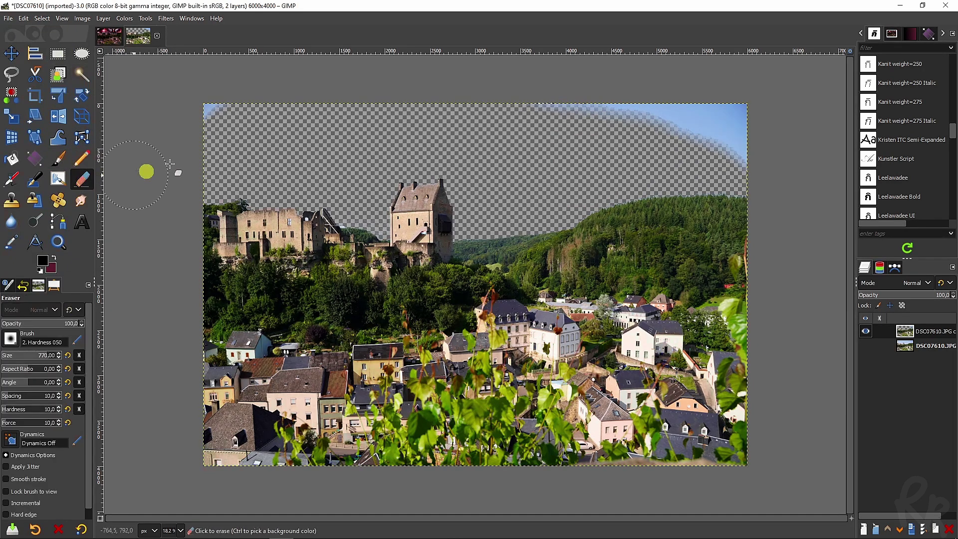
{"action": "left_click", "coordinate": [20, 412]}
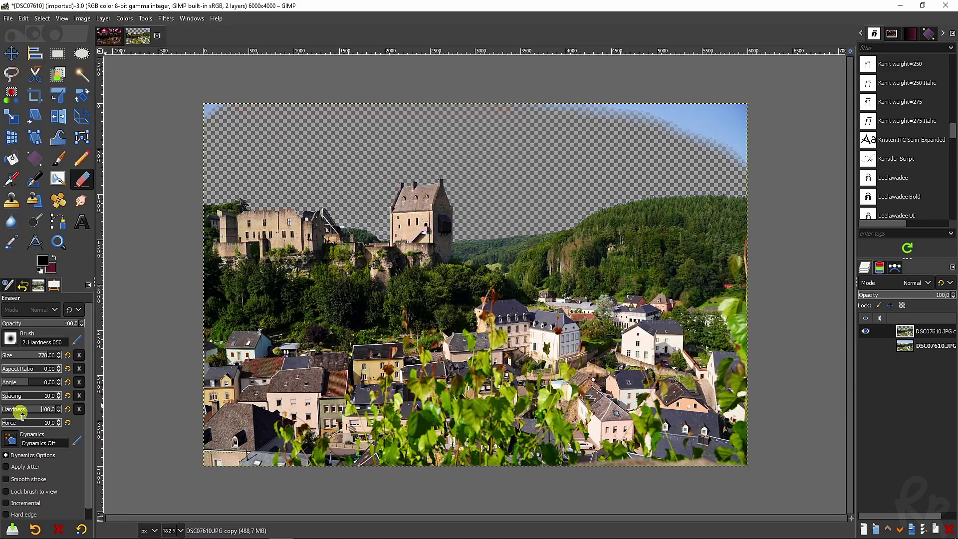
{"action": "left_click_drag", "start_coordinate": [37, 423], "coordinate": [60, 421]}
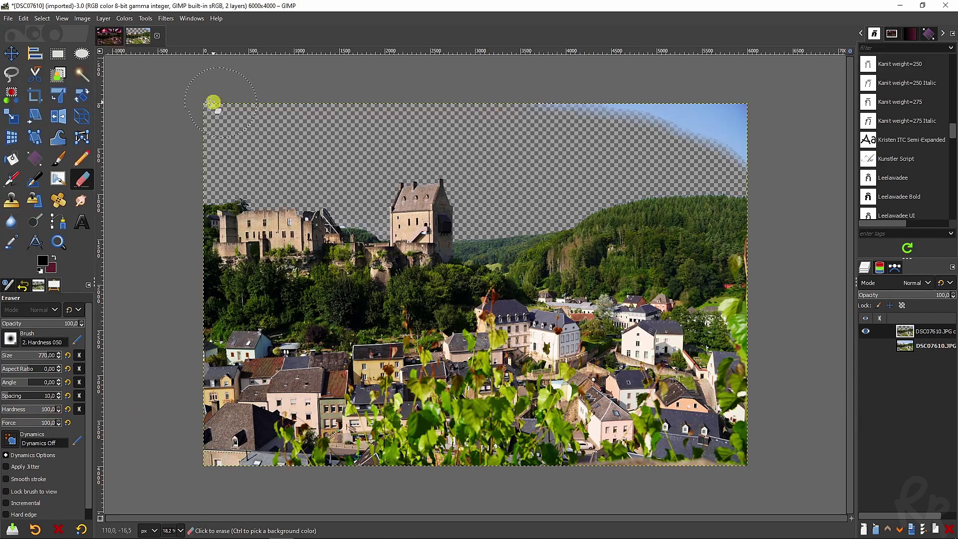
{"action": "mouse_move", "coordinate": [577, 96]}
{"action": "left_mouse_down"}
{"action": "mouse_move", "coordinate": [756, 104]}
{"action": "mouse_move", "coordinate": [582, 119]}
{"action": "mouse_move", "coordinate": [738, 149]}
{"action": "left_mouse_up"}
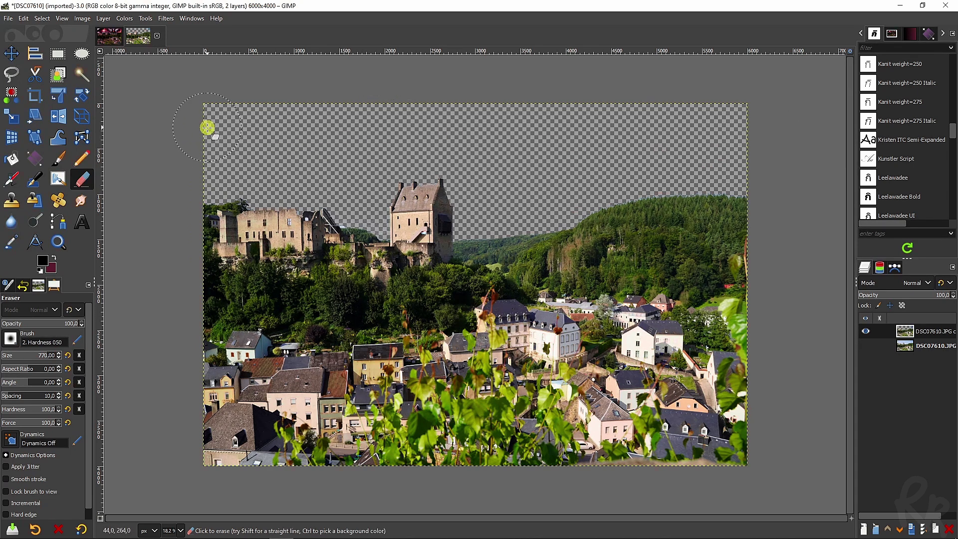
Zoom into the castle and erase the window panes with the square Block 01 brush.
{"action": "scroll", "coordinate": [291, 218], "scroll_direction": "up", "scroll_amount": 3}
{"action": "scroll", "coordinate": [292, 218], "scroll_direction": "up", "scroll_amount": 3}
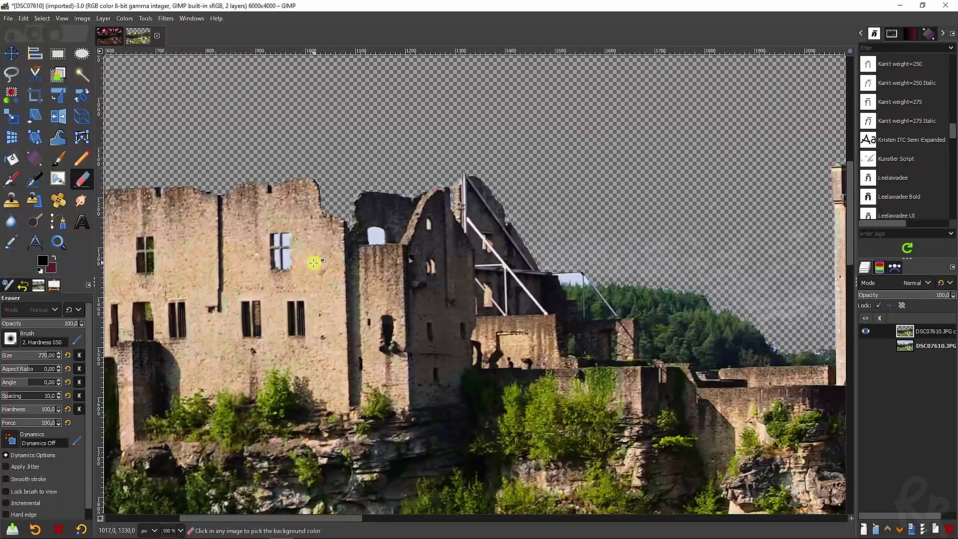
{"action": "scroll", "coordinate": [314, 261], "scroll_direction": "up", "scroll_amount": 2}
{"action": "left_click_drag", "start_coordinate": [297, 226], "coordinate": [431, 250]}
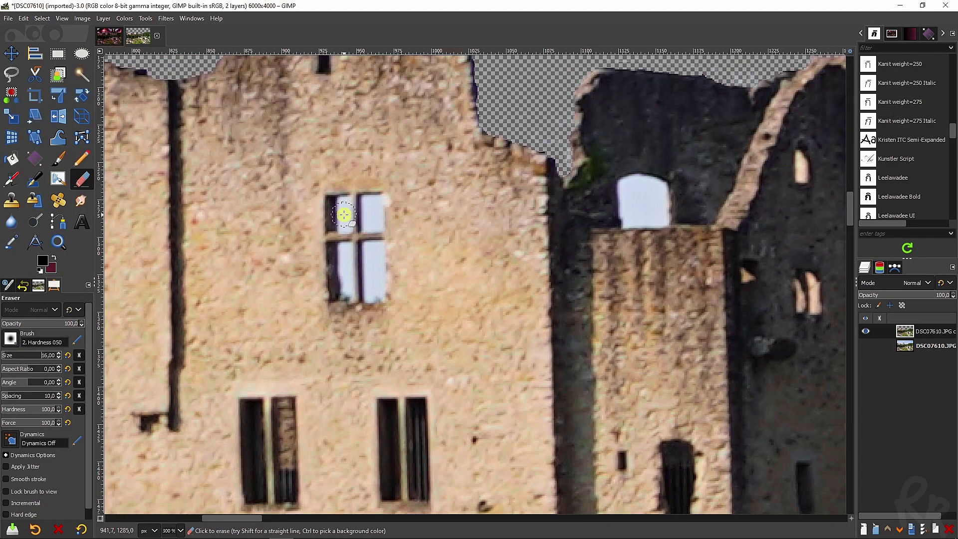
{"action": "scroll", "coordinate": [345, 215], "scroll_direction": "up", "scroll_amount": 3}
{"action": "left_click", "coordinate": [11, 340]}
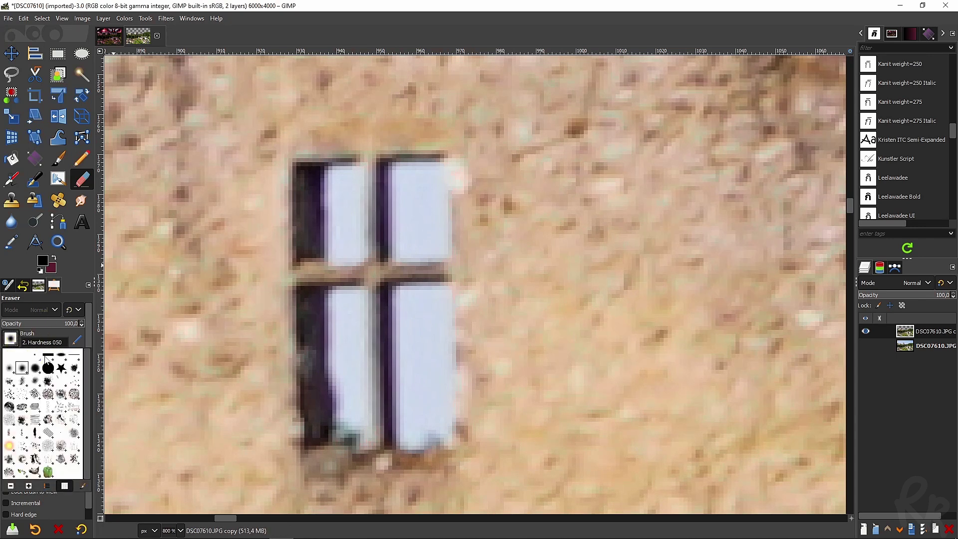
{"action": "left_click", "coordinate": [48, 355]}
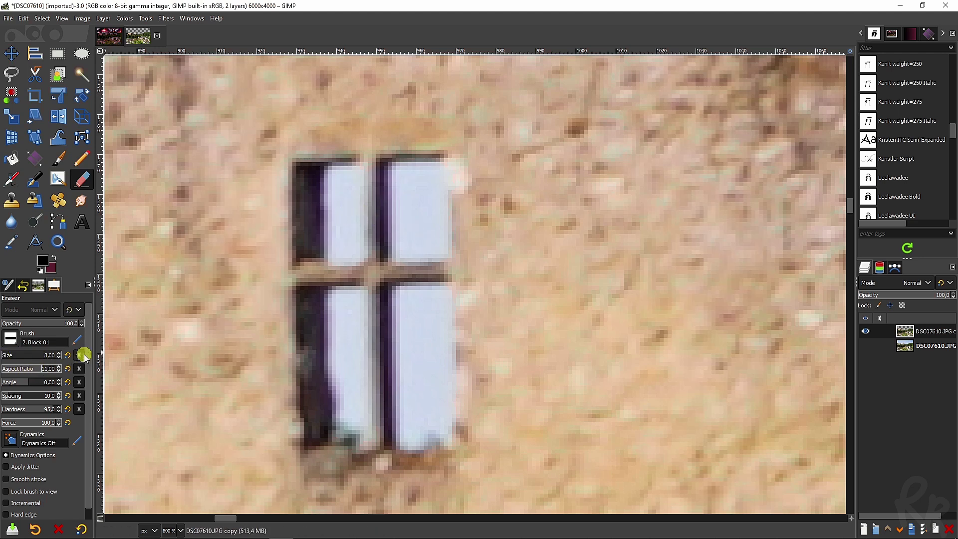
{"action": "scroll", "coordinate": [328, 156], "scroll_direction": "up", "scroll_amount": 2}
{"action": "mouse_move", "coordinate": [323, 151]}
{"action": "left_mouse_down"}
{"action": "mouse_move", "coordinate": [381, 154]}
{"action": "mouse_move", "coordinate": [383, 275]}
{"action": "left_mouse_up"}
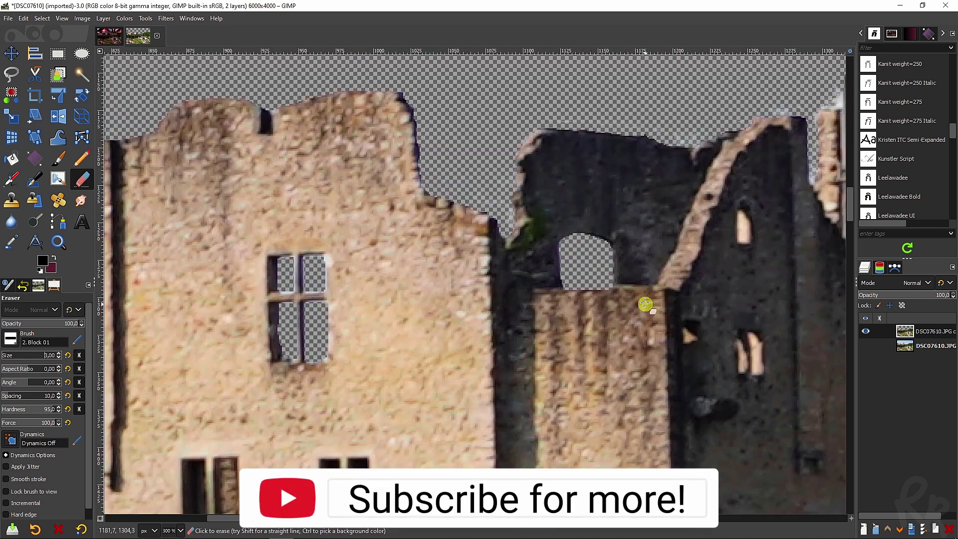
{"action": "mouse_move", "coordinate": [422, 322]}
{"action": "left_mouse_down"}
{"action": "mouse_move", "coordinate": [417, 291]}
{"action": "mouse_move", "coordinate": [491, 291]}
{"action": "mouse_move", "coordinate": [498, 273]}
{"action": "left_mouse_up"}
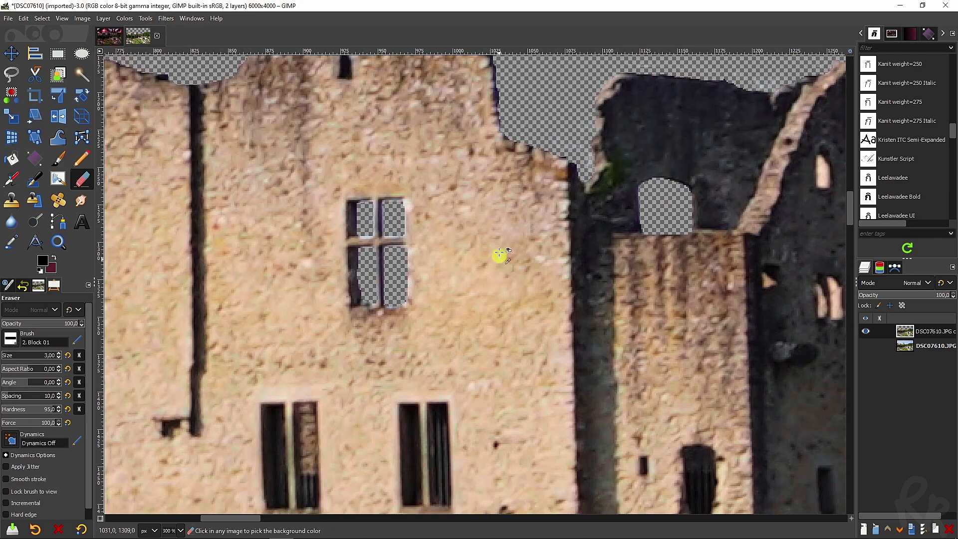
Zoom back out and center the whole village image in view.
{"action": "scroll", "coordinate": [500, 235], "scroll_direction": "down", "scroll_amount": 8}
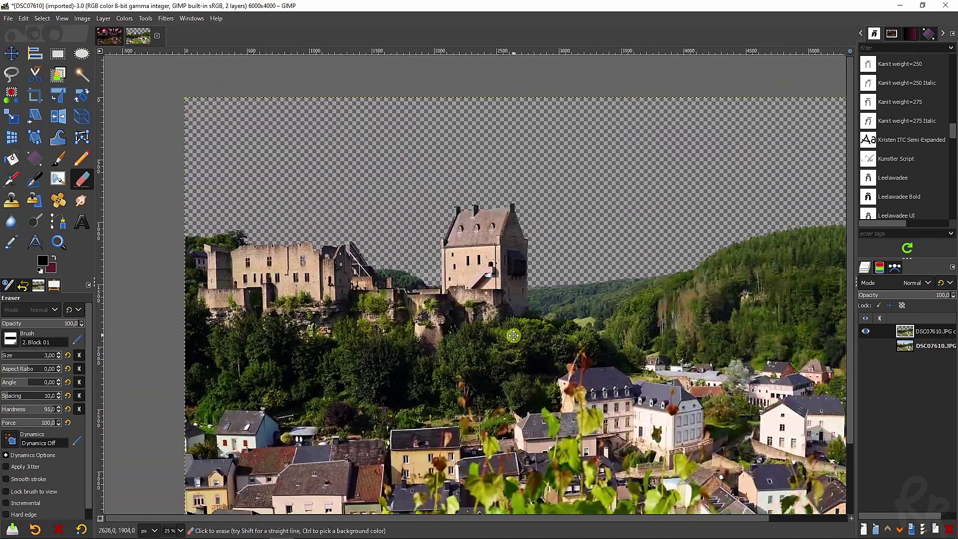
{"action": "left_click_drag", "start_coordinate": [514, 336], "coordinate": [459, 304]}
{"action": "scroll", "coordinate": [522, 303], "scroll_direction": "down", "scroll_amount": 1}
{"action": "left_click_drag", "start_coordinate": [547, 289], "coordinate": [485, 304]}
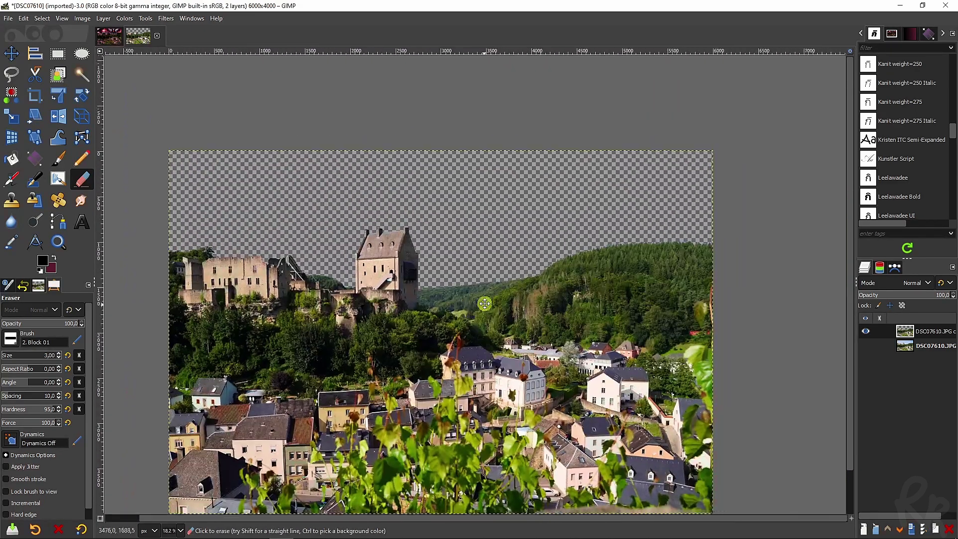
{"action": "left_click_drag", "start_coordinate": [388, 277], "coordinate": [392, 261]}
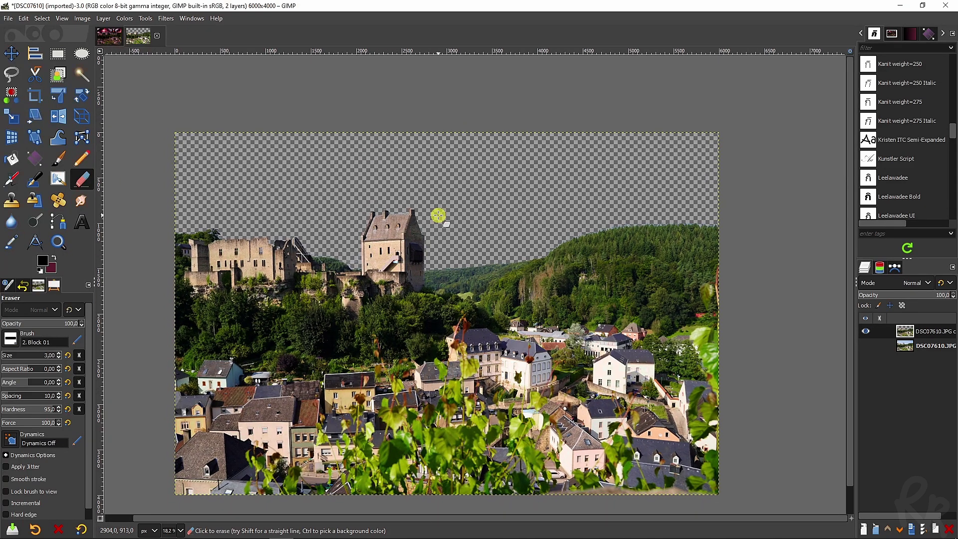
Paste the red-purple storm sky image into the castle image as a new layer.
{"action": "key", "text": "ctrl+v"}
{"action": "left_click", "coordinate": [8, 18]}
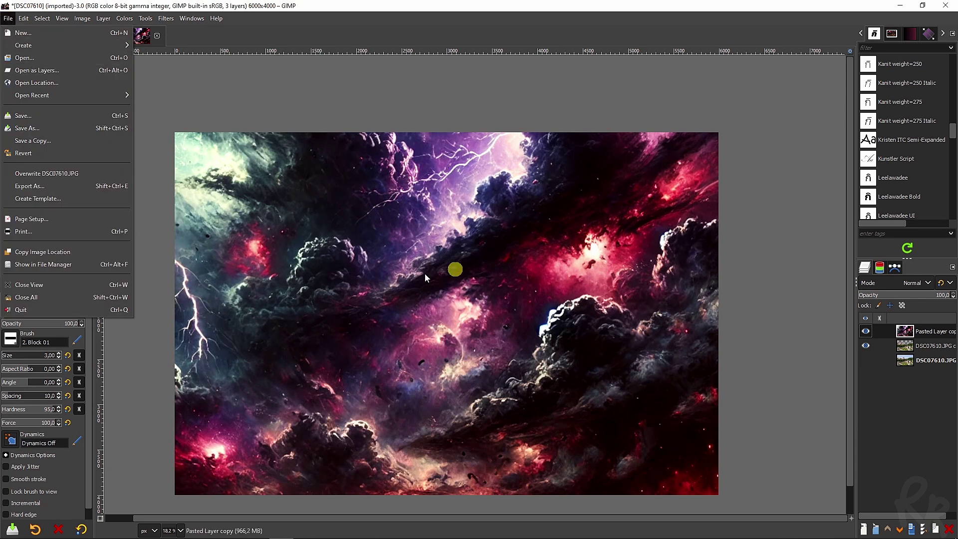
{"action": "key", "text": "Escape"}
{"action": "key", "text": "alt+h"}
{"action": "key", "text": "Escape"}
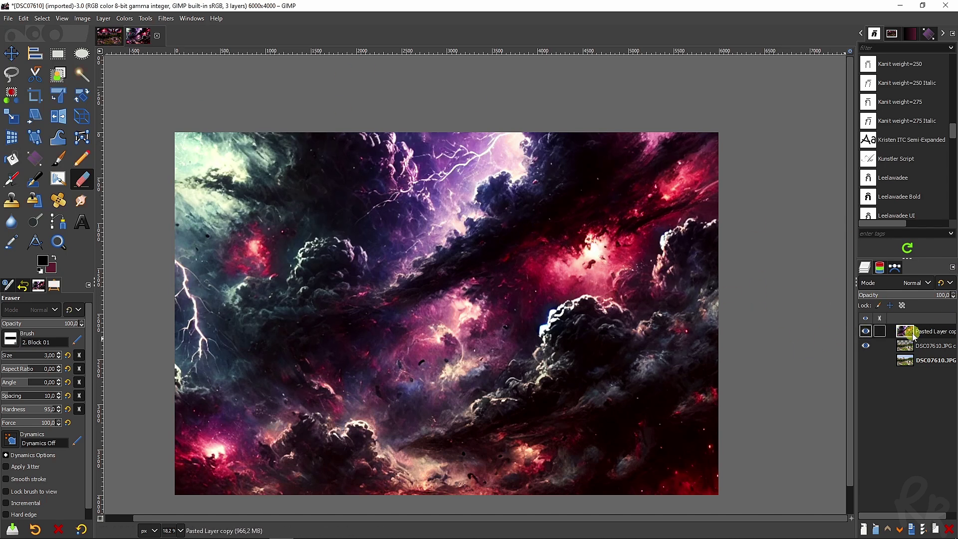
Place the village layer above the storm sky and slide the sky left behind the castle.
{"action": "left_click_drag", "start_coordinate": [910, 357], "coordinate": [909, 336]}
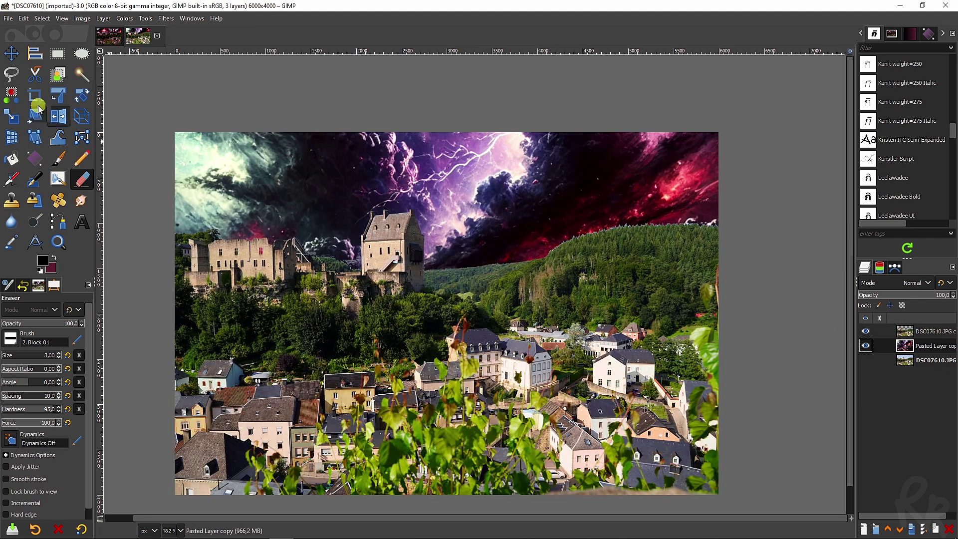
{"action": "left_click", "coordinate": [11, 53]}
{"action": "left_click_drag", "start_coordinate": [538, 172], "coordinate": [533, 102]}
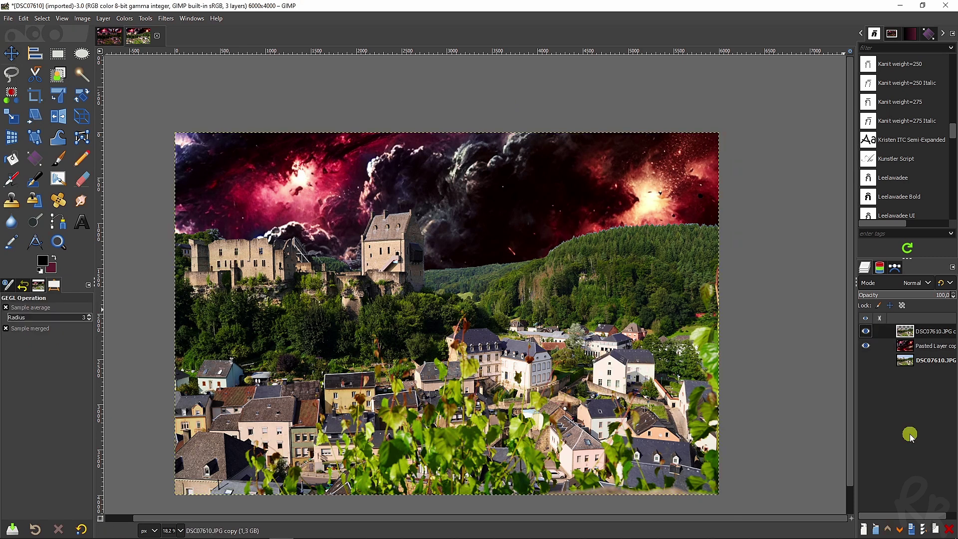
Duplicate the top village layer and select the new copy.
{"action": "left_click", "coordinate": [902, 333]}
{"action": "left_click", "coordinate": [911, 531]}
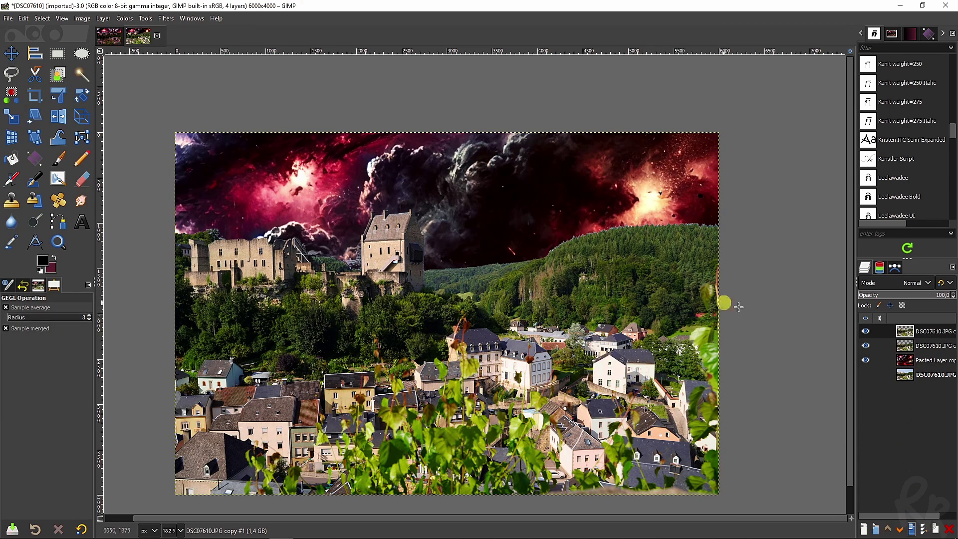
{"action": "left_click", "coordinate": [914, 349]}
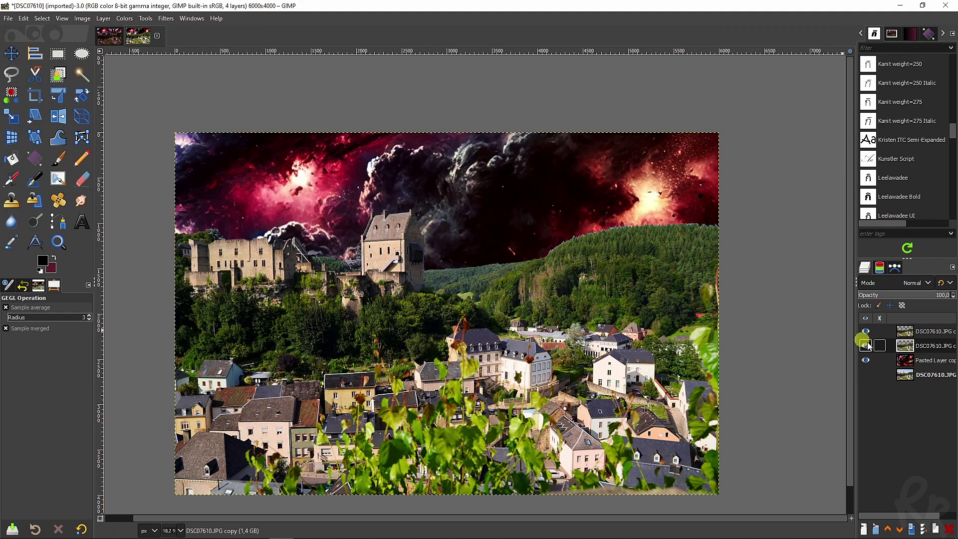
{"action": "left_click", "coordinate": [905, 331]}
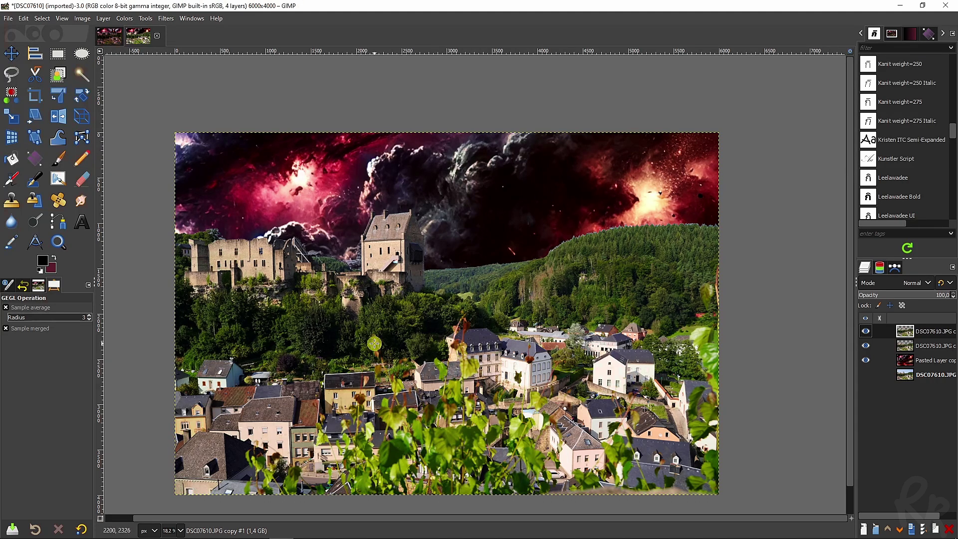
{"action": "left_click", "coordinate": [124, 19]}
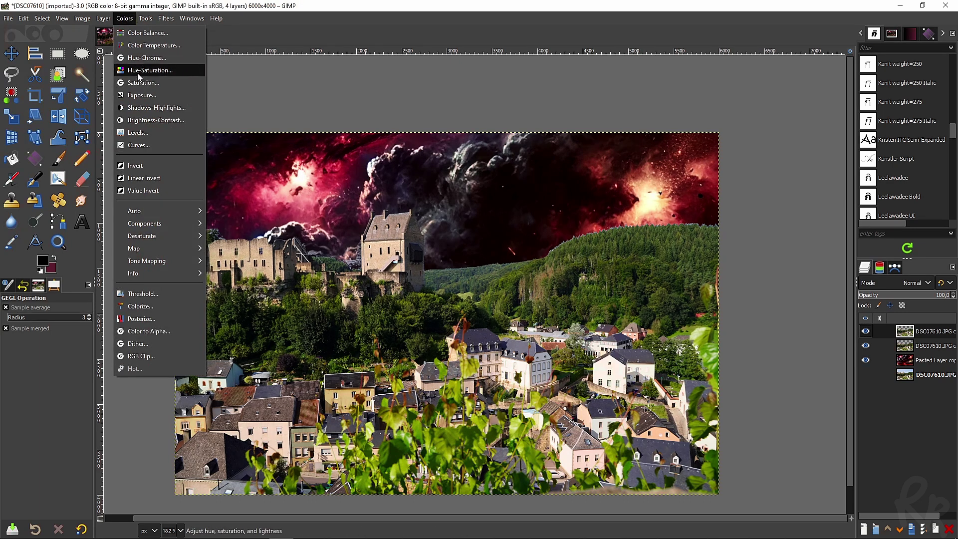
Shift the village copy's shadows toward red and magenta with Color Balance.
{"action": "left_click", "coordinate": [152, 33]}
{"action": "left_click_drag", "start_coordinate": [722, 136], "coordinate": [824, 118]}
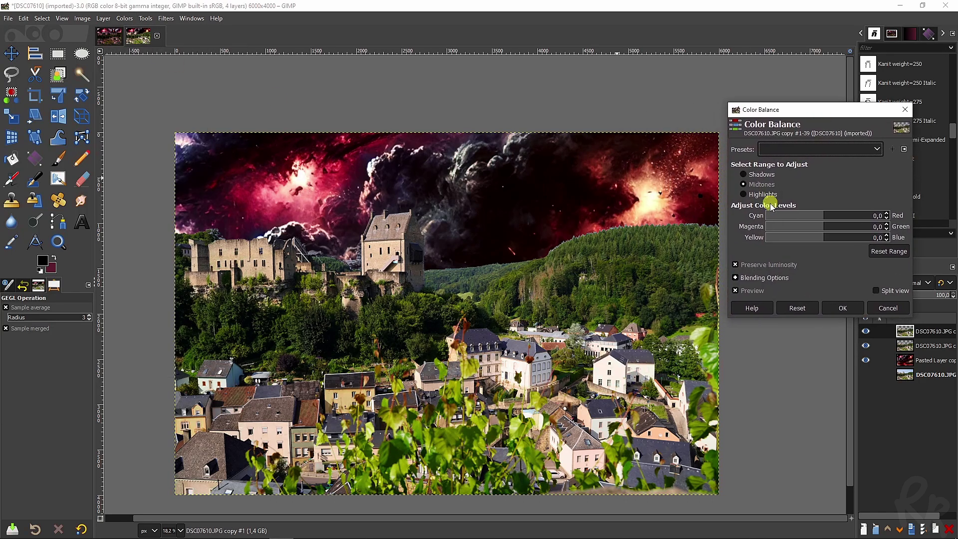
{"action": "left_click", "coordinate": [743, 175]}
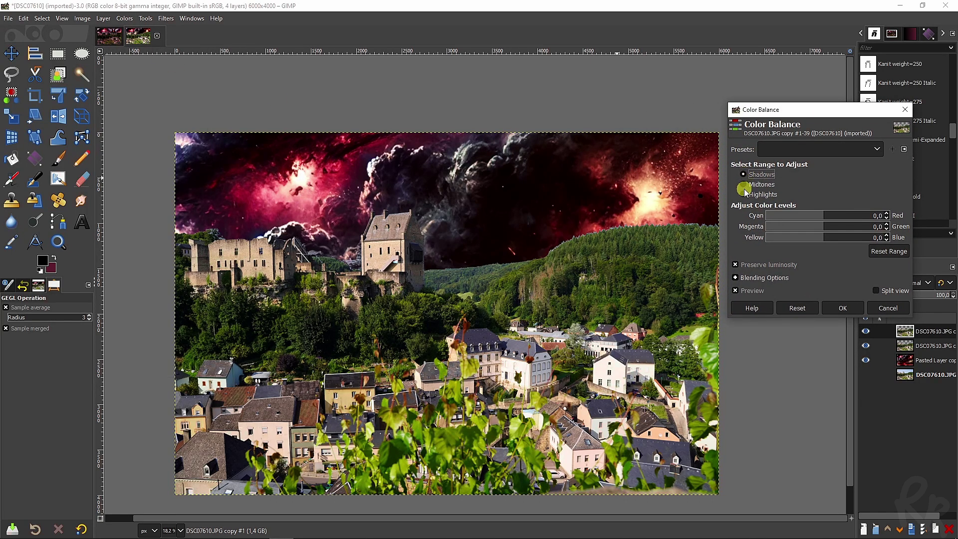
{"action": "left_click", "coordinate": [823, 216]}
{"action": "left_click_drag", "start_coordinate": [823, 216], "coordinate": [832, 216]}
{"action": "left_click", "coordinate": [823, 227]}
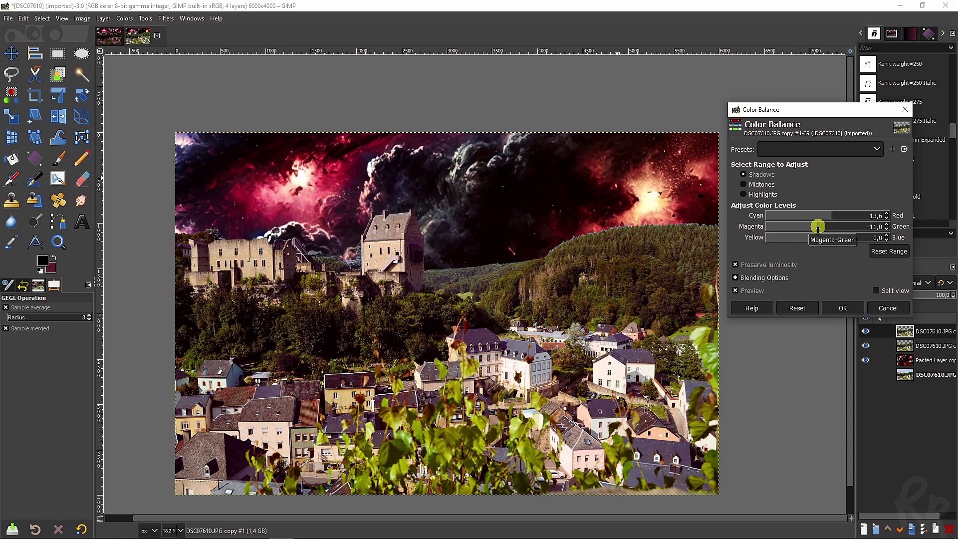
{"action": "left_click", "coordinate": [843, 308]}
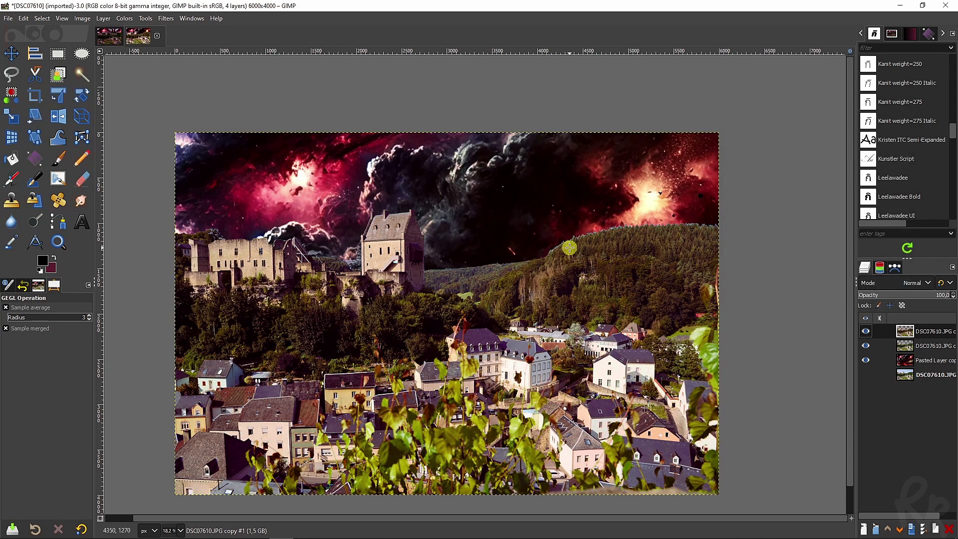
Lower the village's exposure and raise its black level slightly.
{"action": "left_click", "coordinate": [124, 18]}
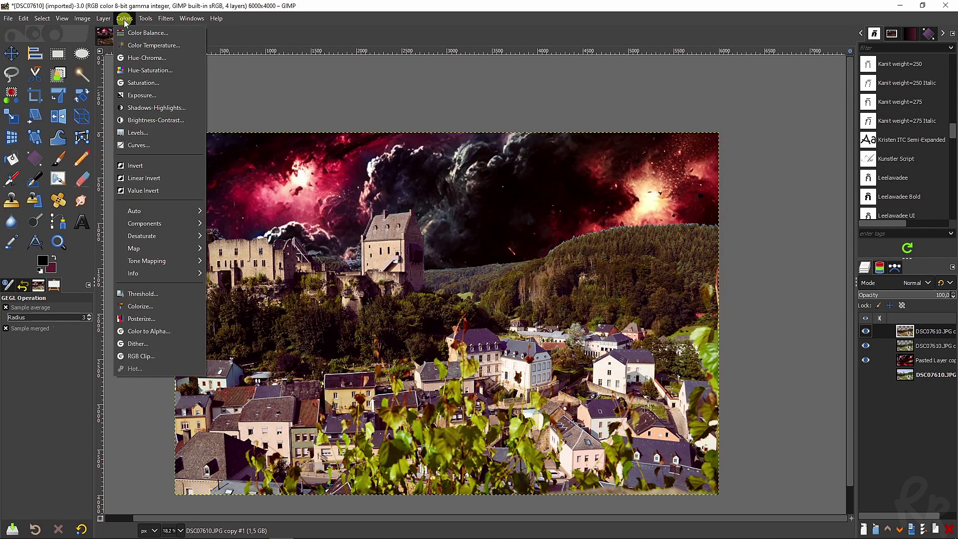
{"action": "left_click", "coordinate": [137, 93]}
{"action": "left_click", "coordinate": [810, 175]}
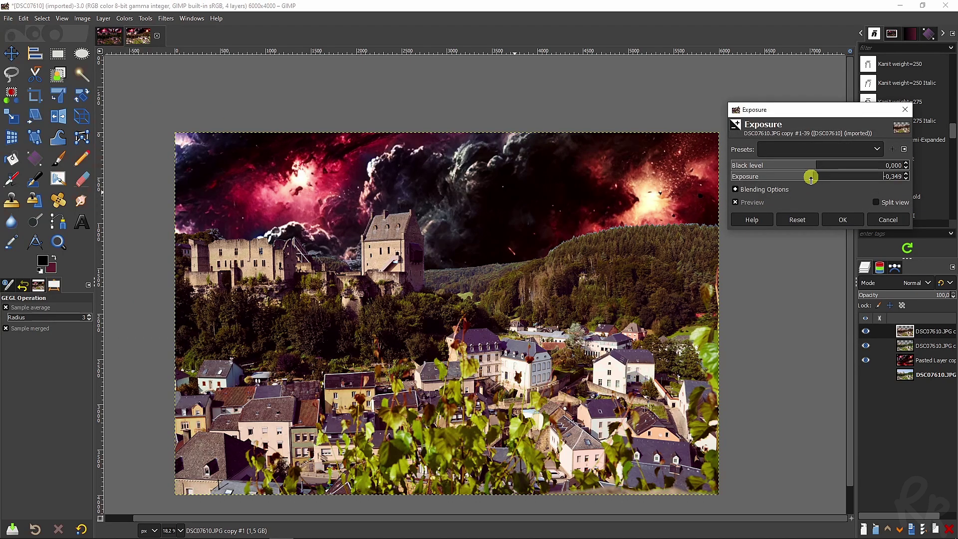
{"action": "left_click_drag", "start_coordinate": [814, 168], "coordinate": [822, 168]}
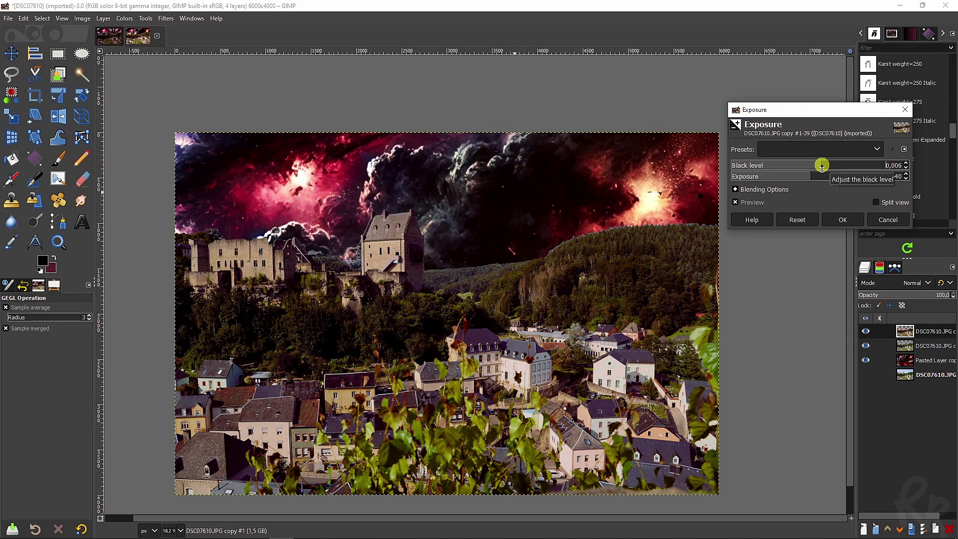
{"action": "left_click", "coordinate": [829, 219]}
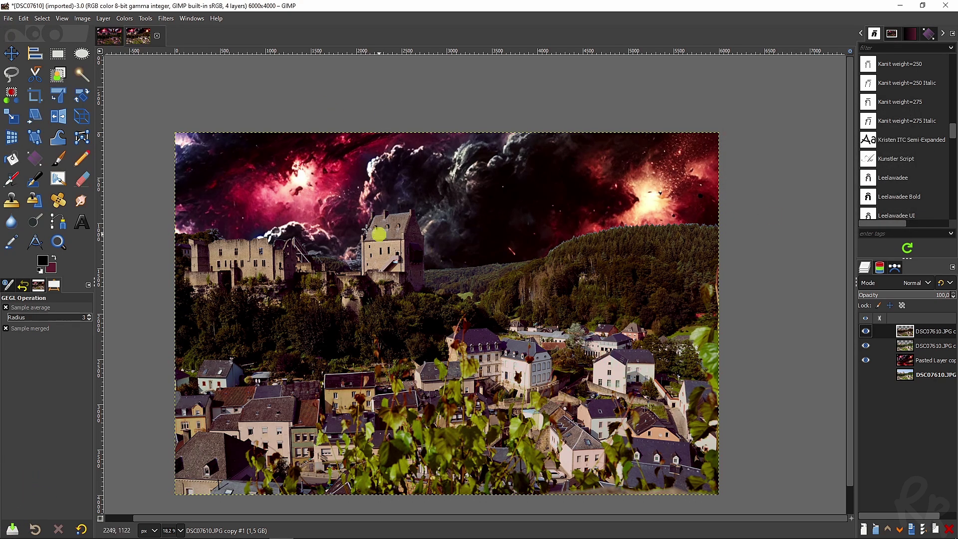
Lower the village layer's lightness with Hue-Saturation.
{"action": "left_click", "coordinate": [123, 19]}
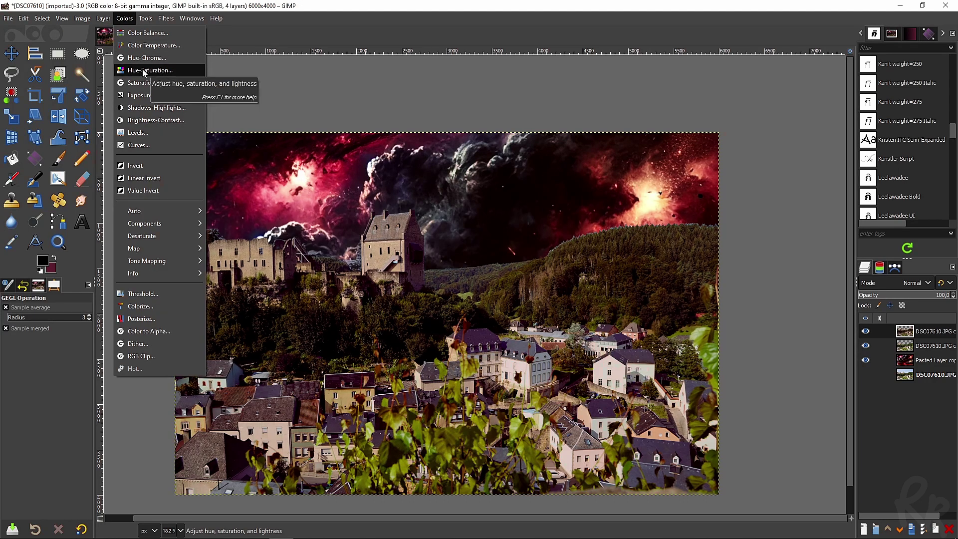
{"action": "left_click", "coordinate": [165, 70]}
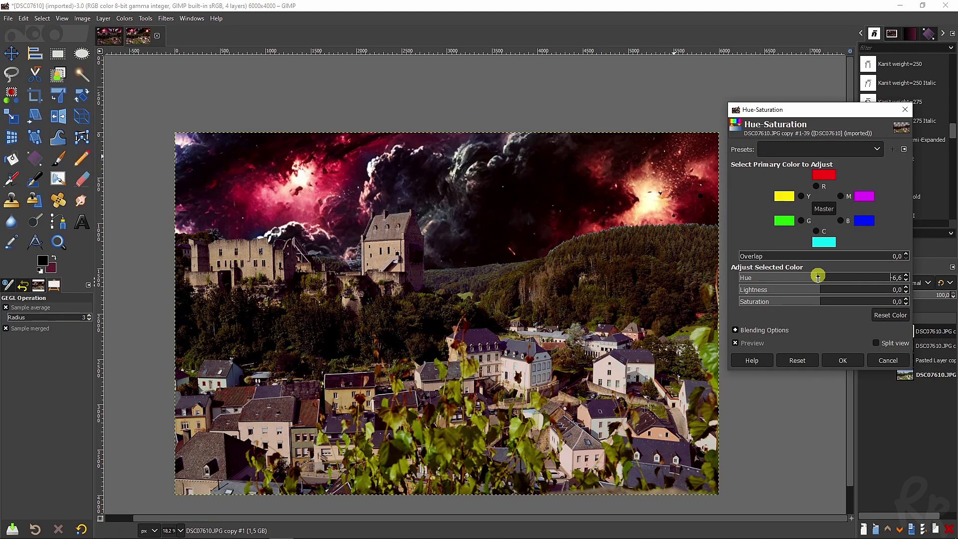
{"action": "left_click_drag", "start_coordinate": [816, 276], "coordinate": [811, 301]}
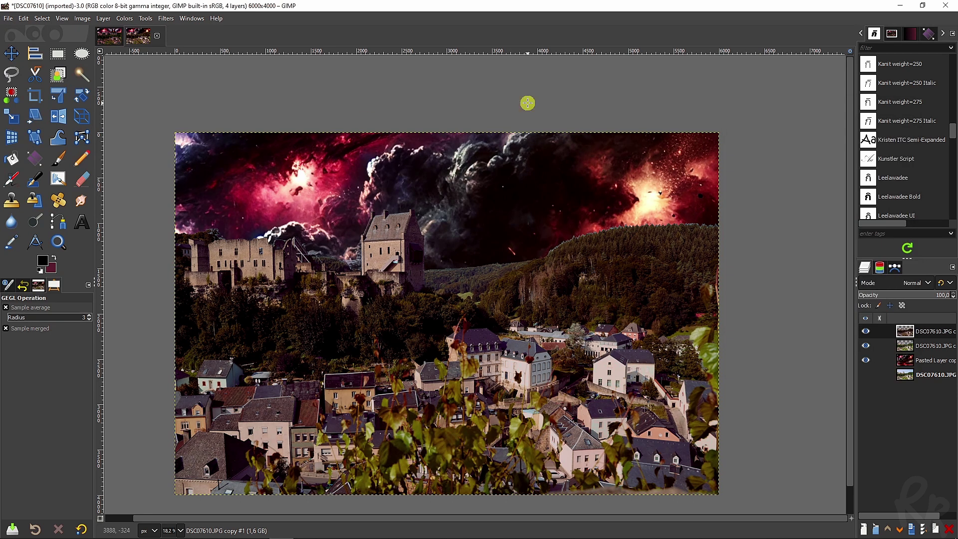
Drag the dragon image from the Photos viewer onto the canvas as a new top layer.
{"action": "left_click_drag", "start_coordinate": [0, 119], "coordinate": [0, 181]}
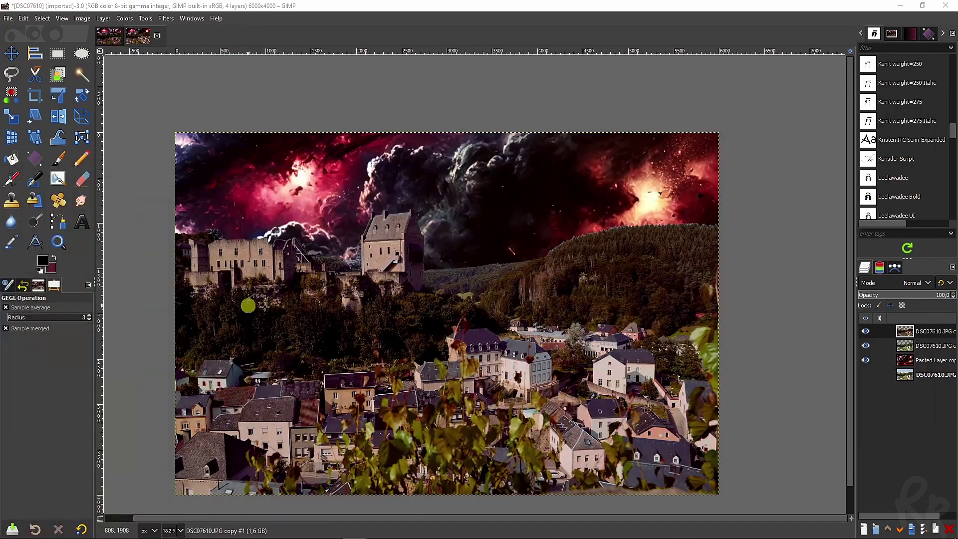
{"action": "left_click", "coordinate": [123, 19]}
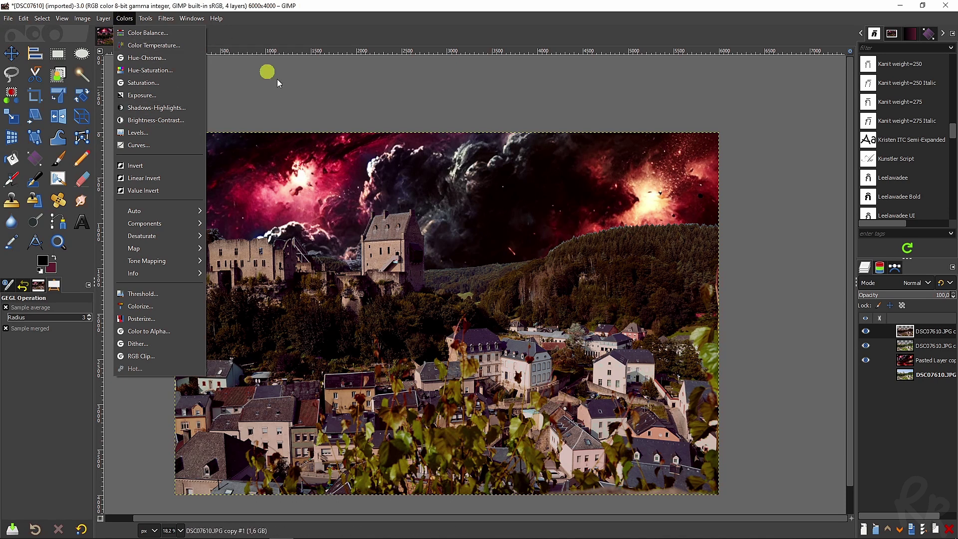
{"action": "left_click", "coordinate": [590, 257]}
{"action": "left_click", "coordinate": [124, 18]}
{"action": "left_click", "coordinate": [143, 8]}
{"action": "left_click", "coordinate": [345, 174]}
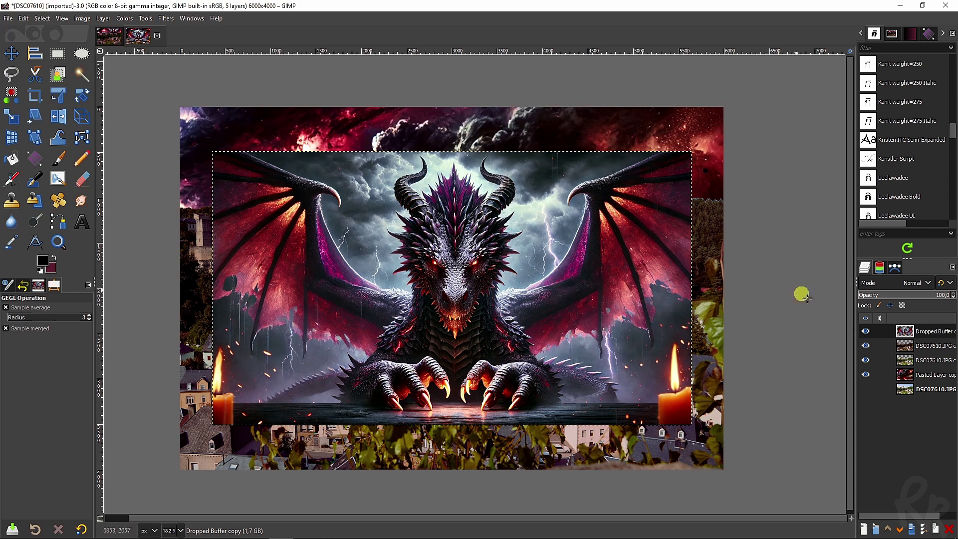
With the Paths tool, zoom in and place anchors along the dragon's spikes at the tabletop.
{"action": "left_click", "coordinate": [57, 222]}
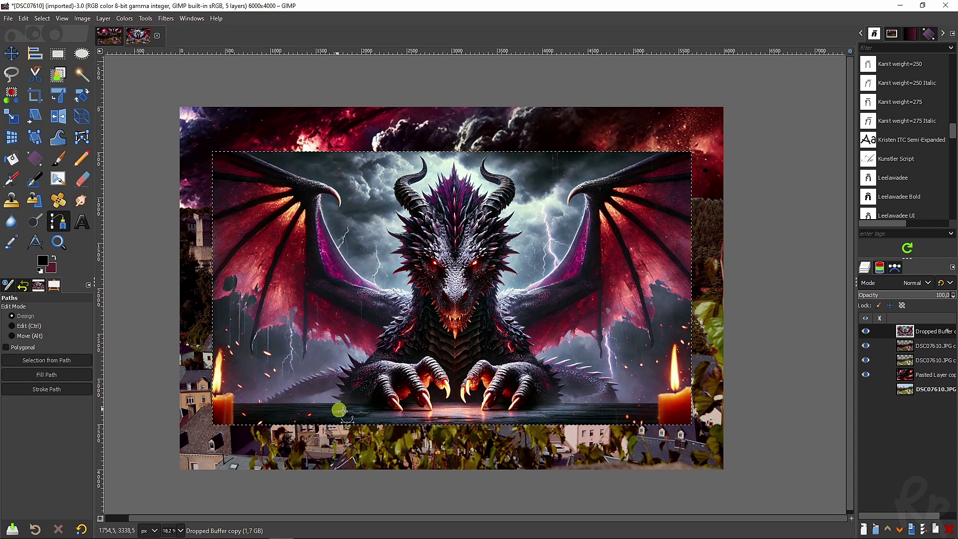
{"action": "scroll", "coordinate": [338, 406], "scroll_direction": "up", "scroll_amount": 6}
{"action": "left_click_drag", "start_coordinate": [355, 364], "coordinate": [339, 336]}
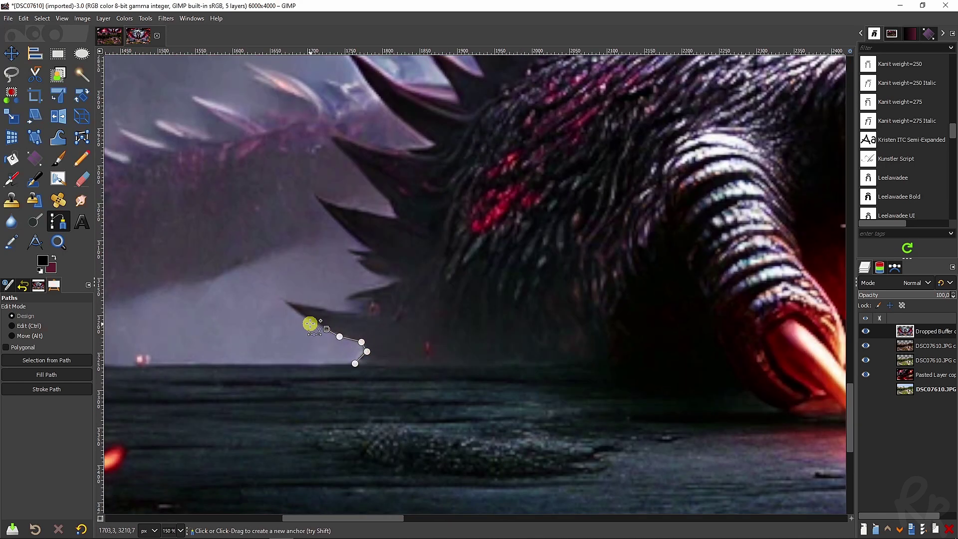
{"action": "left_click", "coordinate": [288, 298]}
{"action": "left_click_drag", "start_coordinate": [332, 315], "coordinate": [364, 267]}
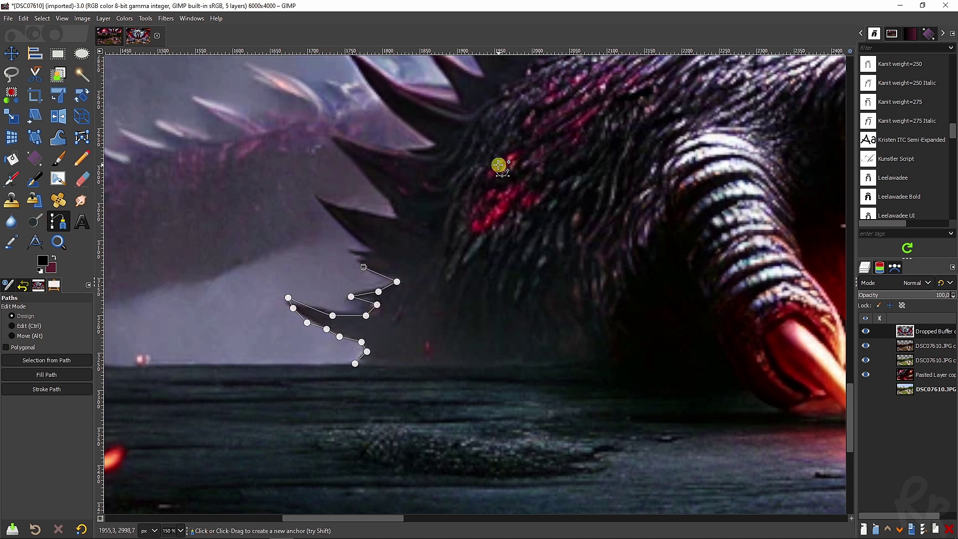
{"action": "scroll", "coordinate": [498, 165], "scroll_direction": "down", "scroll_amount": 5}
{"action": "scroll", "coordinate": [514, 154], "scroll_direction": "up", "scroll_amount": 2}
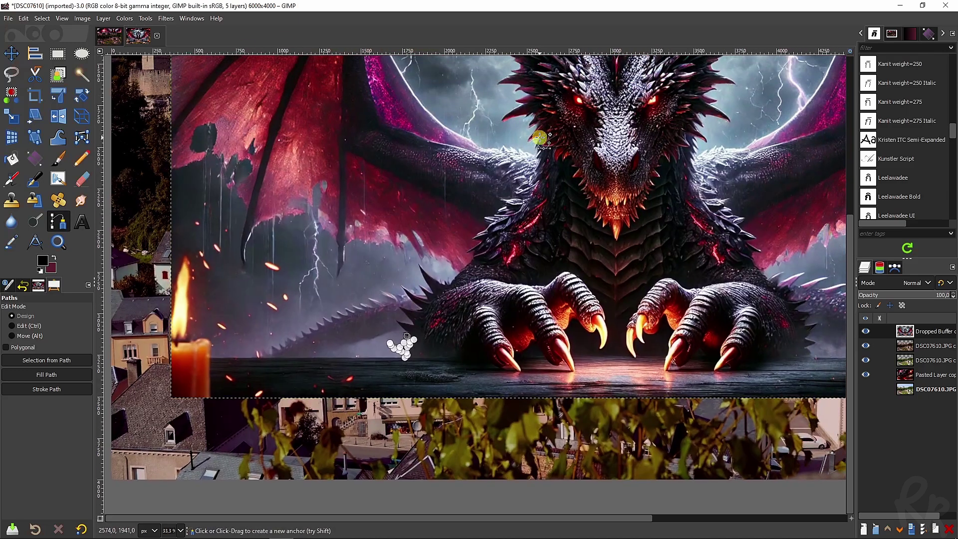
{"action": "left_click_drag", "start_coordinate": [540, 138], "coordinate": [594, 210]}
{"action": "scroll", "coordinate": [454, 384], "scroll_direction": "up", "scroll_amount": 4}
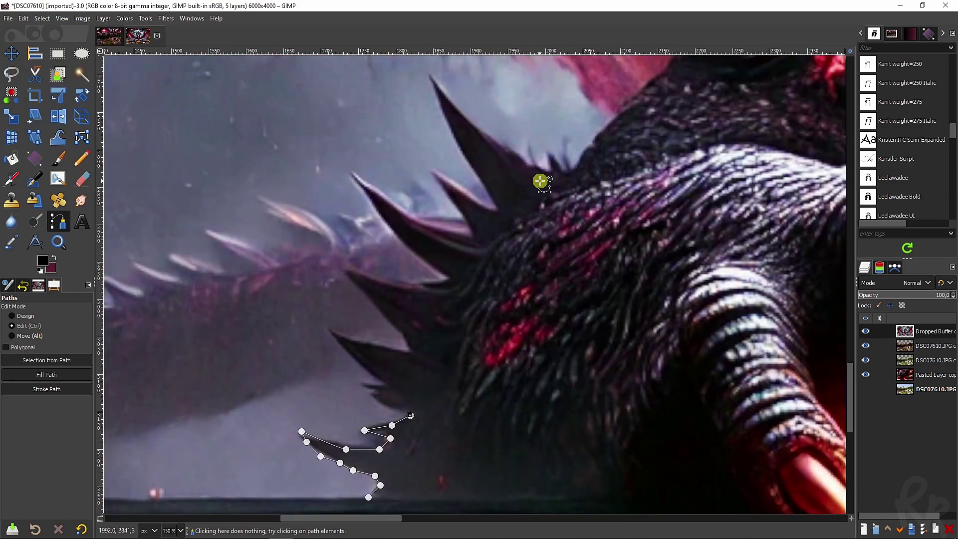
{"action": "scroll", "coordinate": [541, 180], "scroll_direction": "down", "scroll_amount": 4}
{"action": "scroll", "coordinate": [609, 241], "scroll_direction": "up", "scroll_amount": 1}
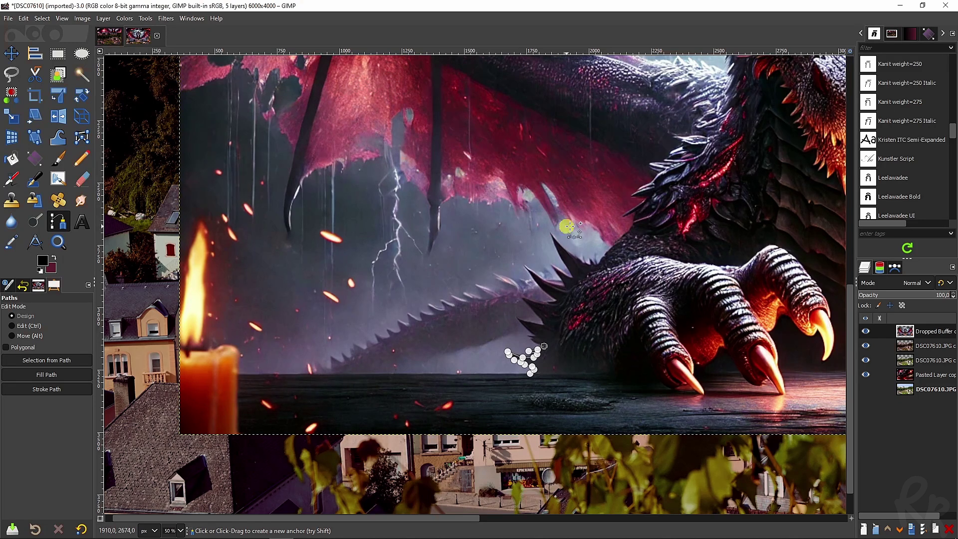
{"action": "scroll", "coordinate": [564, 223], "scroll_direction": "down", "scroll_amount": 2}
Check the saved Unnamed path in Dragon.xcf by showing its outline on canvas.
{"action": "left_click", "coordinate": [894, 268]}
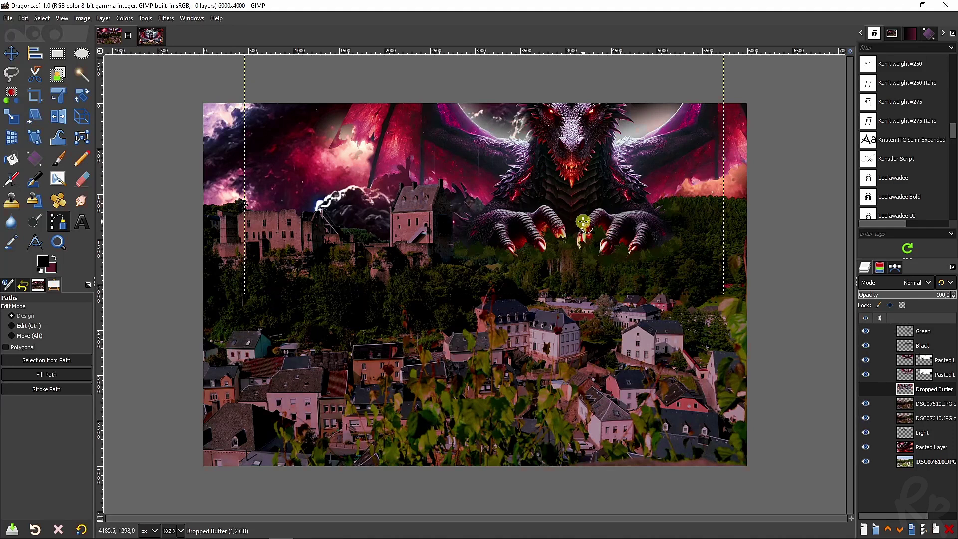
{"action": "left_click", "coordinate": [868, 393]}
{"action": "left_click", "coordinate": [902, 305]}
{"action": "left_click", "coordinate": [897, 269]}
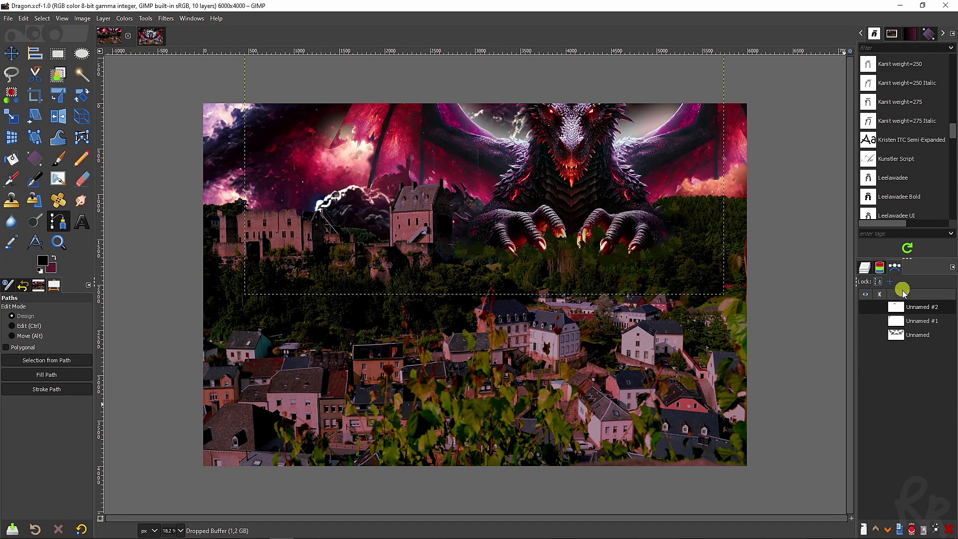
{"action": "left_click", "coordinate": [866, 335]}
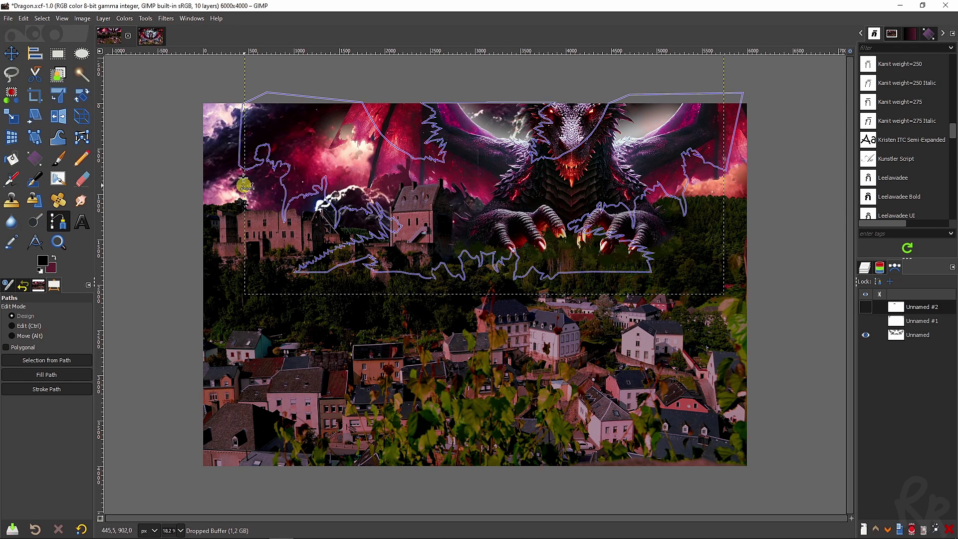
Back in the DSC07610 image, add wide anchors around the dragon's body and claw, closing at the start anchor.
{"action": "left_click", "coordinate": [150, 36]}
{"action": "left_click", "coordinate": [450, 254]}
{"action": "left_click", "coordinate": [520, 319]}
{"action": "left_click", "coordinate": [484, 405]}
{"action": "left_click", "coordinate": [410, 415]}
{"action": "scroll", "coordinate": [357, 423], "scroll_direction": "up", "scroll_amount": 5}
{"action": "left_click_drag", "start_coordinate": [366, 450], "coordinate": [431, 308]}
{"action": "left_click", "coordinate": [350, 360], "text": "ctrl"}
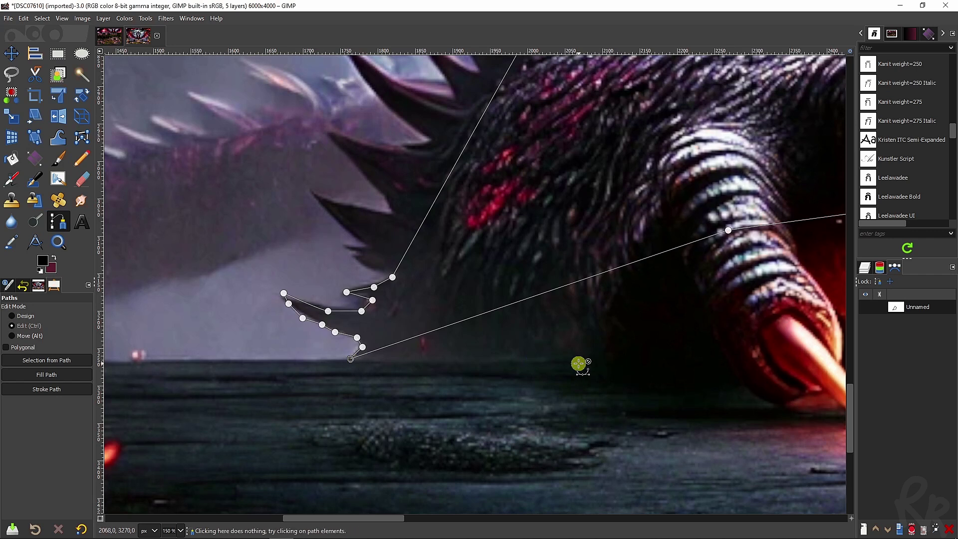
Make the closed dragon path an active selection, then bring up the Edit menu.
{"action": "scroll", "coordinate": [581, 366], "scroll_direction": "down", "scroll_amount": 5}
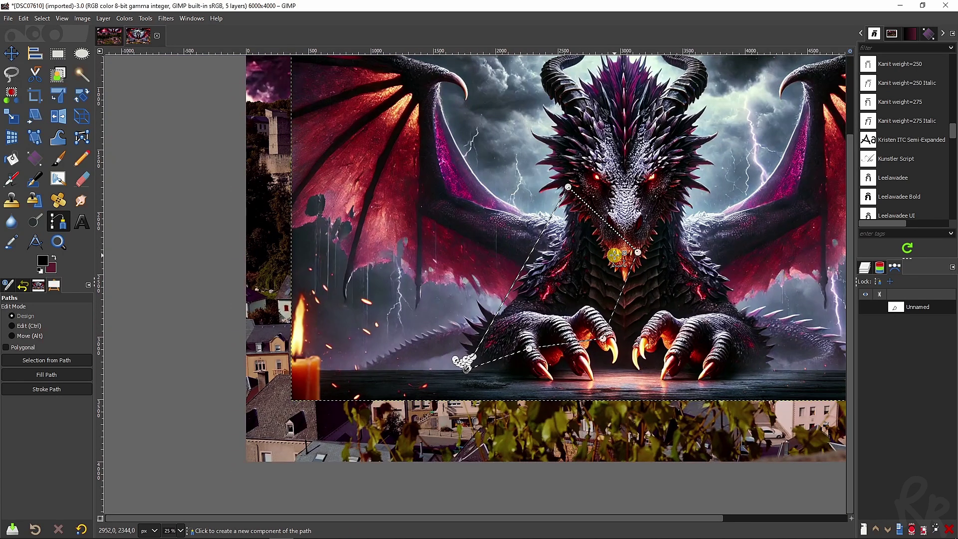
{"action": "scroll", "coordinate": [602, 216], "scroll_direction": "up", "scroll_amount": 4}
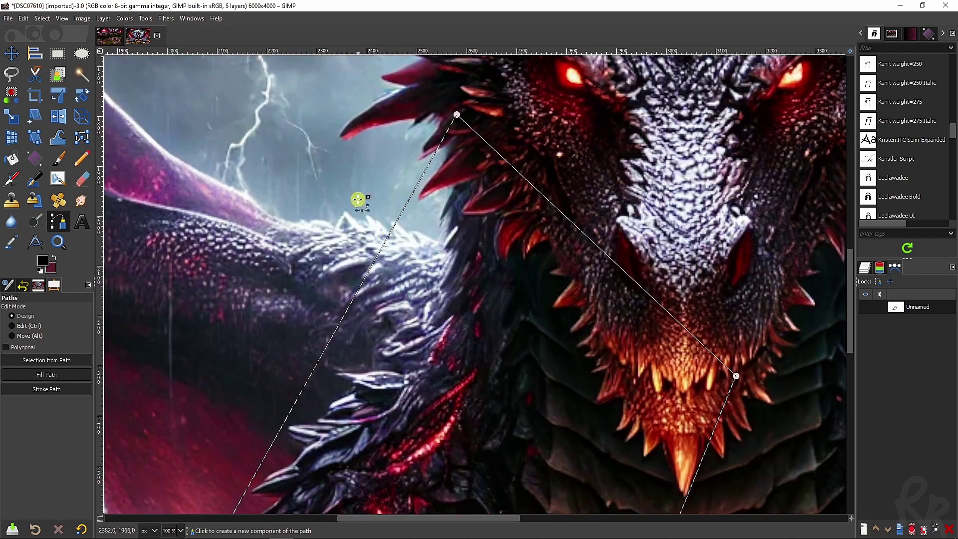
{"action": "left_click", "coordinate": [24, 19]}
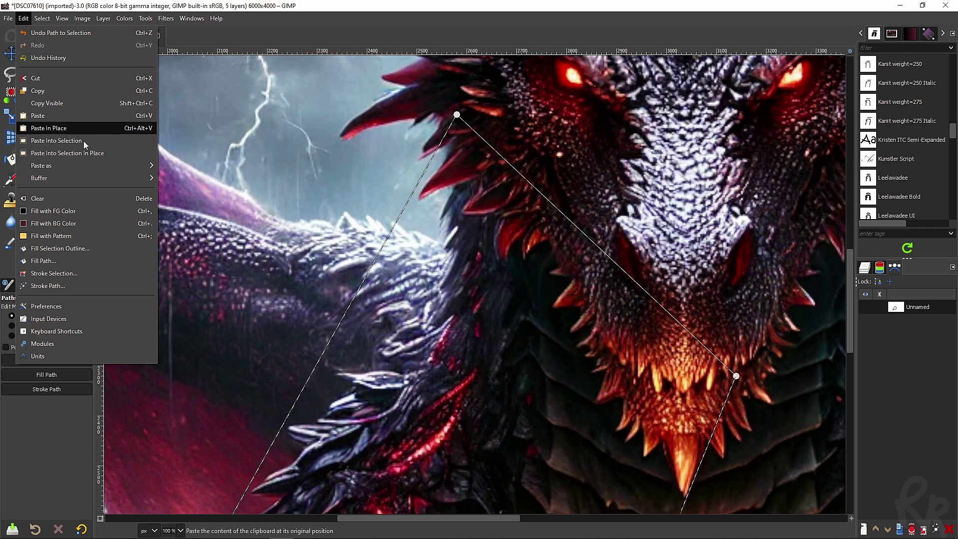
Paste the copied dragon into the castle image as a new layer, Pasted Layer #1.
{"action": "mouse_move", "coordinate": [98, 169]}
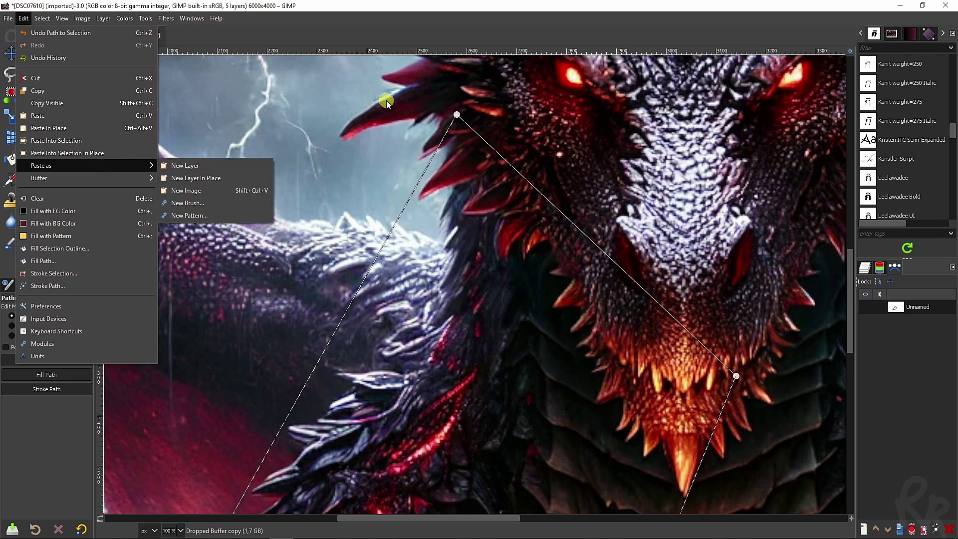
{"action": "left_click", "coordinate": [195, 169]}
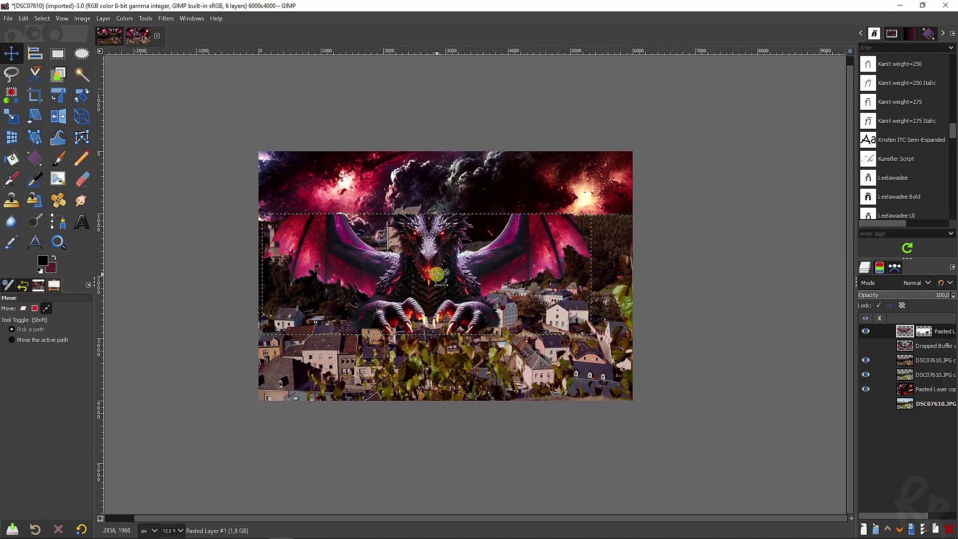
{"action": "scroll", "coordinate": [437, 274], "scroll_direction": "up", "scroll_amount": 2}
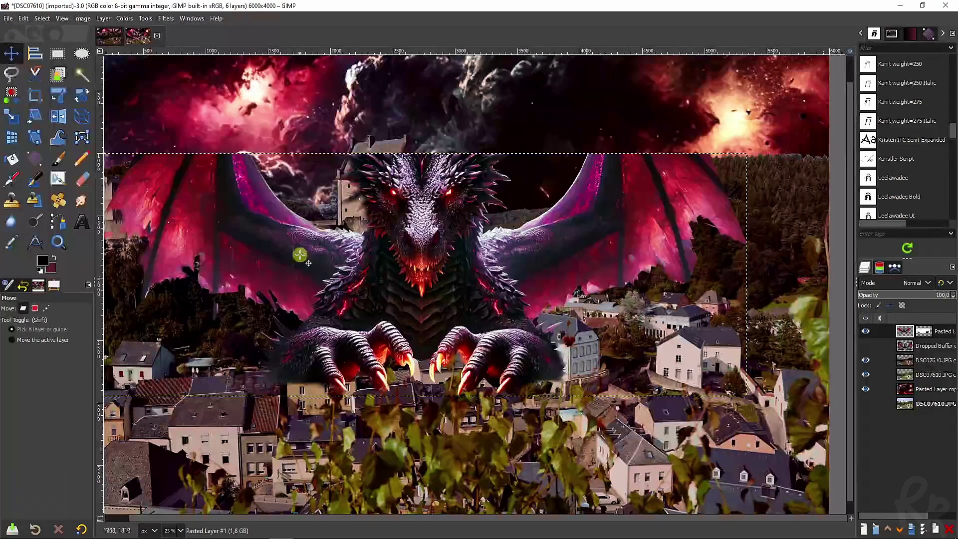
{"action": "scroll", "coordinate": [452, 252], "scroll_direction": "left", "scroll_amount": 2}
Try shrinking the pasted dragon with the Scale tool, then undo and close it, keeping the original size.
{"action": "left_click", "coordinate": [11, 116]}
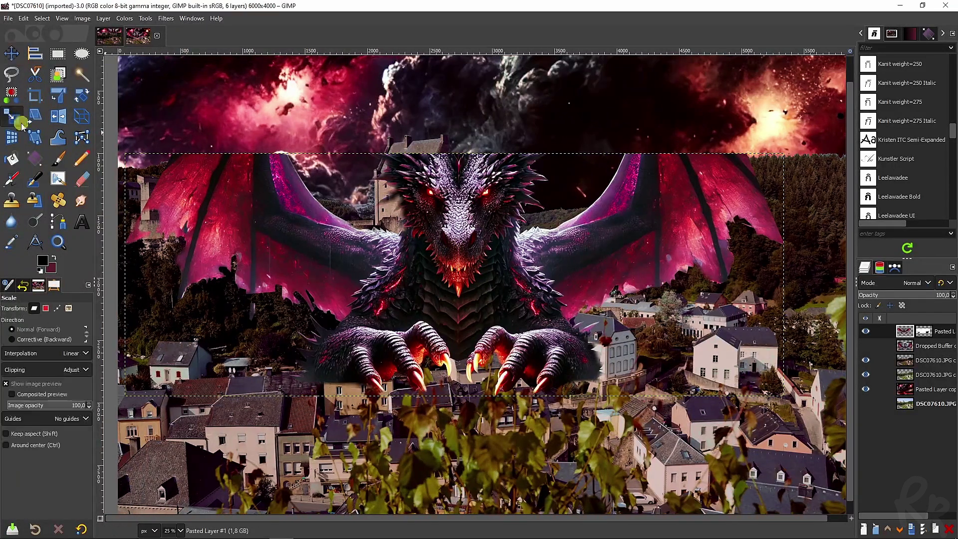
{"action": "left_click", "coordinate": [244, 232]}
{"action": "left_click_drag", "start_coordinate": [101, 141], "coordinate": [526, 223]}
{"action": "key", "text": "ctrl+z"}
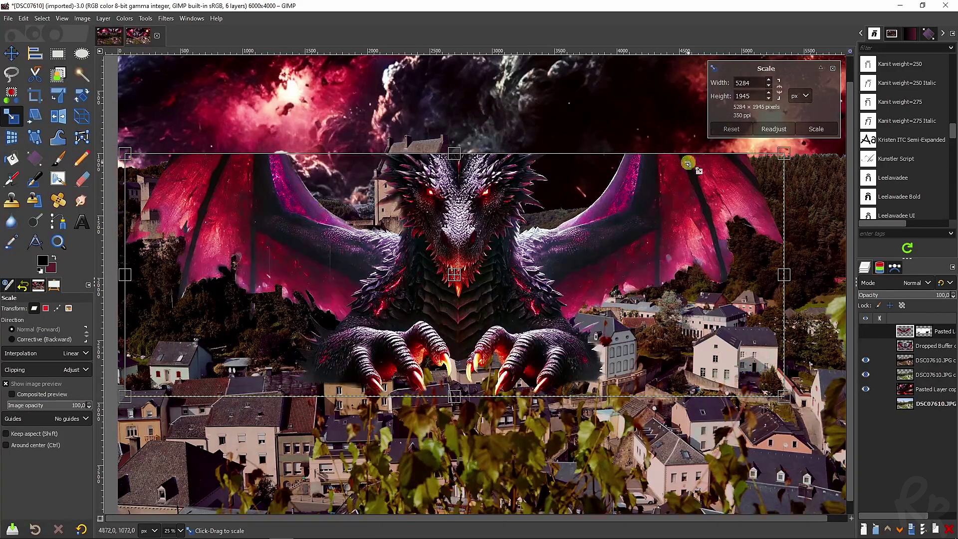
{"action": "left_click", "coordinate": [834, 68]}
{"action": "scroll", "coordinate": [569, 250], "scroll_direction": "down", "scroll_amount": 1}
{"action": "left_click_drag", "start_coordinate": [564, 248], "coordinate": [496, 264]}
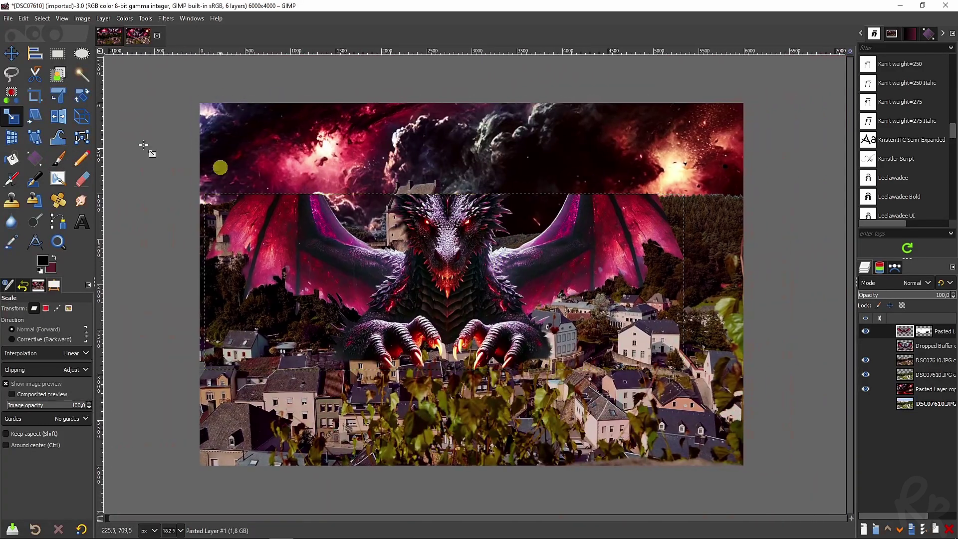
Move the pasted dragon up and right so it rises behind the castle.
{"action": "left_click", "coordinate": [15, 55]}
{"action": "left_click_drag", "start_coordinate": [440, 314], "coordinate": [578, 212]}
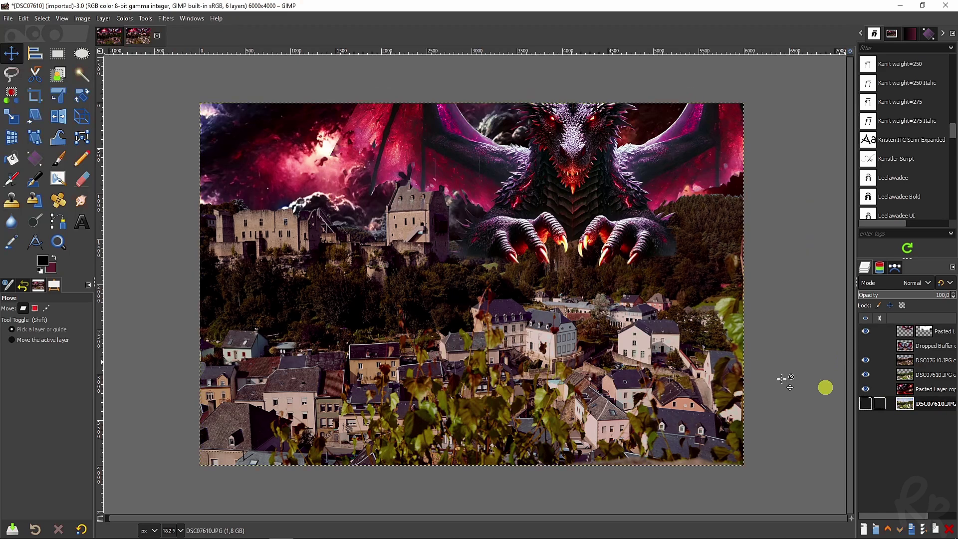
{"action": "scroll", "coordinate": [442, 261], "scroll_direction": "up", "scroll_amount": 1}
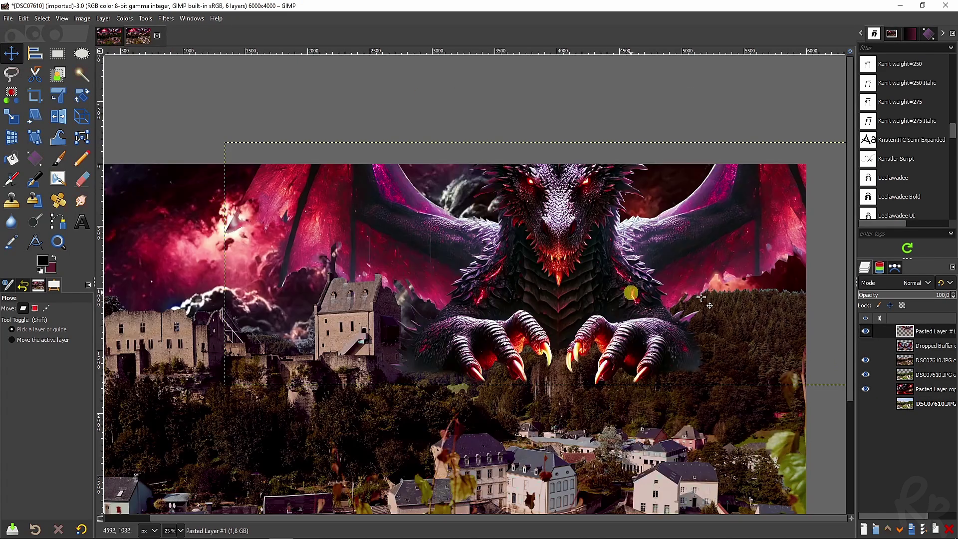
Add a White (full opacity) layer mask to Pasted Layer #1.
{"action": "right_click", "coordinate": [905, 332]}
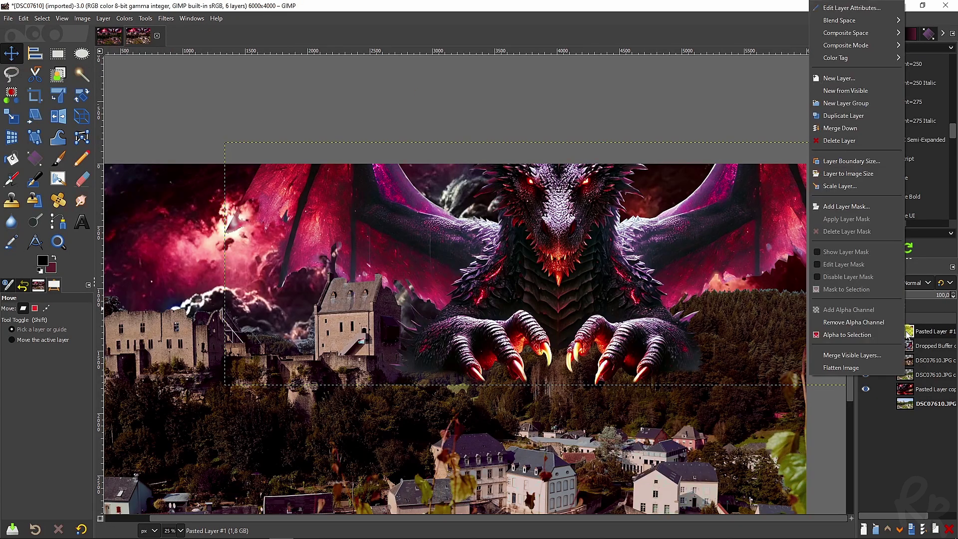
{"action": "left_click", "coordinate": [851, 208]}
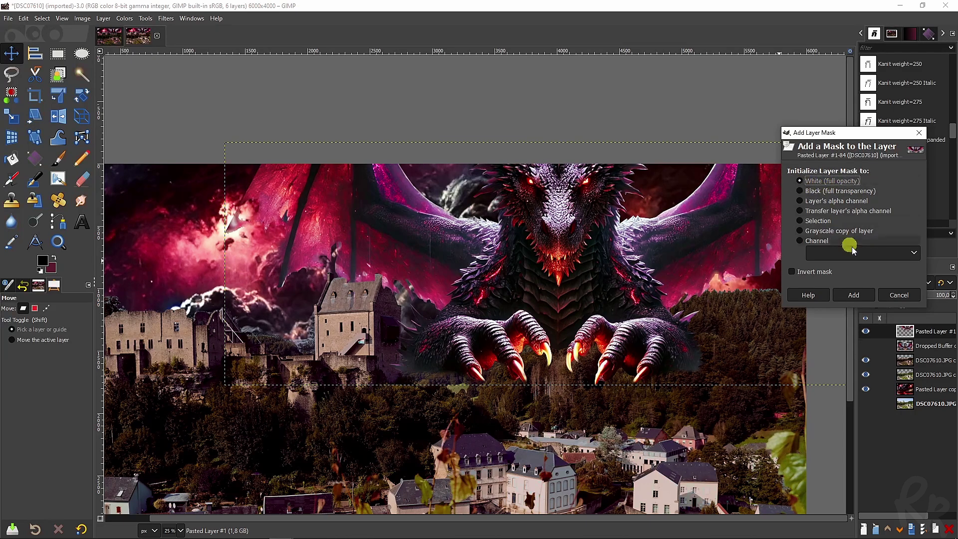
{"action": "left_click", "coordinate": [856, 295]}
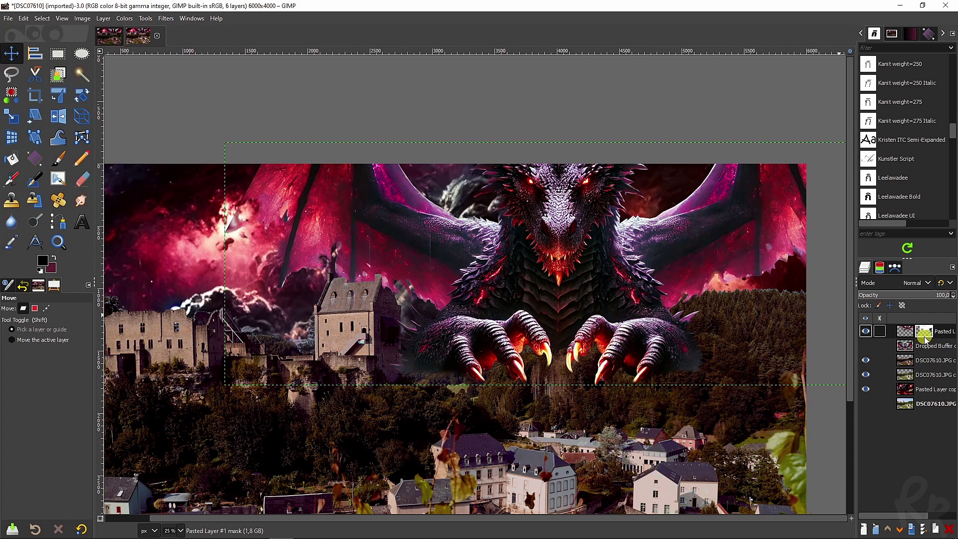
Set the Paintbrush to the 2. Hardness 075 brush with force 10 and size 93.
{"action": "left_click", "coordinate": [58, 159]}
{"action": "left_click", "coordinate": [10, 338]}
{"action": "left_click", "coordinate": [36, 370]}
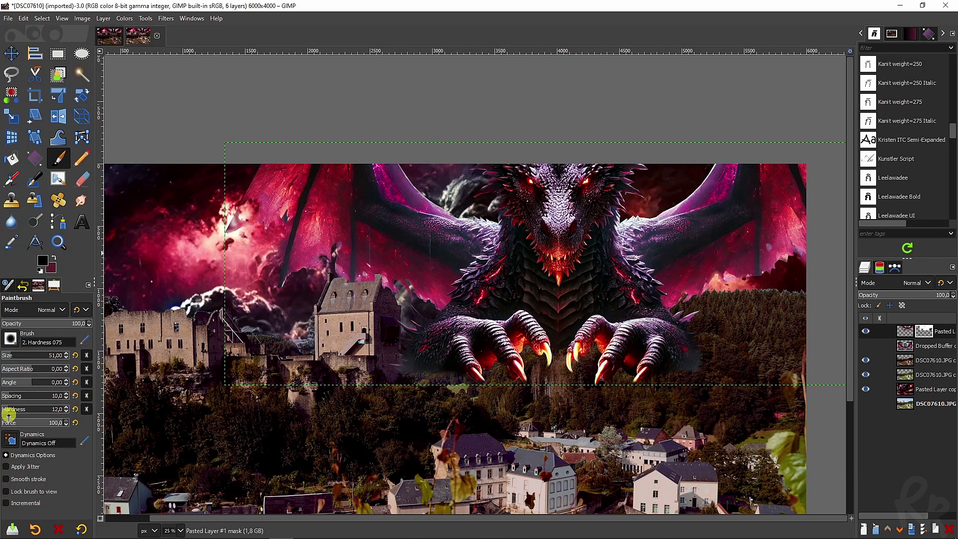
{"action": "left_click_drag", "start_coordinate": [53, 424], "coordinate": [22, 423]}
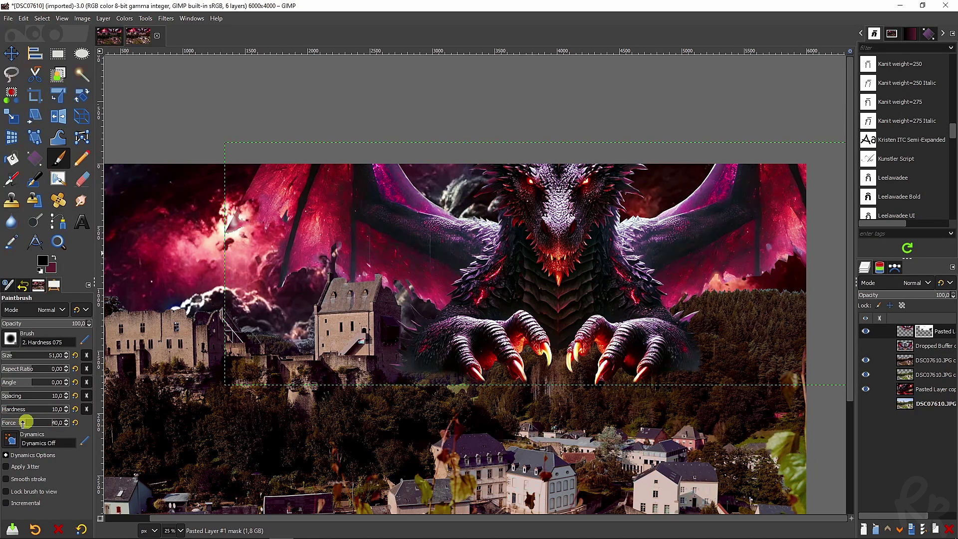
{"action": "left_click_drag", "start_coordinate": [9, 423], "coordinate": [7, 422]}
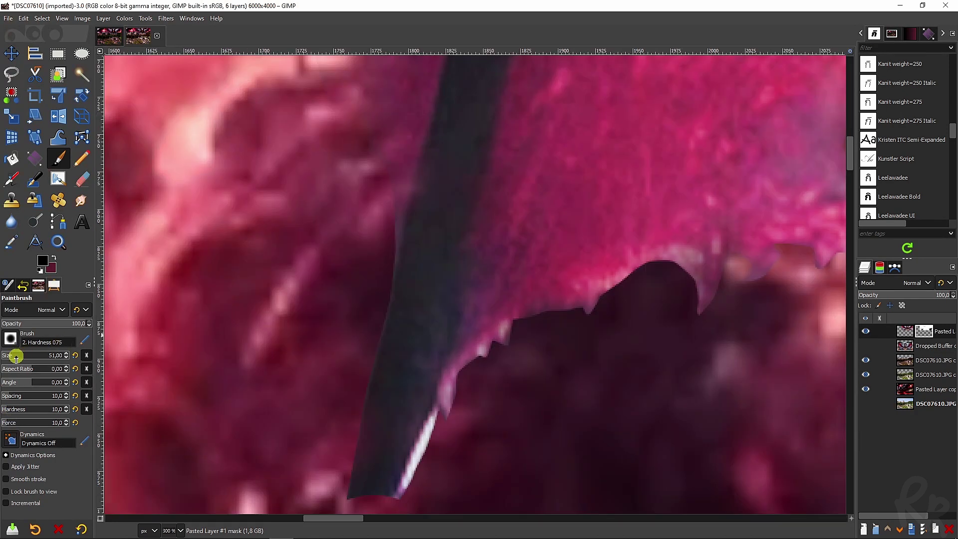
{"action": "left_click", "coordinate": [15, 356]}
Zoom and pan to bring the dragon's head and wing edges into view.
{"action": "left_click_drag", "start_coordinate": [233, 375], "coordinate": [244, 100]}
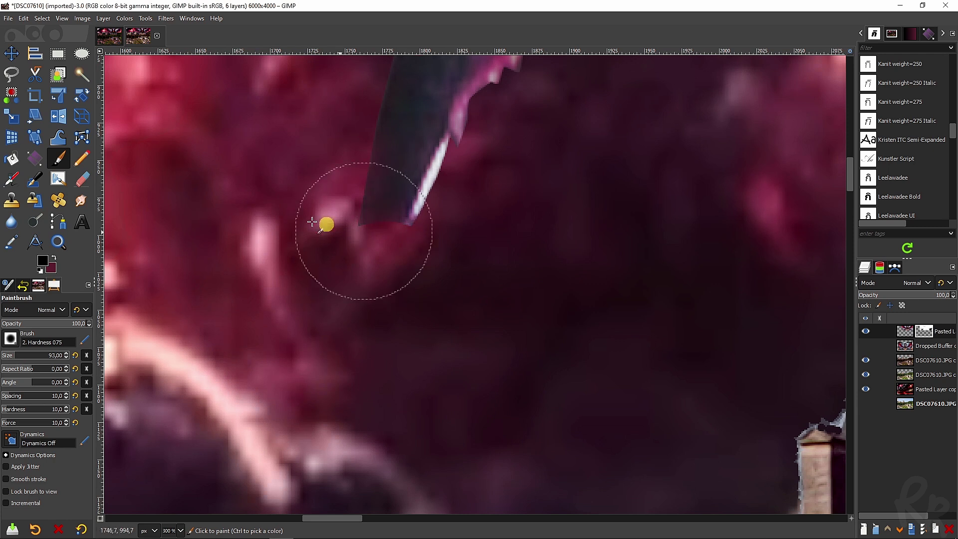
{"action": "scroll", "coordinate": [458, 213], "scroll_direction": "down", "scroll_amount": 3, "text": "ctrl"}
{"action": "scroll", "coordinate": [458, 214], "scroll_direction": "down", "scroll_amount": 3, "text": "ctrl"}
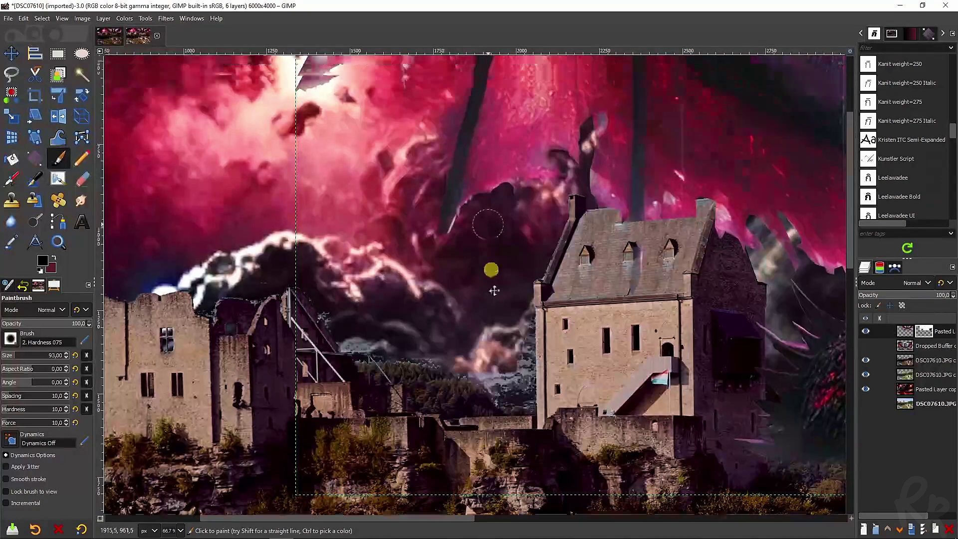
{"action": "left_click_drag", "start_coordinate": [576, 238], "coordinate": [535, 279]}
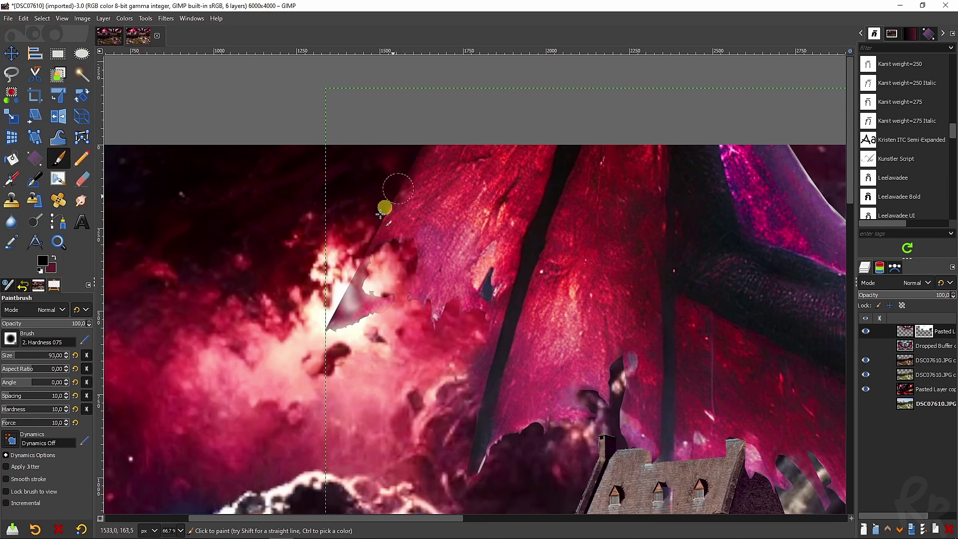
{"action": "left_click_drag", "start_coordinate": [614, 225], "coordinate": [216, 244]}
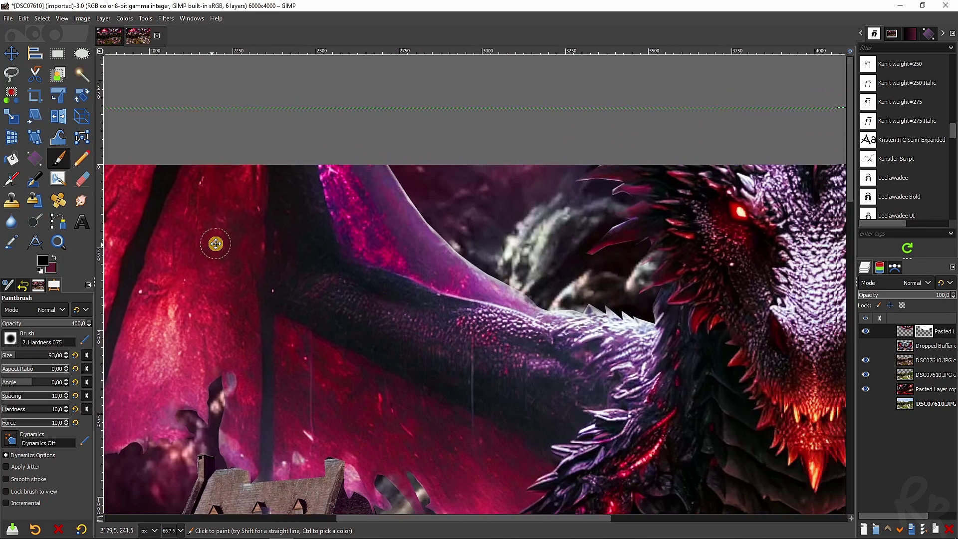
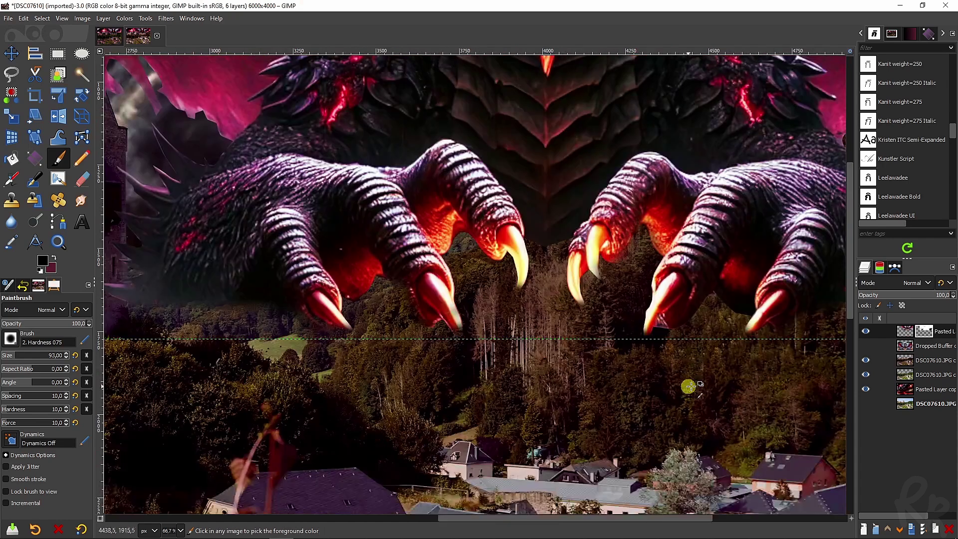
Drop Pasted Layer's opacity to about 31.9 and make the layer itself, not its mask, active.
{"action": "scroll", "coordinate": [497, 337], "scroll_direction": "up", "scroll_amount": 3}
{"action": "scroll", "coordinate": [554, 312], "scroll_direction": "down", "scroll_amount": 5}
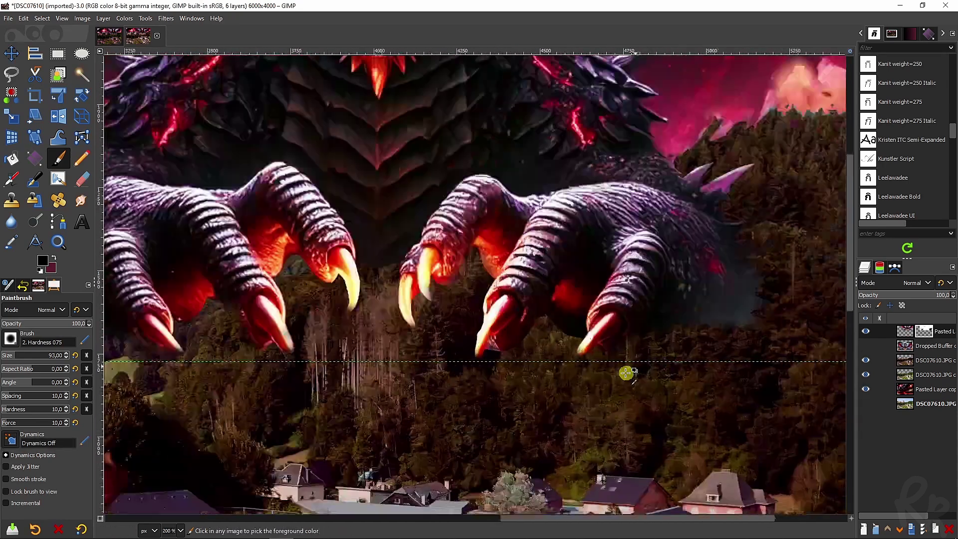
{"action": "scroll", "coordinate": [665, 368], "scroll_direction": "up", "scroll_amount": 5}
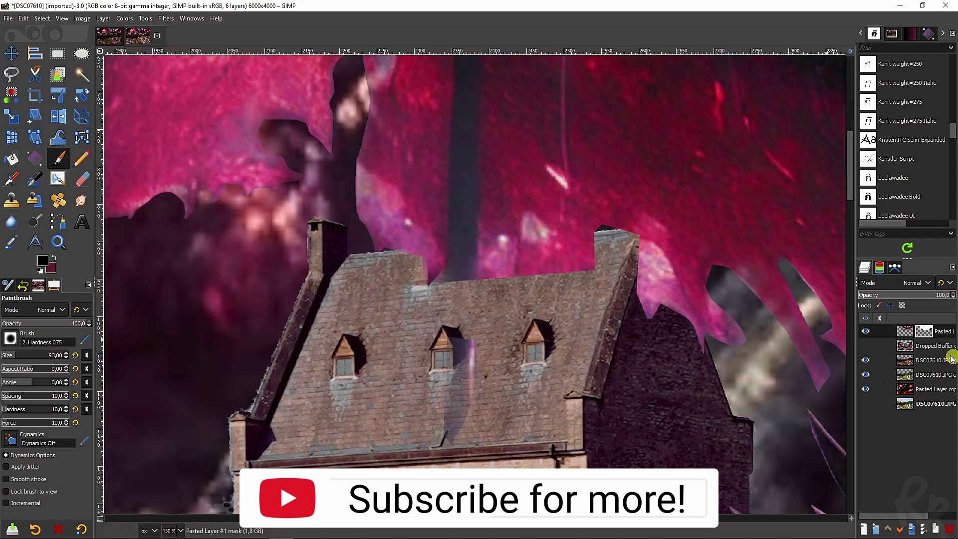
{"action": "left_click", "coordinate": [910, 298]}
{"action": "left_click_drag", "start_coordinate": [910, 298], "coordinate": [890, 295]}
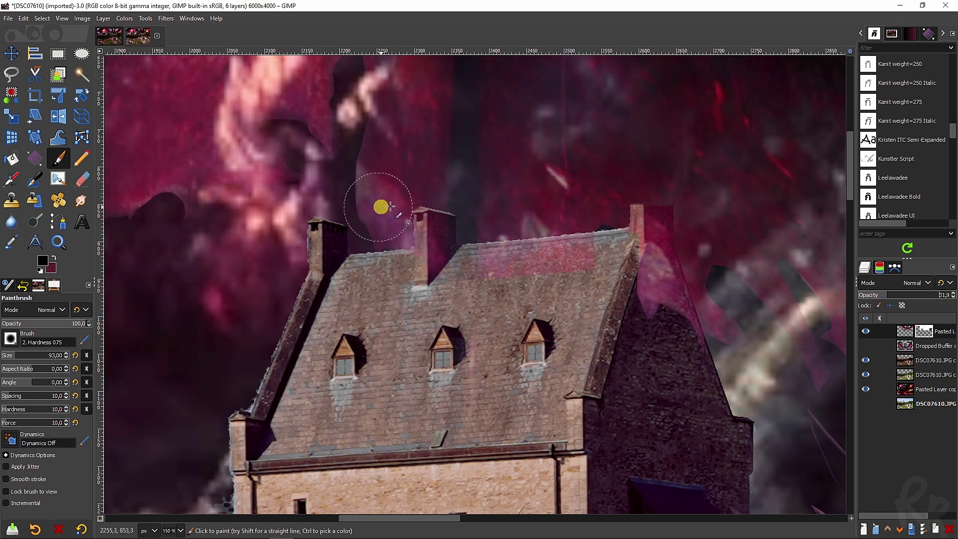
{"action": "scroll", "coordinate": [380, 207], "scroll_direction": "right", "scroll_amount": 3}
{"action": "left_click", "coordinate": [906, 331]}
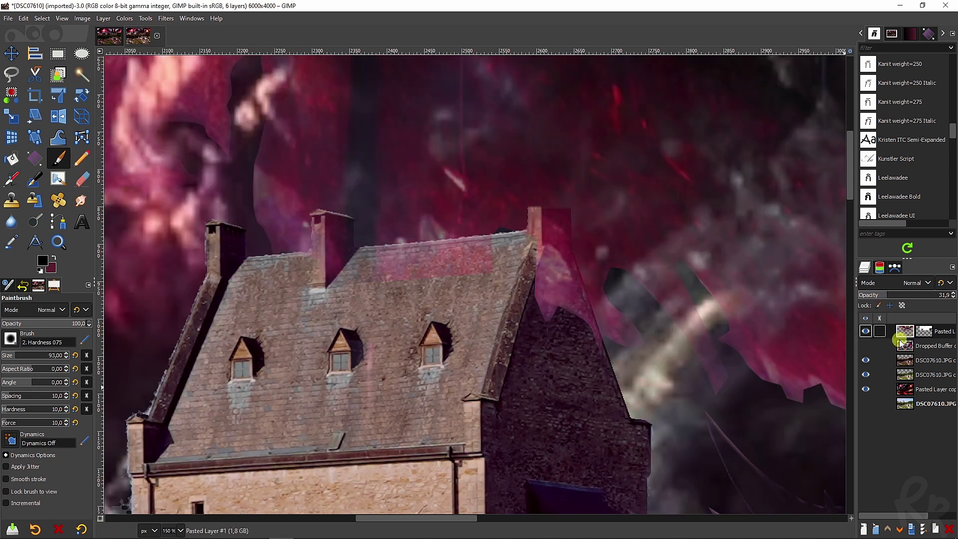
Trace a closed path around the house's roof and three chimneys with the Paths tool.
{"action": "left_click", "coordinate": [42, 224]}
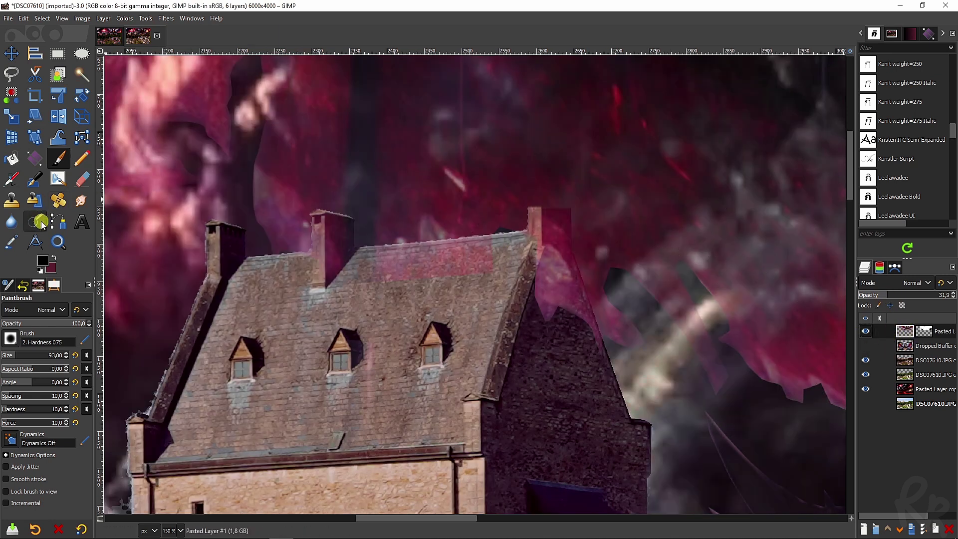
{"action": "left_click", "coordinate": [58, 221]}
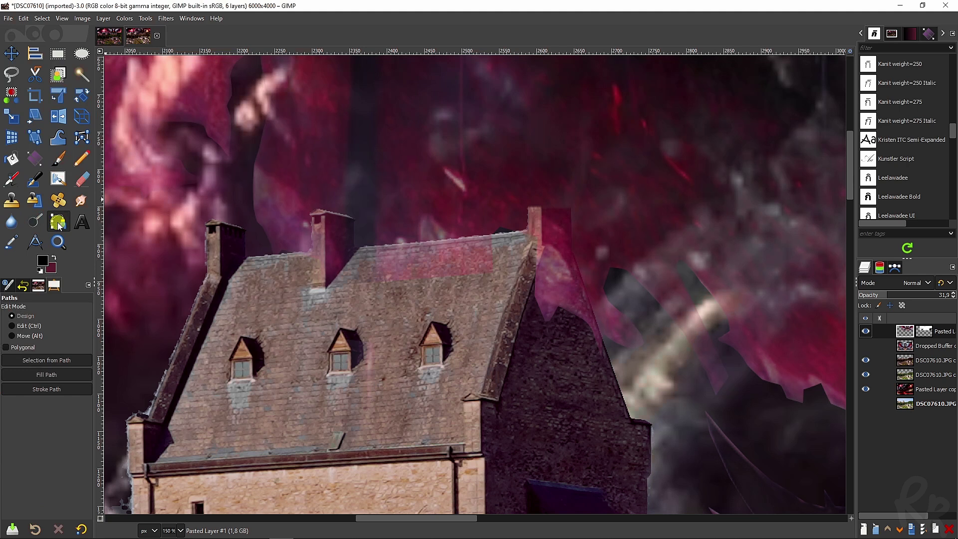
{"action": "left_click", "coordinate": [611, 360]}
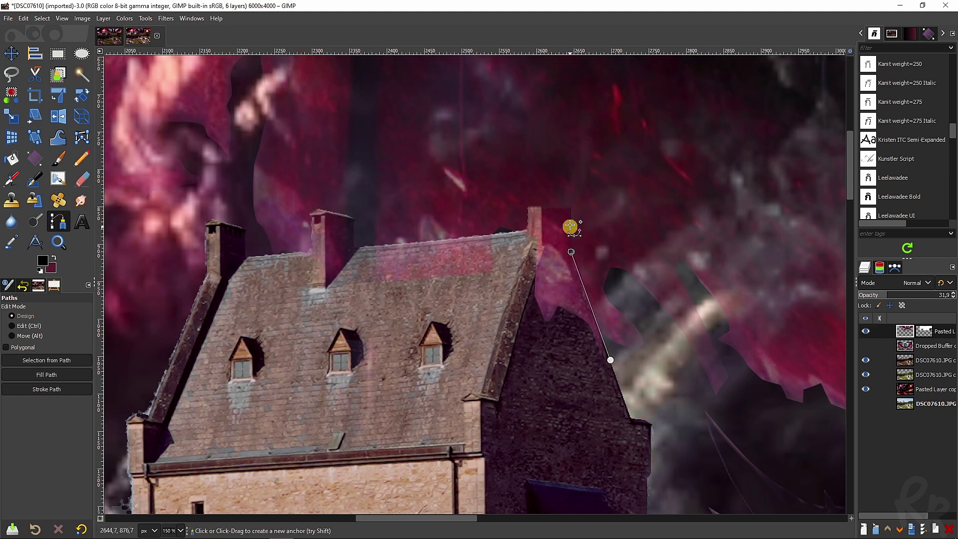
{"action": "left_click", "coordinate": [528, 206]}
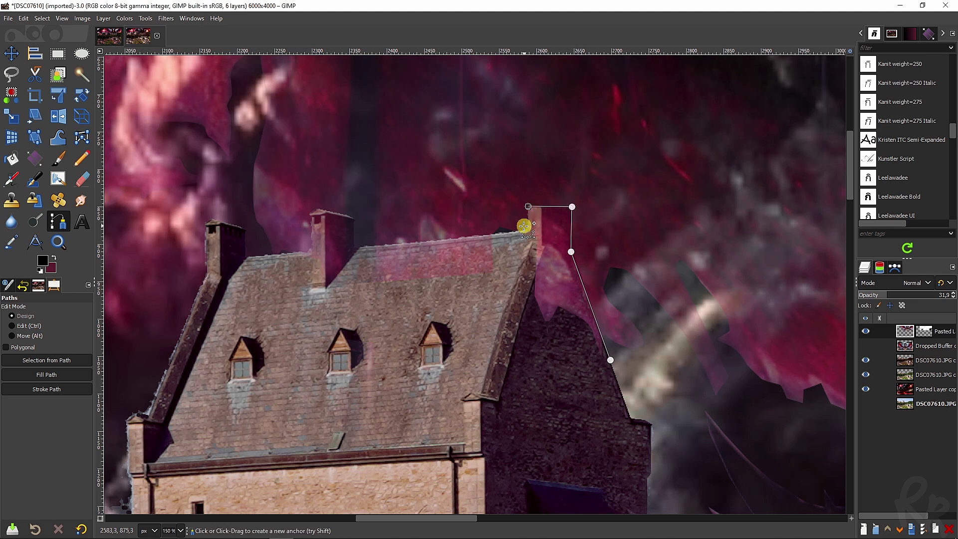
{"action": "left_click", "coordinate": [354, 246]}
{"action": "left_click", "coordinate": [320, 208]}
{"action": "left_click", "coordinate": [313, 250]}
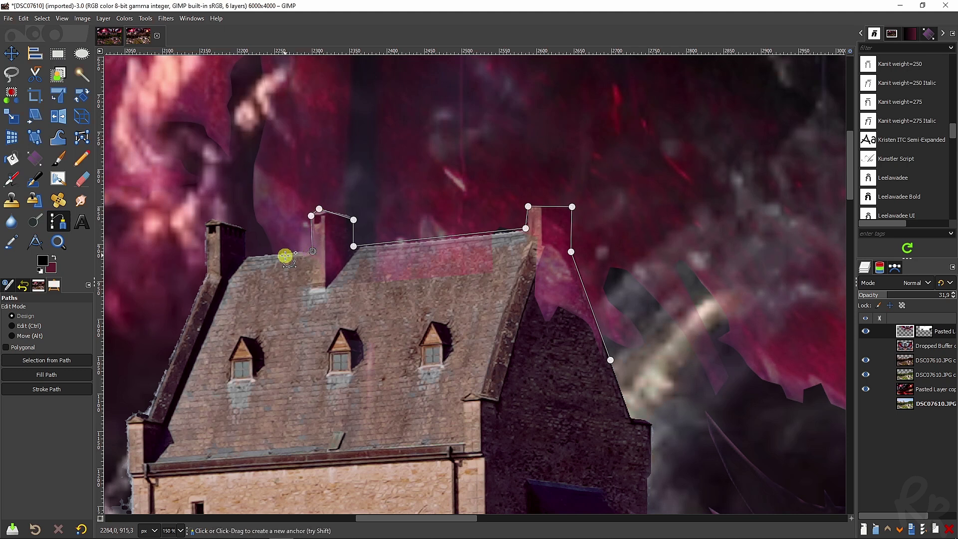
{"action": "left_click", "coordinate": [247, 256]}
{"action": "left_click", "coordinate": [246, 230]}
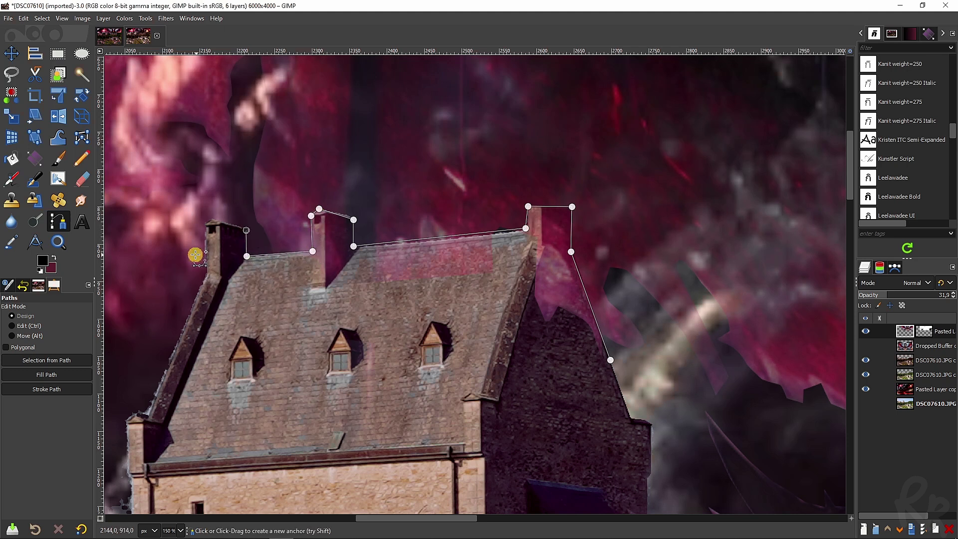
{"action": "left_click", "coordinate": [194, 263]}
{"action": "left_click", "coordinate": [220, 327]}
{"action": "left_click", "coordinate": [538, 359]}
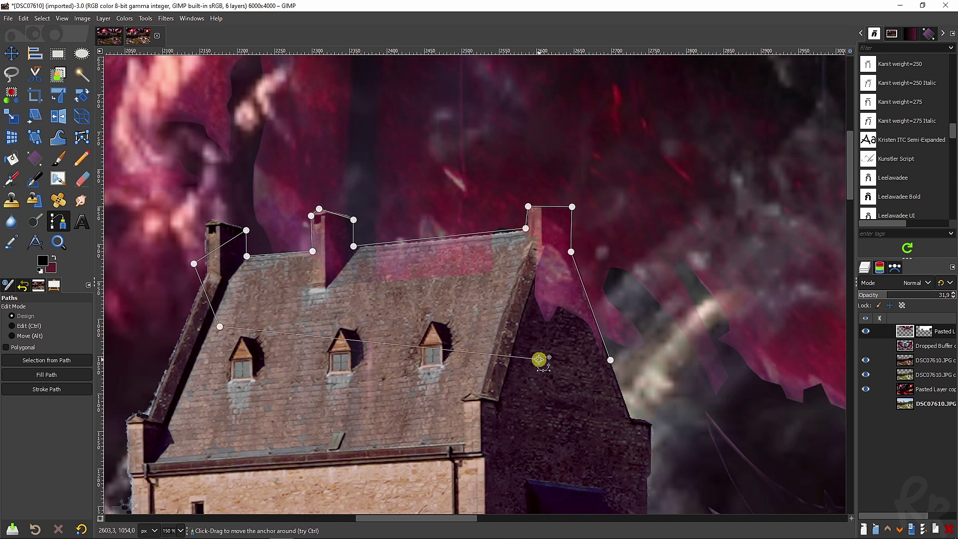
{"action": "left_click", "coordinate": [610, 359], "text": "ctrl"}
Delete the dragon layer inside the roof outline, deselect, and restore its opacity to 100.
{"action": "key", "text": "Return"}
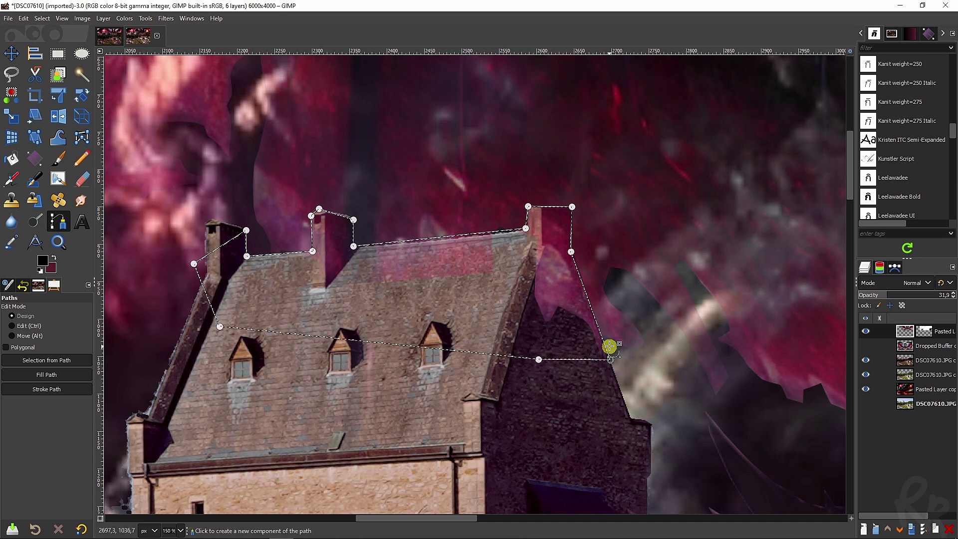
{"action": "key", "text": "Delete"}
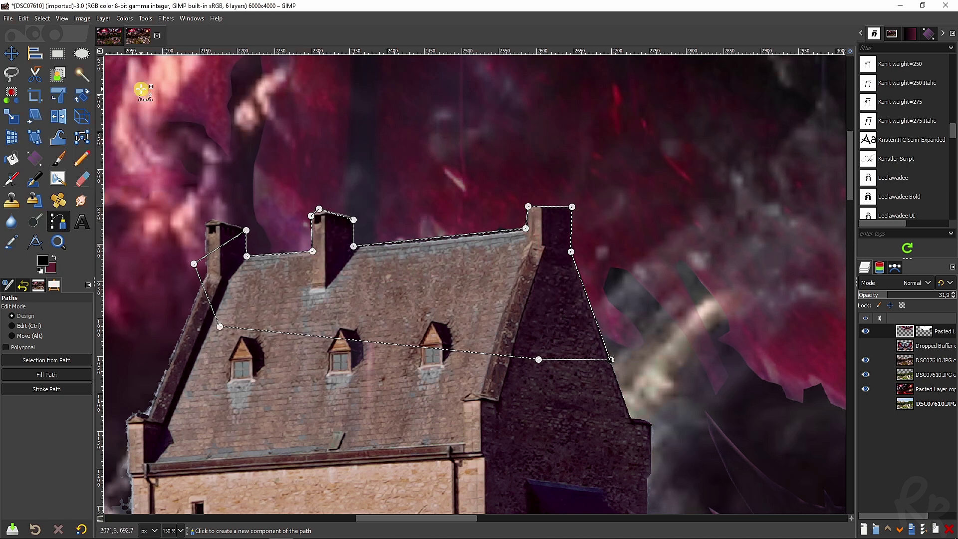
{"action": "left_click", "coordinate": [42, 18]}
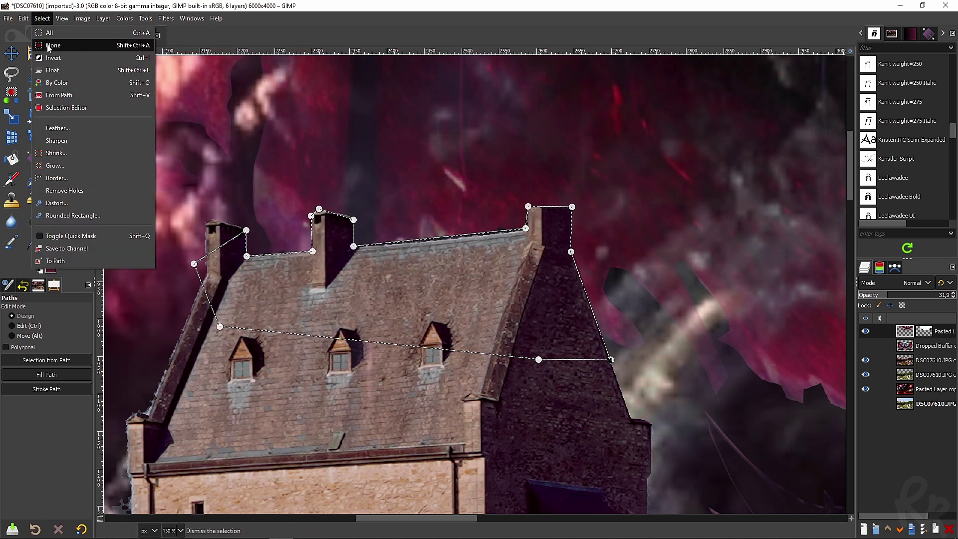
{"action": "left_click", "coordinate": [80, 49]}
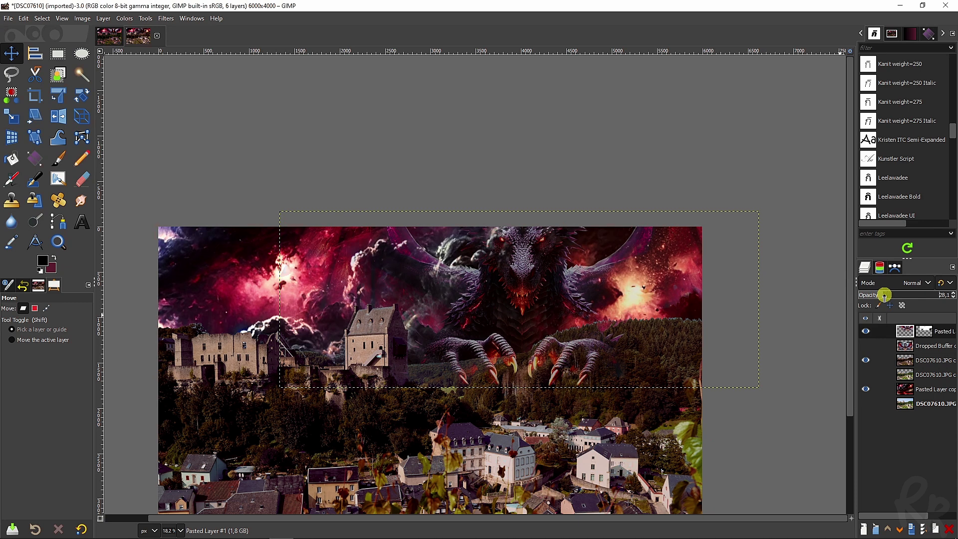
{"action": "left_click_drag", "start_coordinate": [884, 295], "coordinate": [954, 296]}
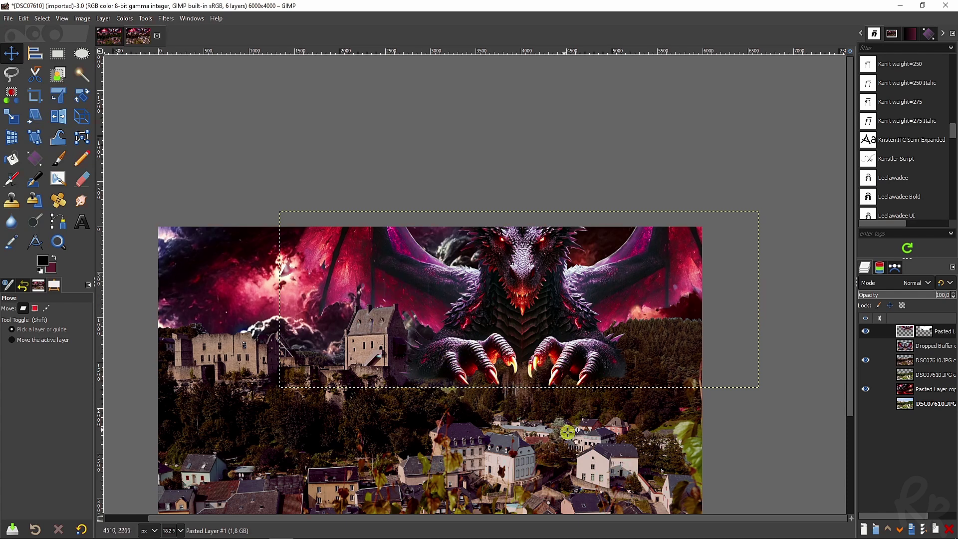
Shift the dragon a few pixels up and to the right, then switch to the Paintbrush.
{"action": "left_click", "coordinate": [795, 448]}
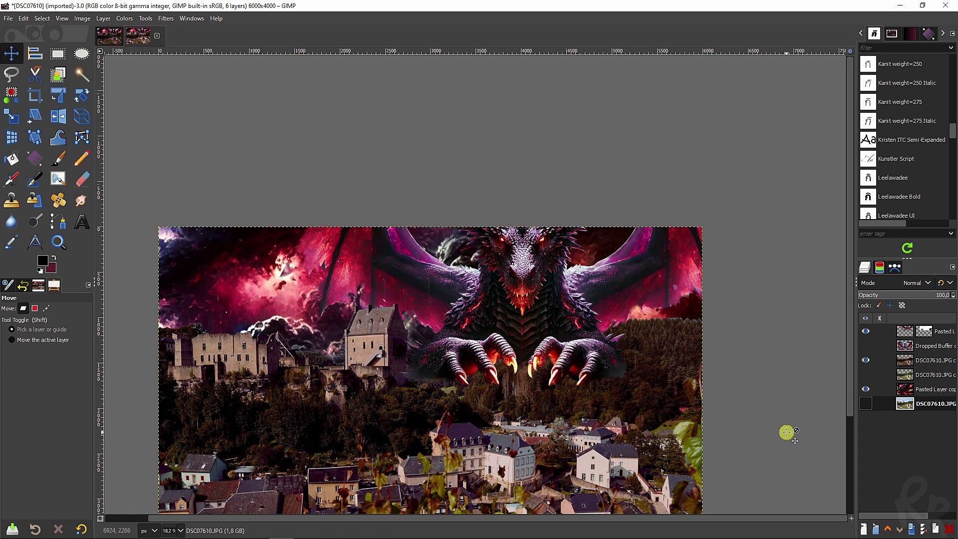
{"action": "left_click_drag", "start_coordinate": [623, 410], "coordinate": [695, 389]}
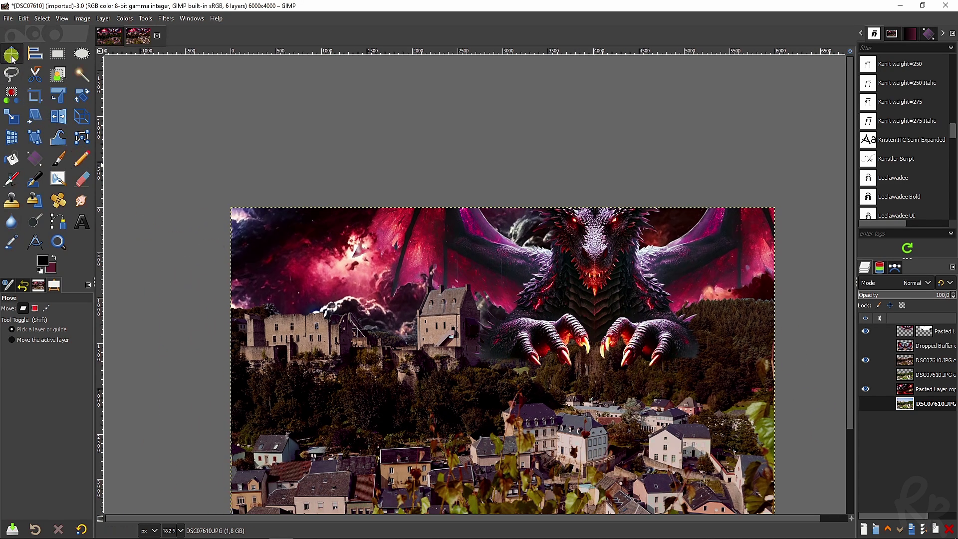
{"action": "left_click_drag", "start_coordinate": [603, 308], "coordinate": [607, 305]}
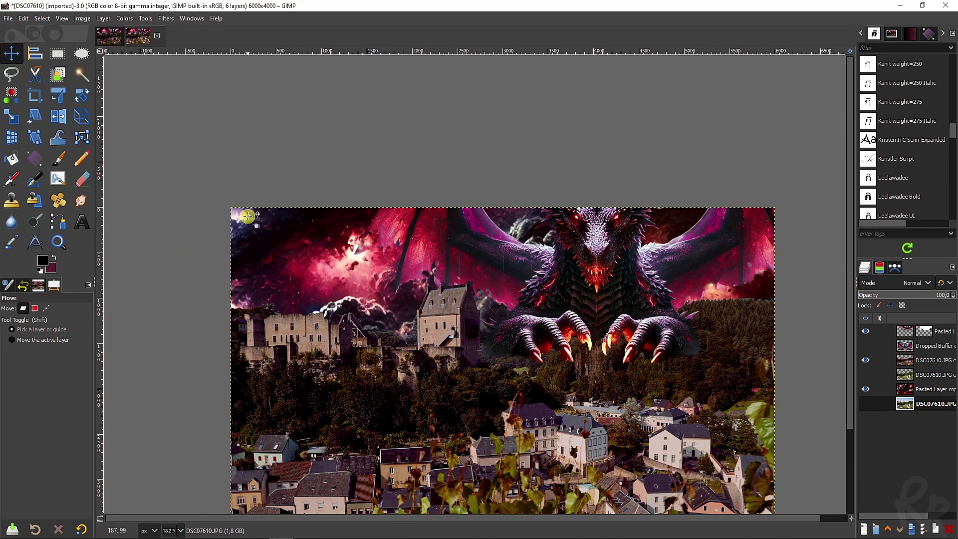
{"action": "left_click", "coordinate": [58, 159]}
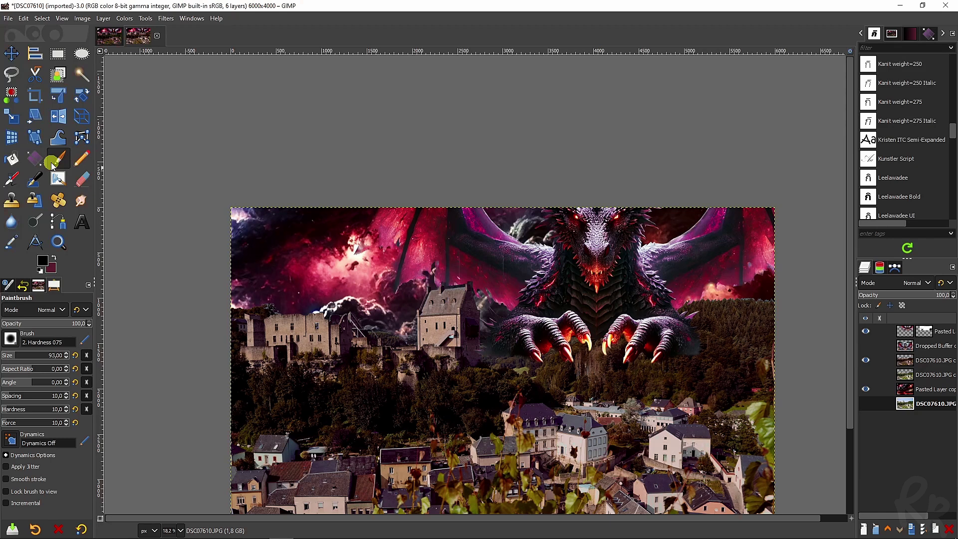
Choose the Vegetation 02 brush and bring the dragon's claws into view.
{"action": "left_click", "coordinate": [9, 341]}
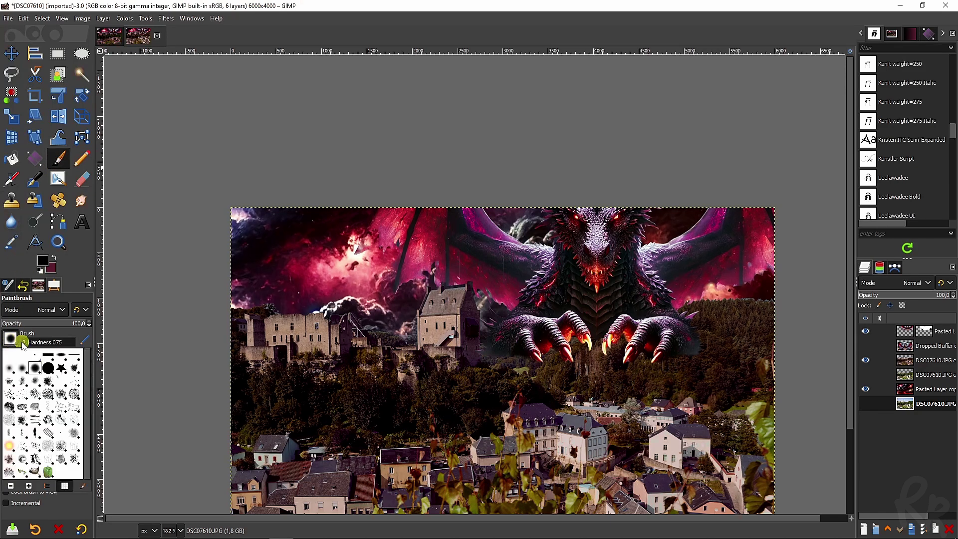
{"action": "left_click", "coordinate": [9, 471]}
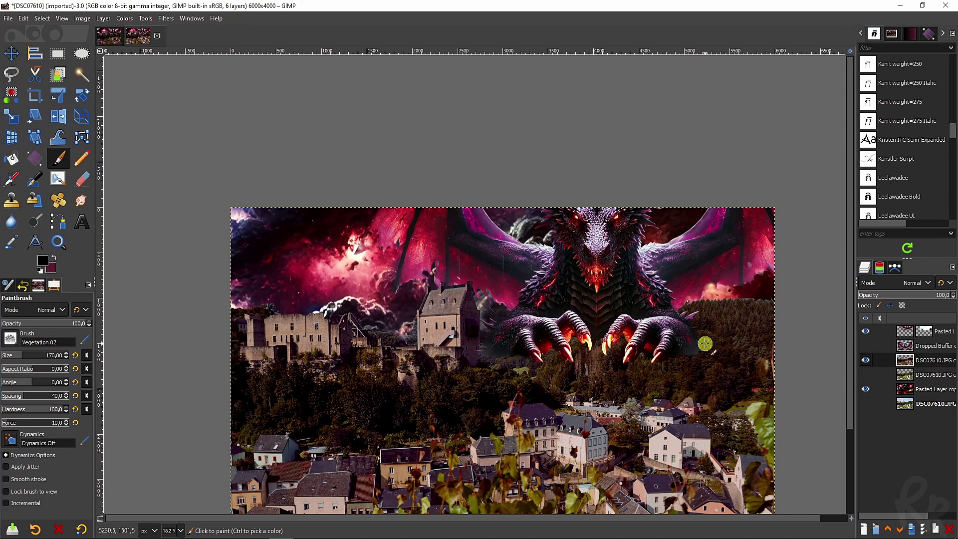
{"action": "scroll", "coordinate": [704, 342], "scroll_direction": "up", "scroll_amount": 4, "text": "ctrl"}
{"action": "left_click_drag", "start_coordinate": [416, 393], "coordinate": [560, 418]}
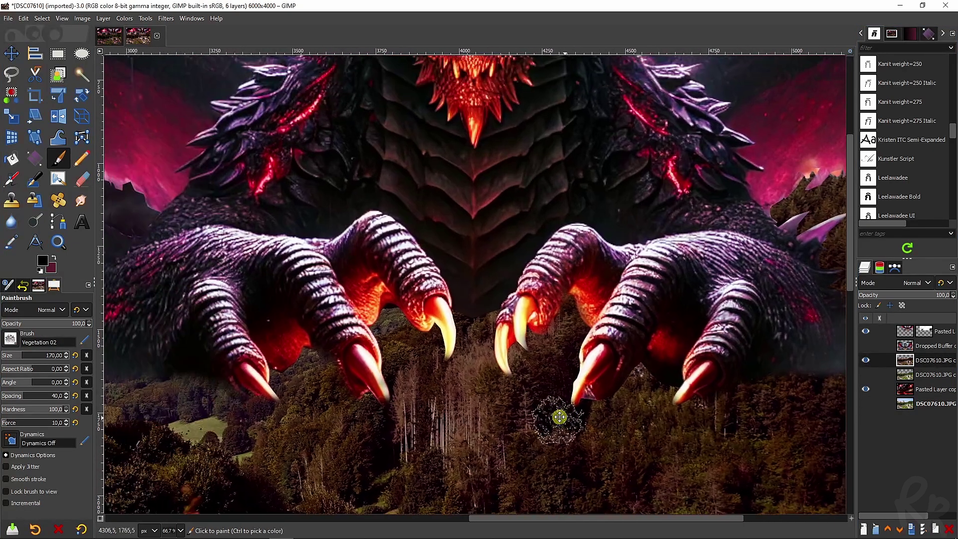
{"action": "left_click_drag", "start_coordinate": [515, 371], "coordinate": [466, 320]}
{"action": "scroll", "coordinate": [529, 389], "scroll_direction": "right", "scroll_amount": 6}
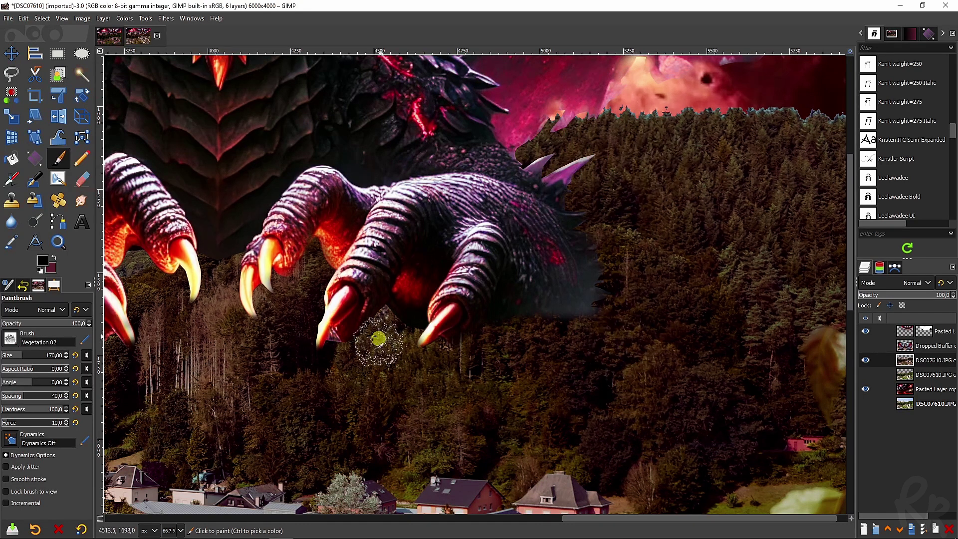
Set the foreground colour to olive 7d7801 and start a new layer.
{"action": "left_click", "coordinate": [42, 265]}
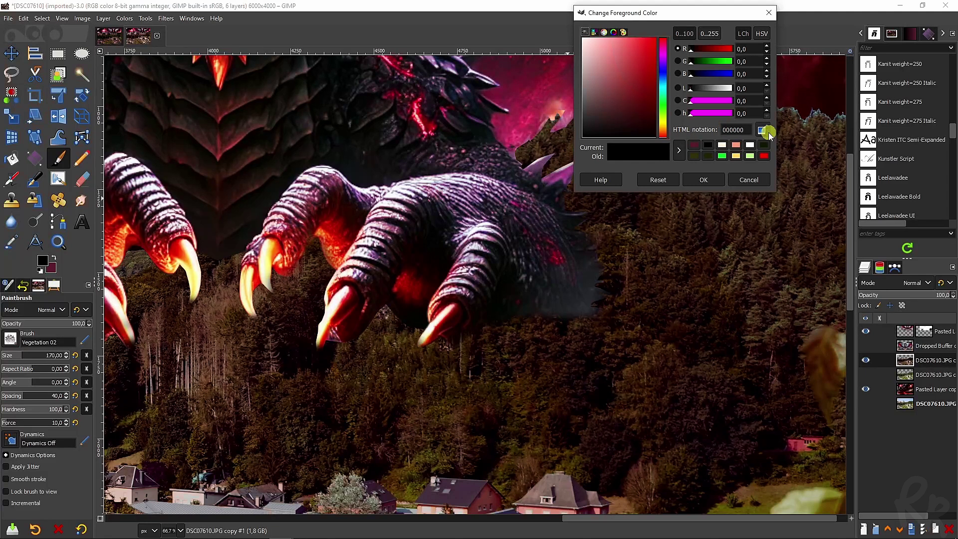
{"action": "left_click", "coordinate": [639, 275], "text": "ctrl"}
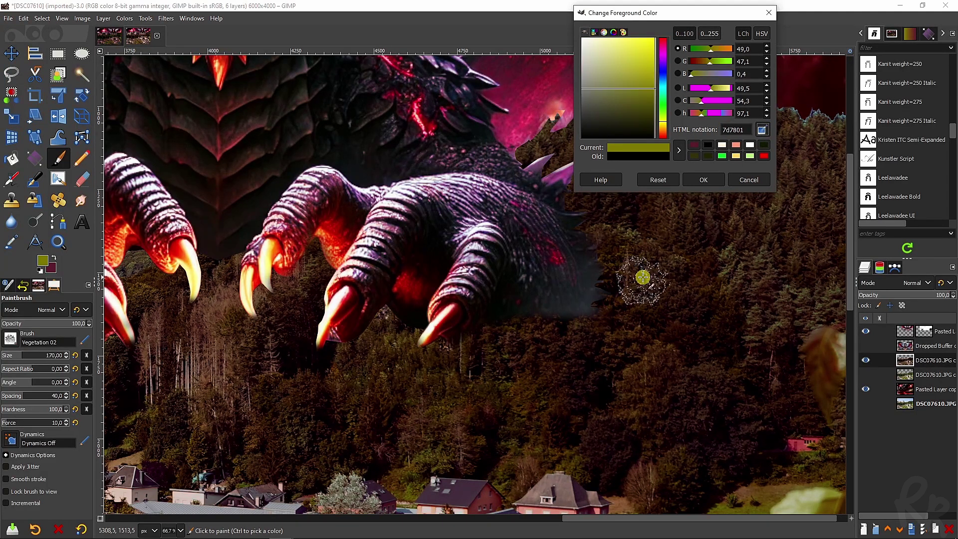
{"action": "left_click", "coordinate": [703, 182]}
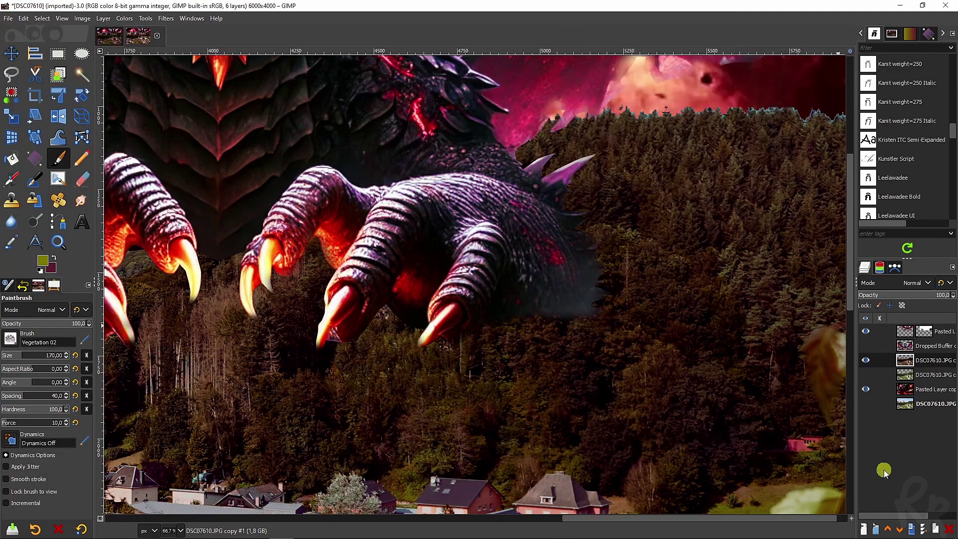
{"action": "left_click", "coordinate": [861, 529]}
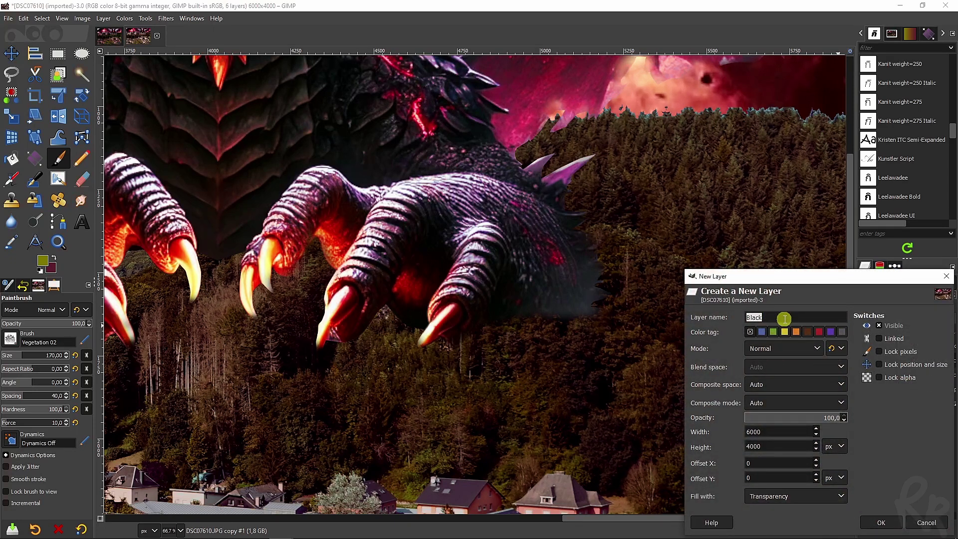
Create the Bush layer and paint olive foliage below the claws and over the spikes.
{"action": "type", "text": "Bush"}
{"action": "key", "text": "Return"}
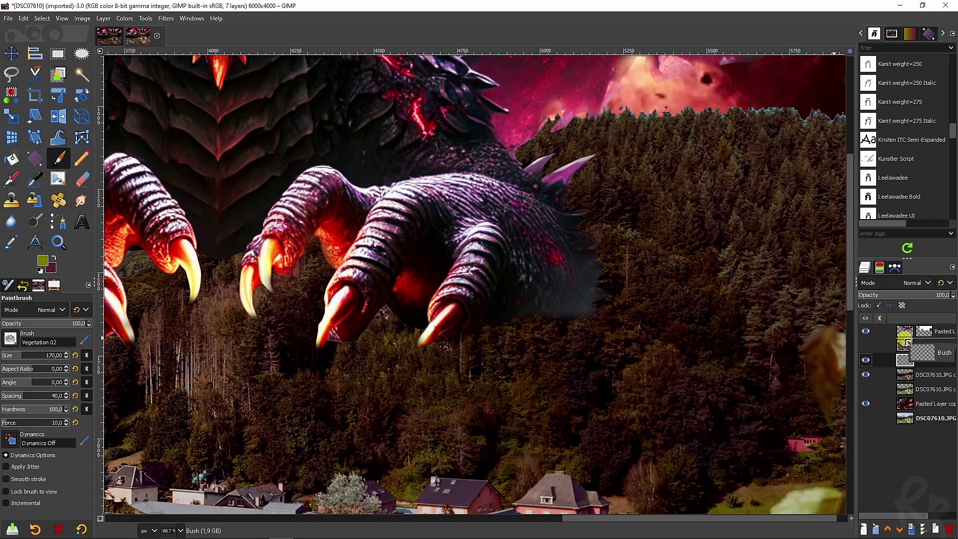
{"action": "mouse_move", "coordinate": [601, 226]}
{"action": "left_mouse_down"}
{"action": "mouse_move", "coordinate": [599, 299]}
{"action": "mouse_move", "coordinate": [421, 352]}
{"action": "mouse_move", "coordinate": [424, 343]}
{"action": "mouse_move", "coordinate": [468, 358]}
{"action": "mouse_move", "coordinate": [474, 343]}
{"action": "mouse_move", "coordinate": [360, 346]}
{"action": "mouse_move", "coordinate": [391, 315]}
{"action": "mouse_move", "coordinate": [363, 338]}
{"action": "mouse_move", "coordinate": [314, 349]}
{"action": "mouse_move", "coordinate": [333, 258]}
{"action": "mouse_move", "coordinate": [312, 243]}
{"action": "mouse_move", "coordinate": [253, 299]}
{"action": "left_mouse_up"}
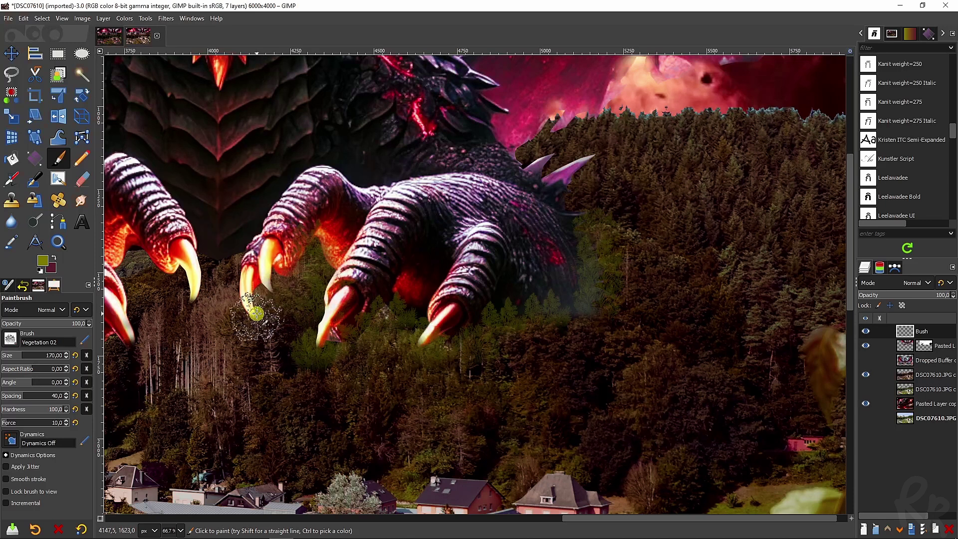
{"action": "scroll", "coordinate": [252, 300], "scroll_direction": "left", "scroll_amount": 5}
{"action": "left_click", "coordinate": [17, 423]}
{"action": "mouse_move", "coordinate": [307, 344]}
{"action": "left_mouse_down"}
{"action": "mouse_move", "coordinate": [327, 319]}
{"action": "mouse_move", "coordinate": [350, 333]}
{"action": "mouse_move", "coordinate": [370, 294]}
{"action": "left_mouse_up"}
{"action": "scroll", "coordinate": [374, 319], "scroll_direction": "right", "scroll_amount": 5}
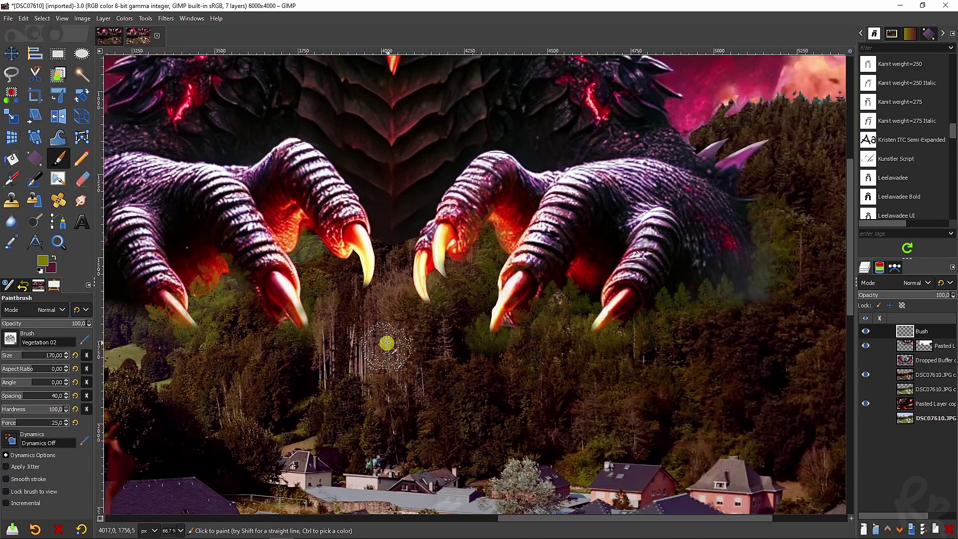
{"action": "scroll", "coordinate": [656, 402], "scroll_direction": "right", "scroll_amount": 8}
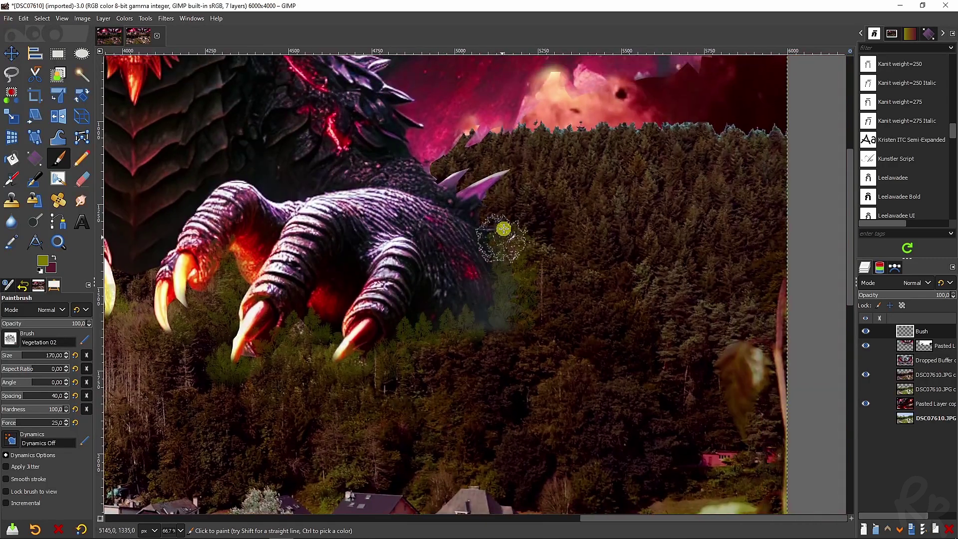
{"action": "left_click", "coordinate": [507, 179]}
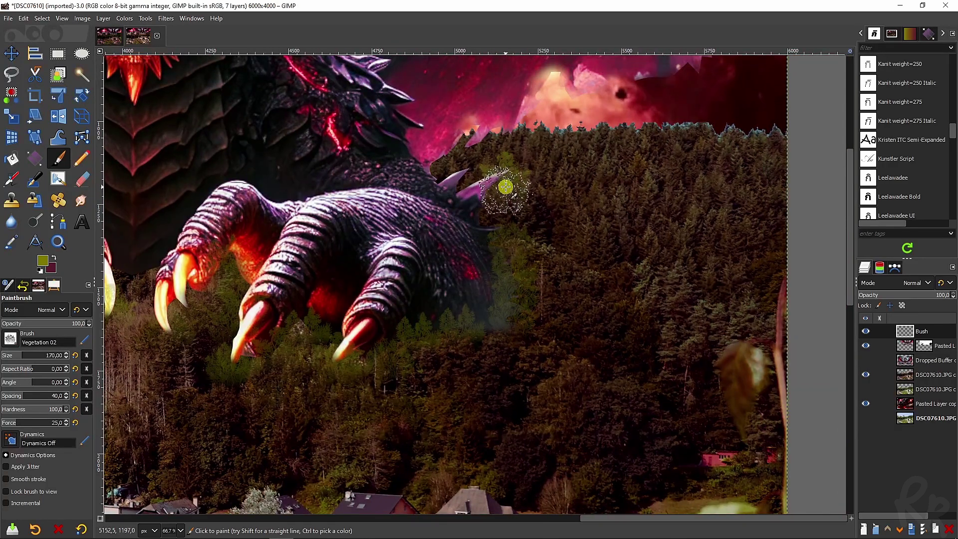
{"action": "scroll", "coordinate": [603, 317], "scroll_direction": "down", "scroll_amount": 1}
{"action": "scroll", "coordinate": [603, 315], "scroll_direction": "down", "scroll_amount": 1}
{"action": "scroll", "coordinate": [462, 395], "scroll_direction": "up", "scroll_amount": 2}
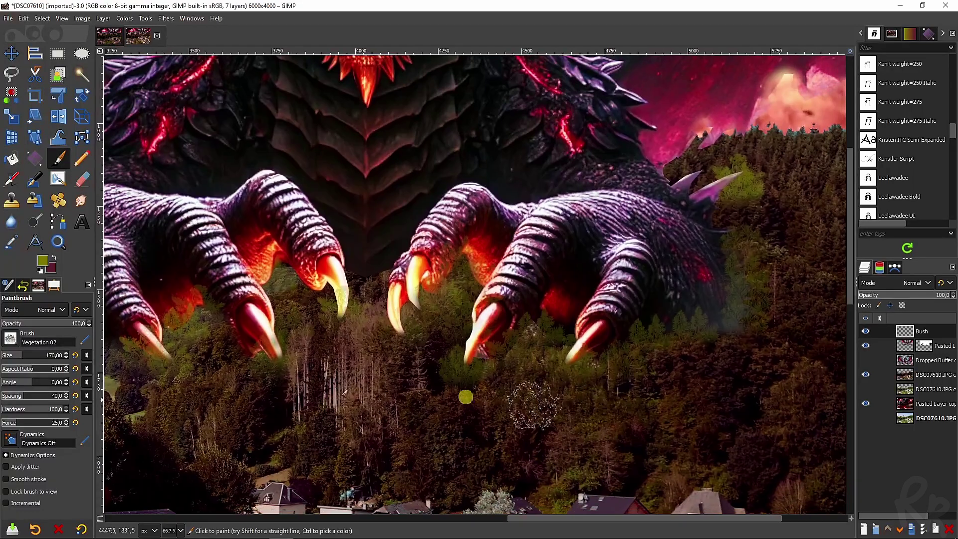
Sample a brighter olive from the foliage and paint a band of it toward the claws.
{"action": "left_click", "coordinate": [47, 264]}
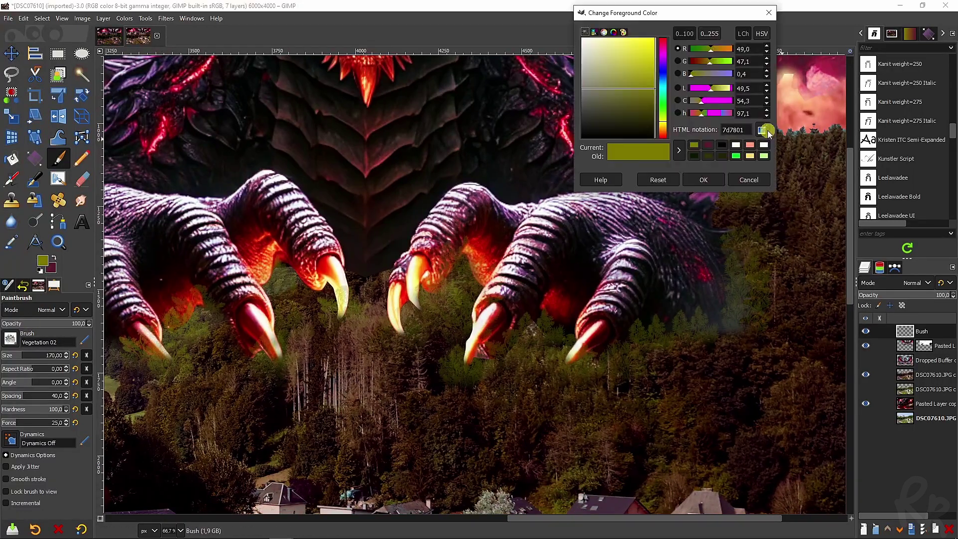
{"action": "left_click", "coordinate": [724, 365]}
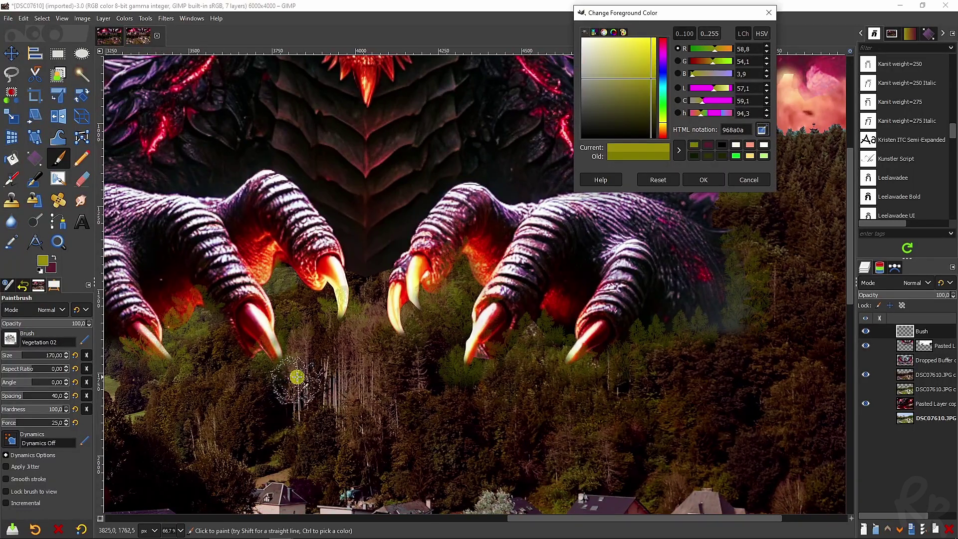
{"action": "left_click", "coordinate": [755, 295]}
{"action": "mouse_move", "coordinate": [727, 324]}
{"action": "left_mouse_down"}
{"action": "mouse_move", "coordinate": [631, 369]}
{"action": "mouse_move", "coordinate": [676, 326]}
{"action": "mouse_move", "coordinate": [515, 342]}
{"action": "mouse_move", "coordinate": [521, 333]}
{"action": "mouse_move", "coordinate": [440, 379]}
{"action": "mouse_move", "coordinate": [465, 370]}
{"action": "mouse_move", "coordinate": [420, 300]}
{"action": "mouse_move", "coordinate": [409, 301]}
{"action": "mouse_move", "coordinate": [370, 369]}
{"action": "mouse_move", "coordinate": [312, 324]}
{"action": "left_mouse_up"}
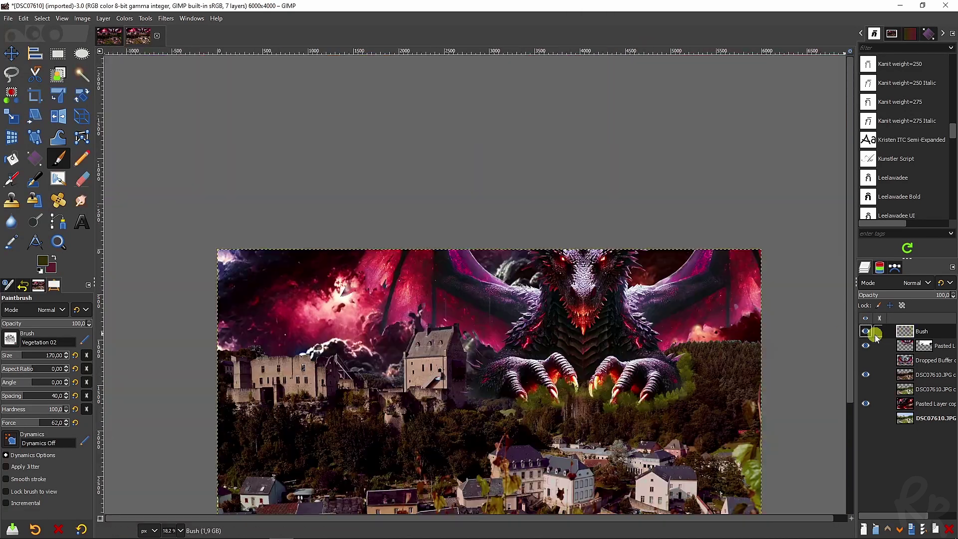
{"action": "left_click_drag", "start_coordinate": [735, 315], "coordinate": [645, 297]}
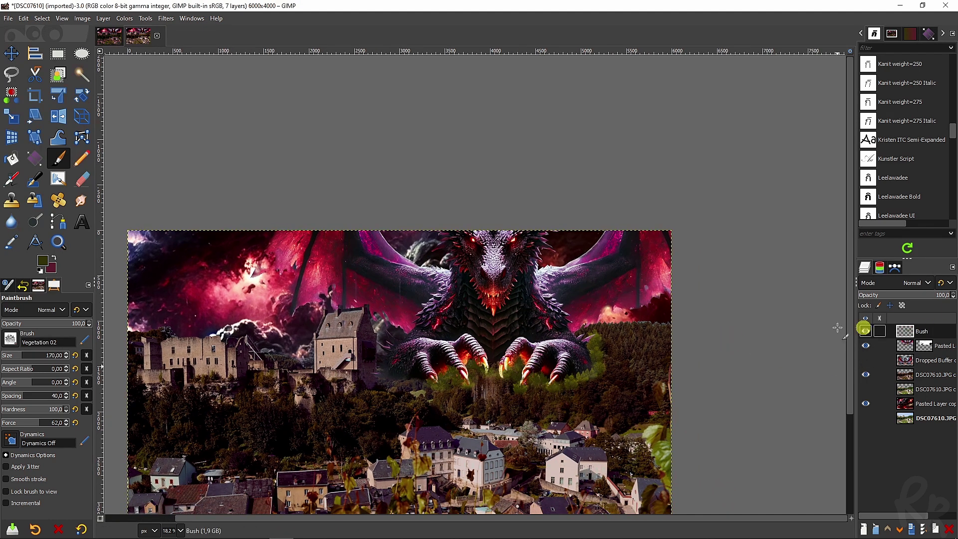
Darken the Bush foliage with Colors > Exposure set to -1.802.
{"action": "left_click", "coordinate": [132, 19]}
{"action": "left_click", "coordinate": [142, 95]}
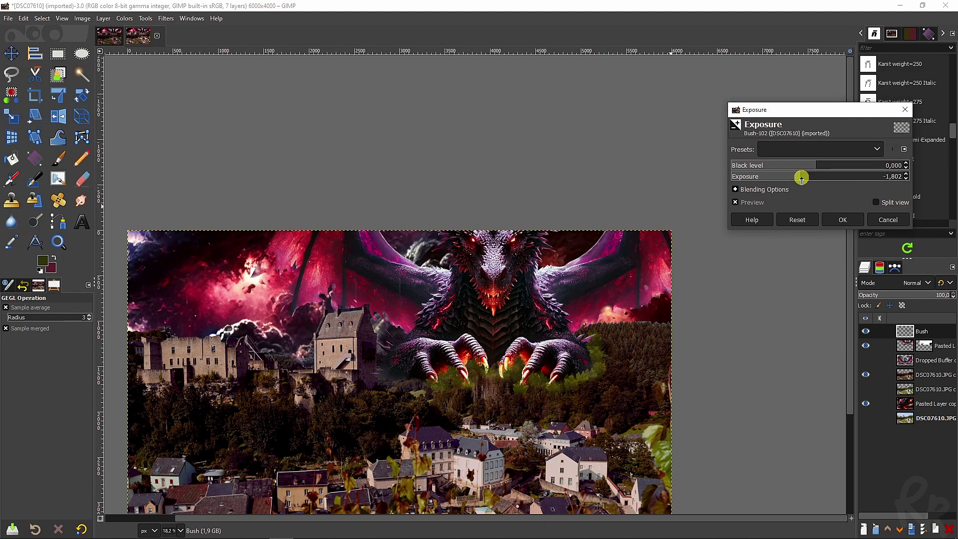
{"action": "key", "text": "Return"}
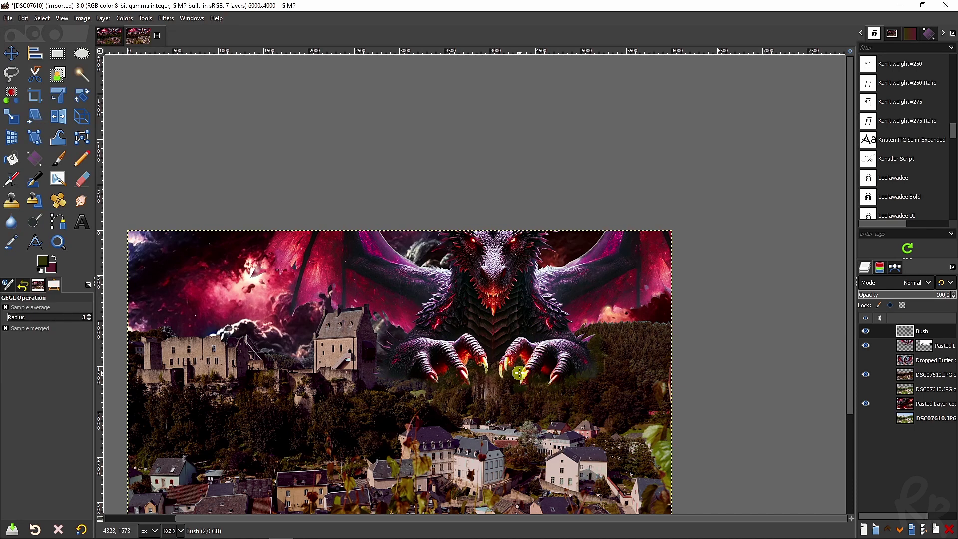
{"action": "scroll", "coordinate": [601, 368], "scroll_direction": "down", "scroll_amount": 2}
{"action": "left_click_drag", "start_coordinate": [591, 375], "coordinate": [533, 330]}
{"action": "scroll", "coordinate": [485, 302], "scroll_direction": "up", "scroll_amount": 2}
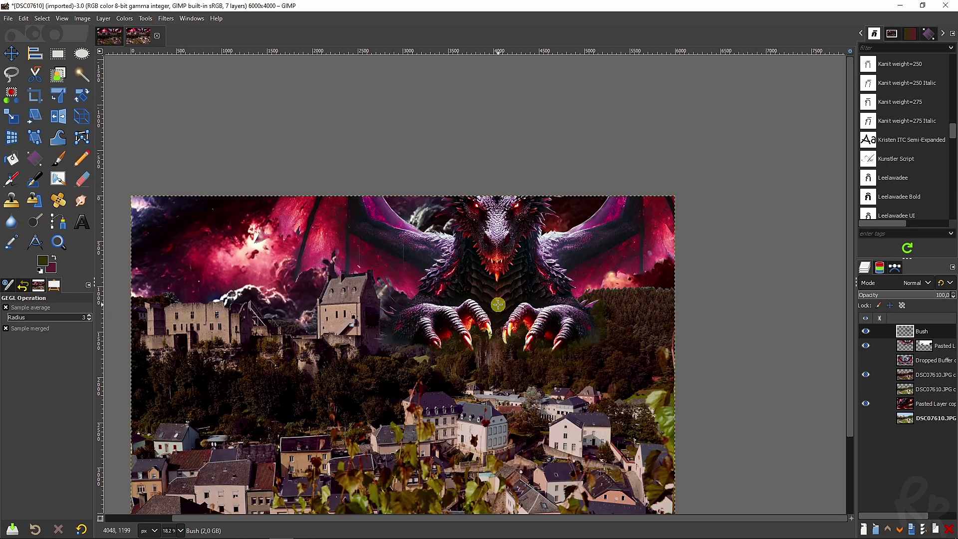
{"action": "scroll", "coordinate": [483, 271], "scroll_direction": "up", "scroll_amount": 1}
{"action": "scroll", "coordinate": [483, 271], "scroll_direction": "left", "scroll_amount": 2}
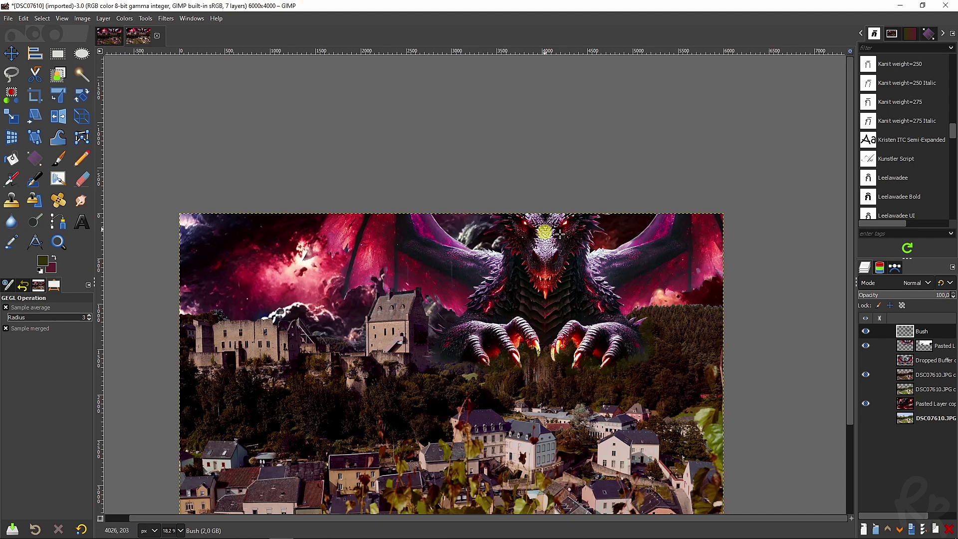
Add a new layer named Light above Bush.
{"action": "left_click", "coordinate": [864, 528]}
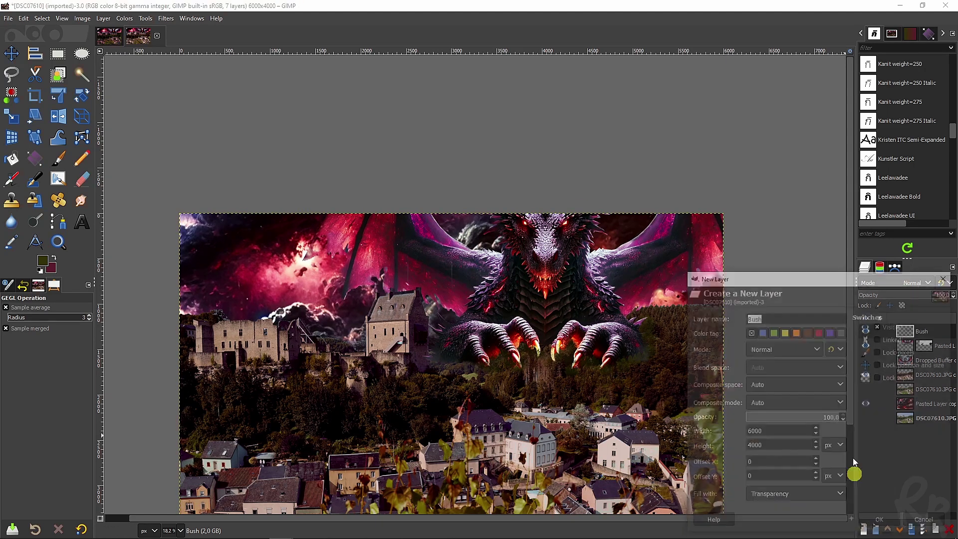
{"action": "type", "text": "Light"}
{"action": "key", "text": "Return"}
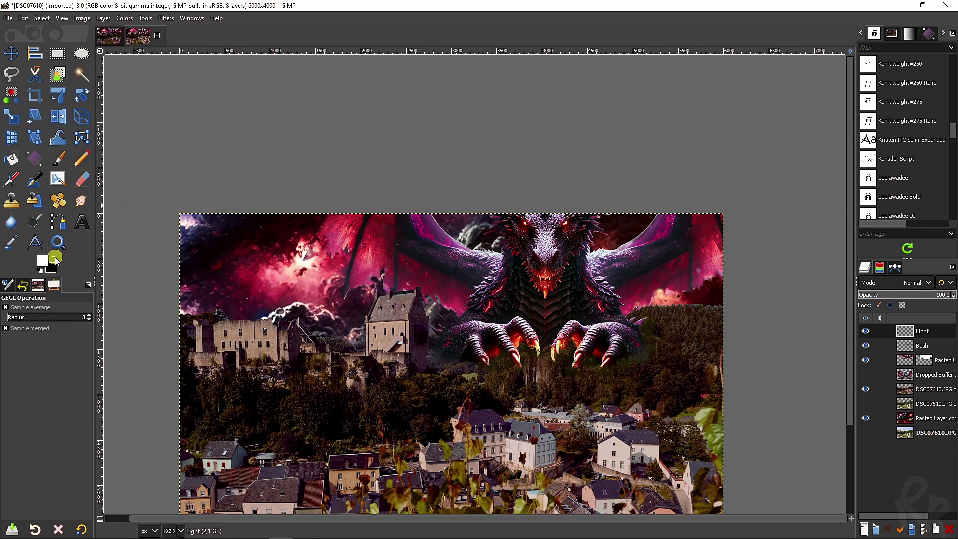
Set the Paintbrush to the 2. Hardness 075 brush at size 734 with low force.
{"action": "left_click", "coordinate": [58, 158]}
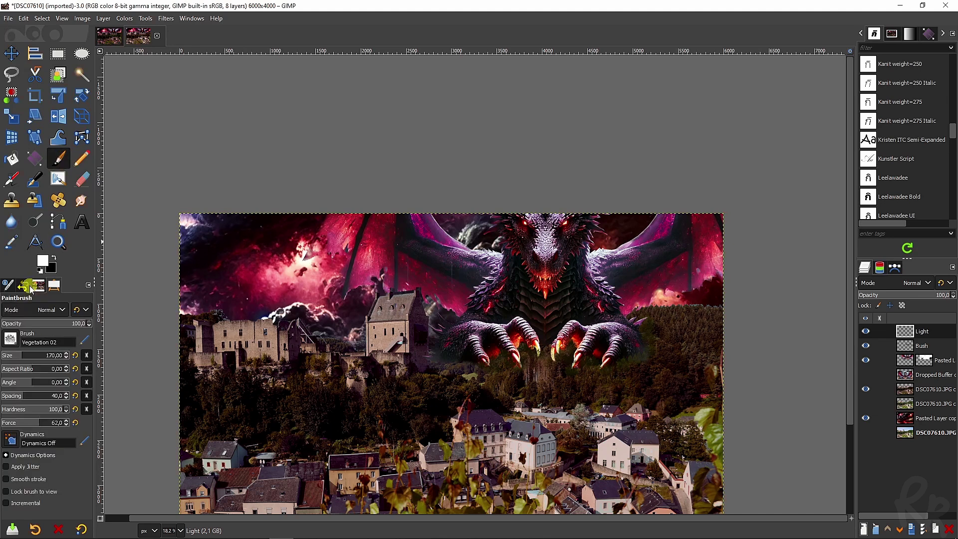
{"action": "left_click", "coordinate": [9, 338]}
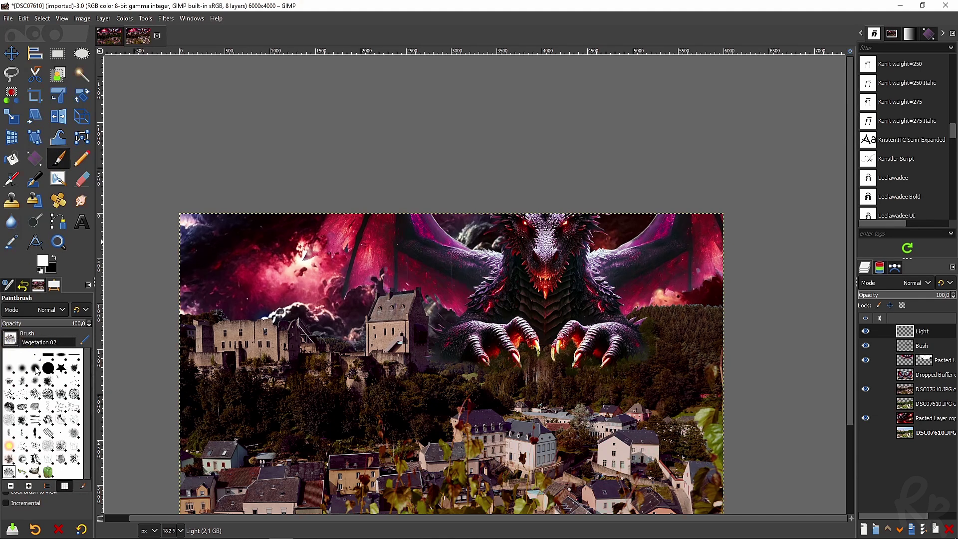
{"action": "left_click", "coordinate": [32, 364]}
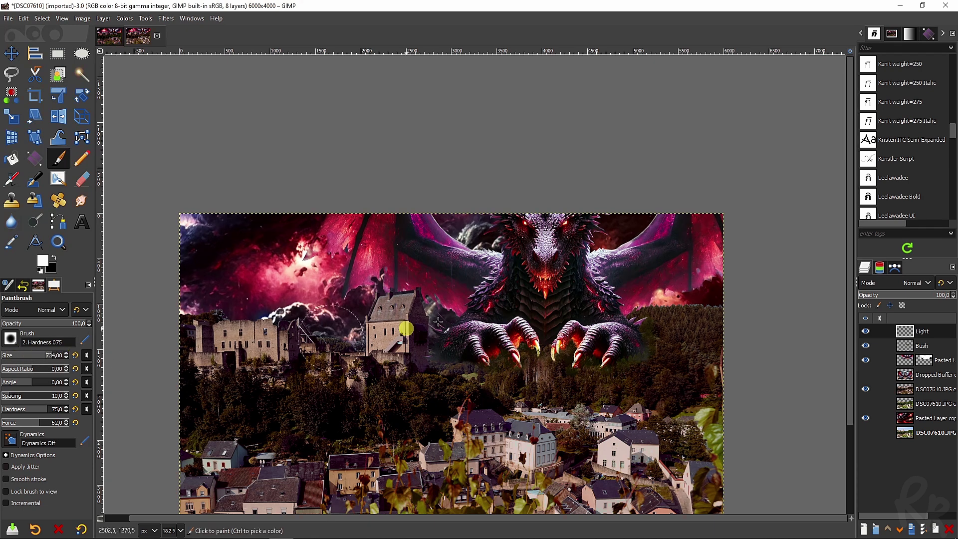
{"action": "left_click", "coordinate": [49, 406]}
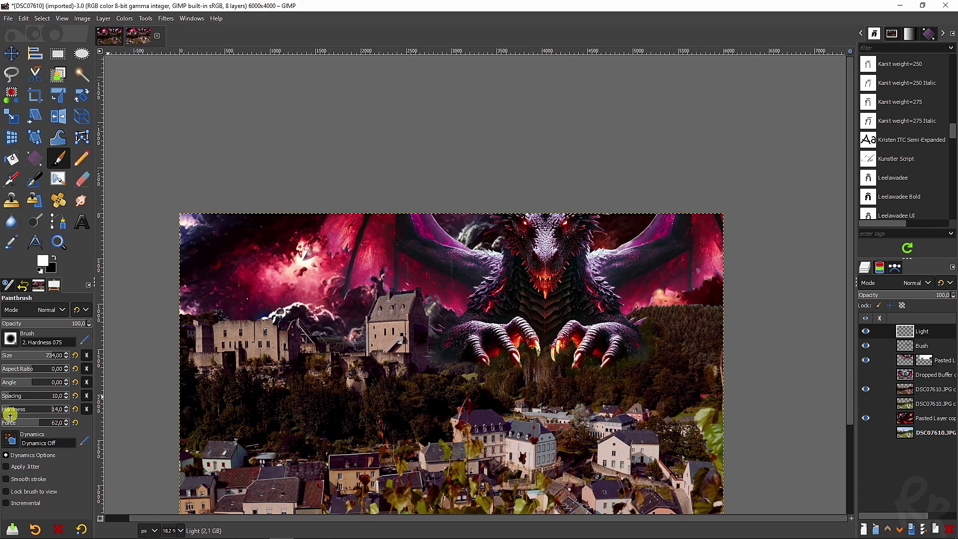
{"action": "left_click_drag", "start_coordinate": [38, 424], "coordinate": [5, 424]}
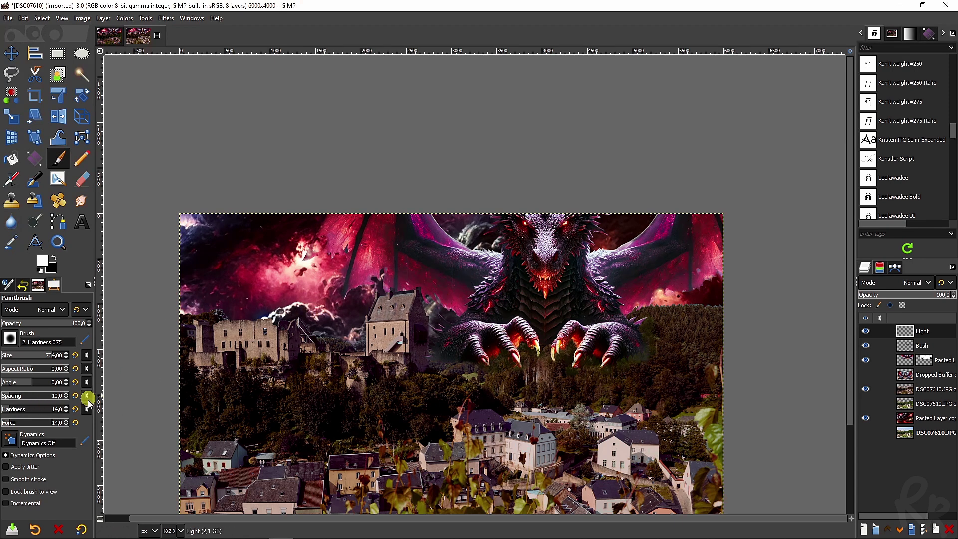
{"action": "left_click_drag", "start_coordinate": [40, 414], "coordinate": [126, 410]}
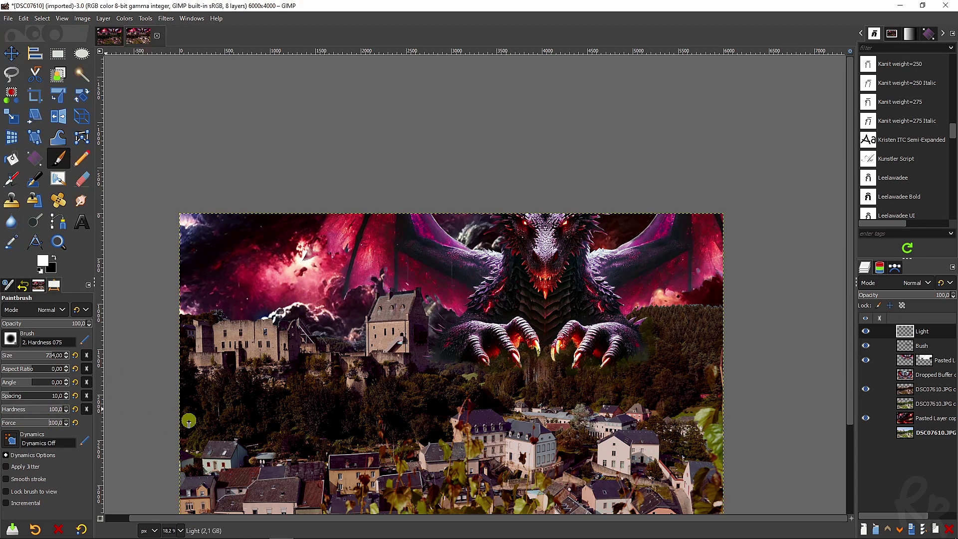
Brush a soft white glow across the dragon's head and wings on the Light layer at force 14.
{"action": "left_click", "coordinate": [620, 228]}
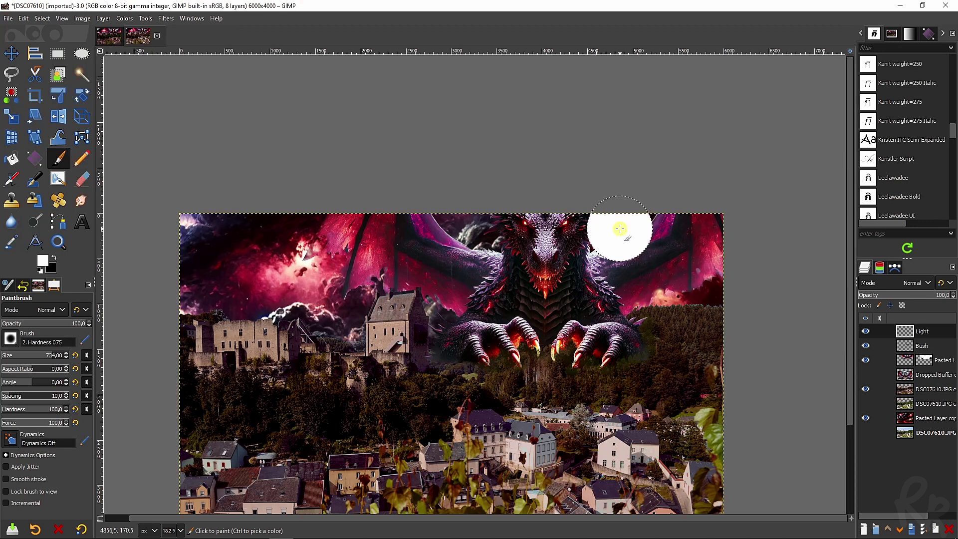
{"action": "left_click", "coordinate": [583, 242]}
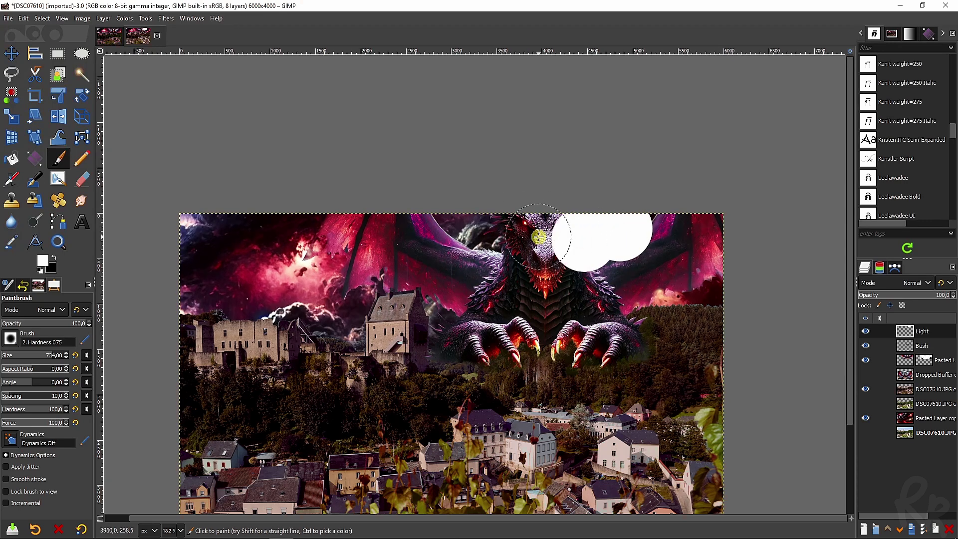
{"action": "key", "text": "ctrl+z"}
{"action": "key", "text": "ctrl+z"}
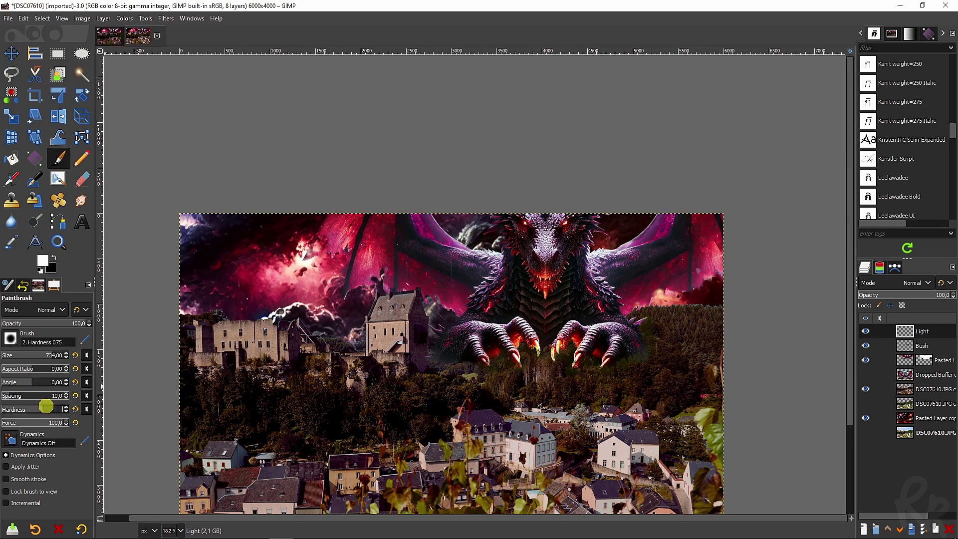
{"action": "left_click", "coordinate": [45, 422]}
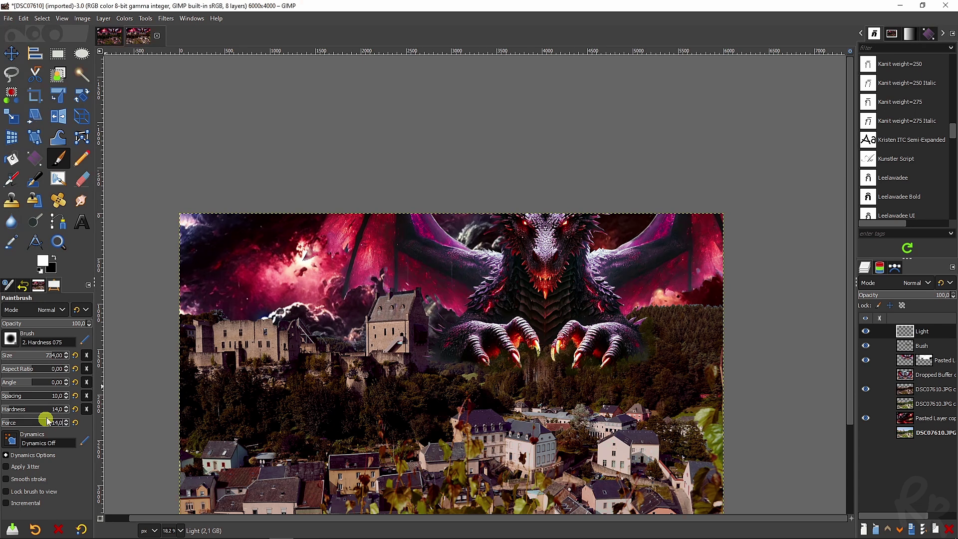
{"action": "mouse_move", "coordinate": [604, 257]}
{"action": "left_mouse_down"}
{"action": "mouse_move", "coordinate": [546, 267]}
{"action": "mouse_move", "coordinate": [499, 256]}
{"action": "mouse_move", "coordinate": [540, 284]}
{"action": "mouse_move", "coordinate": [503, 274]}
{"action": "mouse_move", "coordinate": [567, 278]}
{"action": "left_mouse_up"}
{"action": "key", "text": "ctrl+z"}
{"action": "mouse_move", "coordinate": [646, 235]}
{"action": "left_mouse_down"}
{"action": "mouse_move", "coordinate": [579, 257]}
{"action": "mouse_move", "coordinate": [515, 259]}
{"action": "mouse_move", "coordinate": [423, 218]}
{"action": "left_mouse_up"}
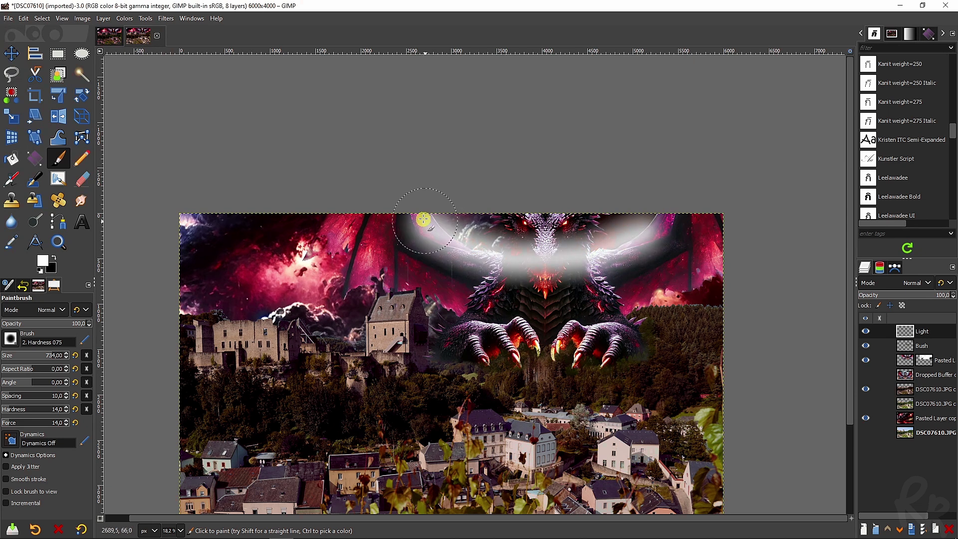
{"action": "left_click", "coordinate": [44, 261]}
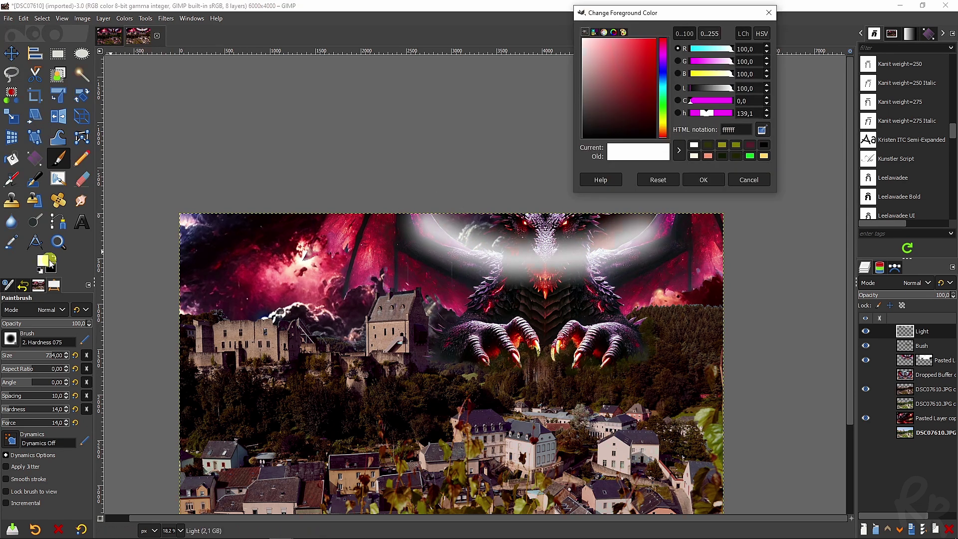
Paint light yellow (f9f76f) glows on both sides of the dragon and move Light below the dragon layer.
{"action": "left_click", "coordinate": [306, 265]}
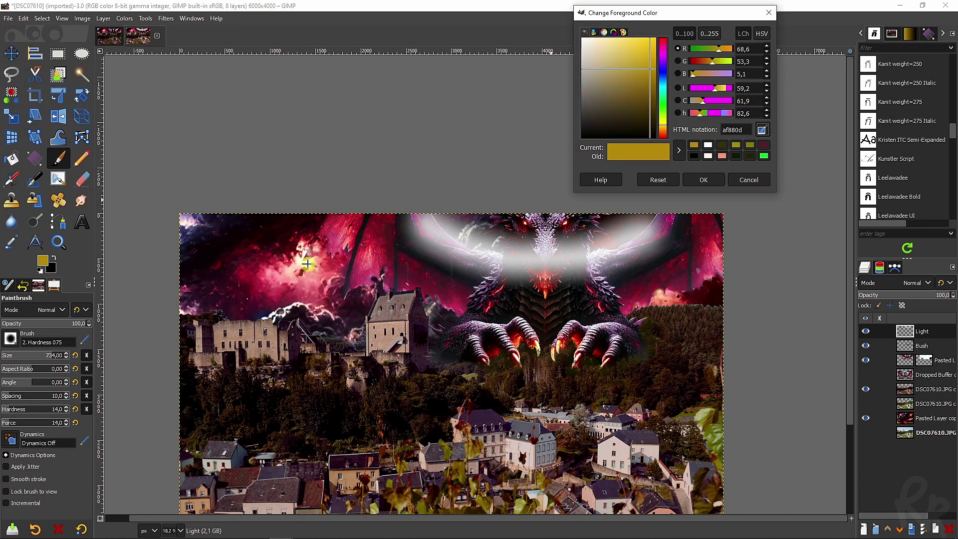
{"action": "left_click", "coordinate": [308, 263]}
{"action": "left_click", "coordinate": [708, 181]}
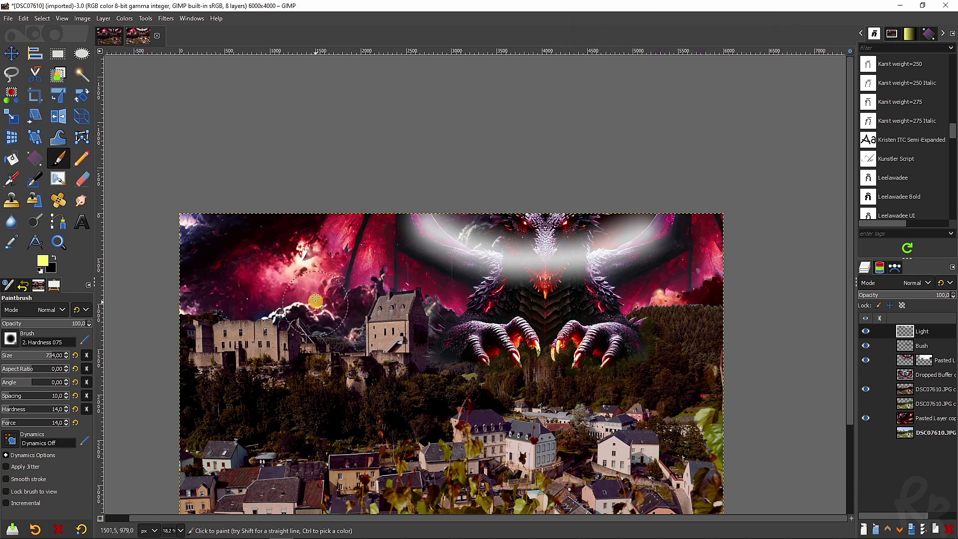
{"action": "mouse_move", "coordinate": [303, 268]}
{"action": "left_mouse_down"}
{"action": "mouse_move", "coordinate": [308, 246]}
{"action": "mouse_move", "coordinate": [292, 275]}
{"action": "left_mouse_up"}
{"action": "left_click", "coordinate": [661, 296]}
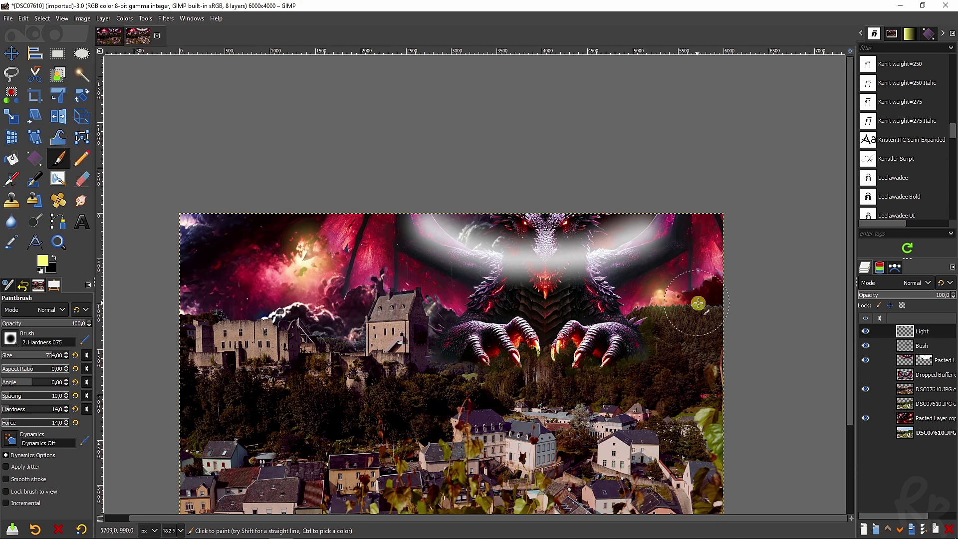
{"action": "left_click_drag", "start_coordinate": [910, 334], "coordinate": [909, 367]}
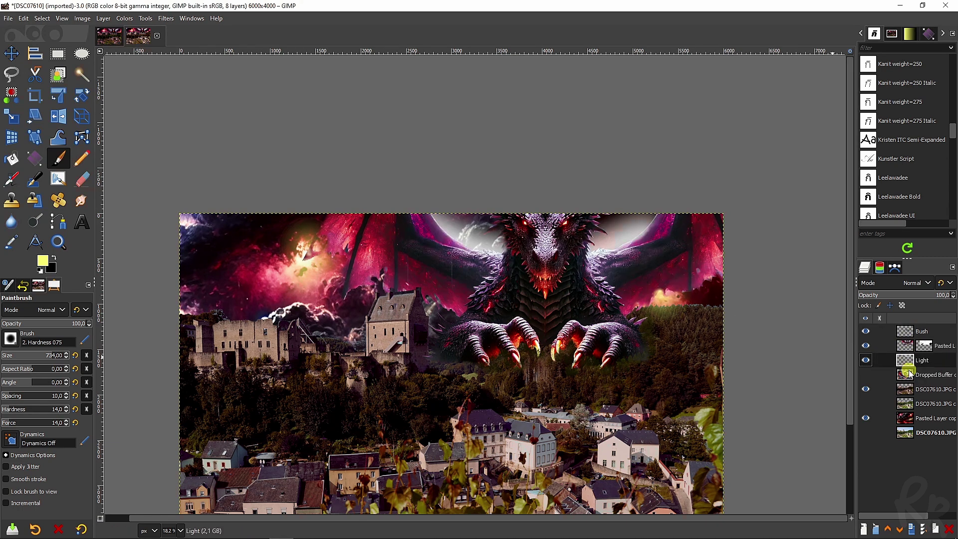
{"action": "left_click", "coordinate": [866, 360]}
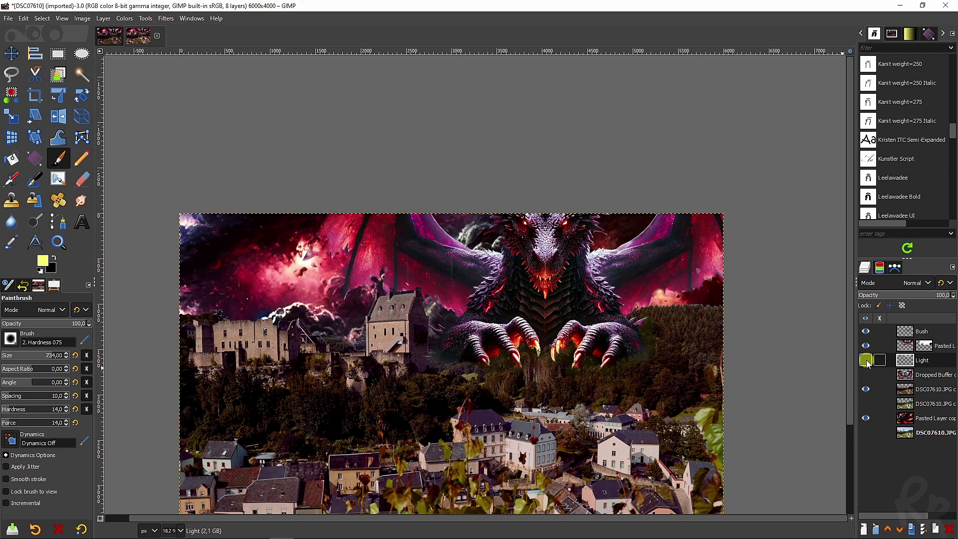
{"action": "left_click", "coordinate": [867, 360]}
{"action": "scroll", "coordinate": [706, 336], "scroll_direction": "down", "scroll_amount": 2}
{"action": "left_click_drag", "start_coordinate": [793, 354], "coordinate": [745, 338]}
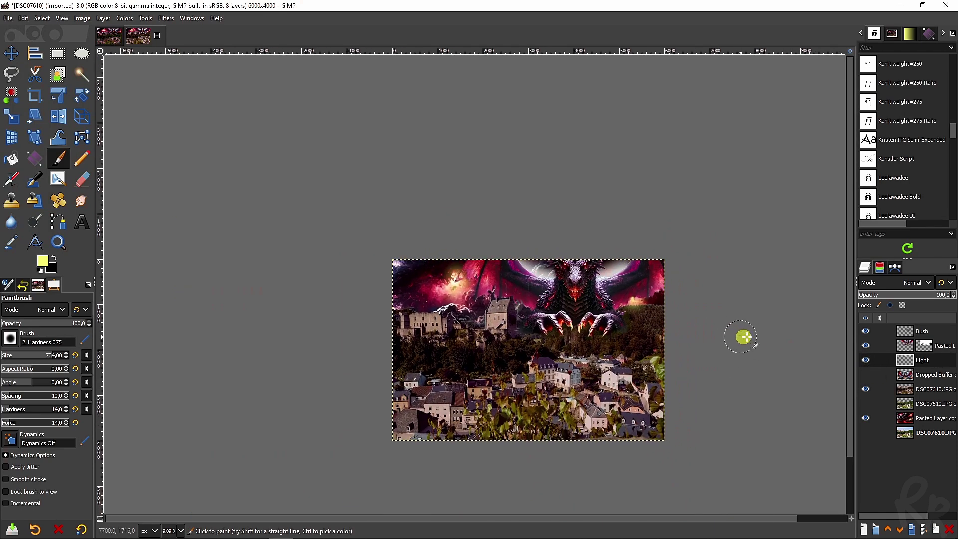
{"action": "left_click", "coordinate": [866, 360]}
{"action": "left_click", "coordinate": [867, 360]}
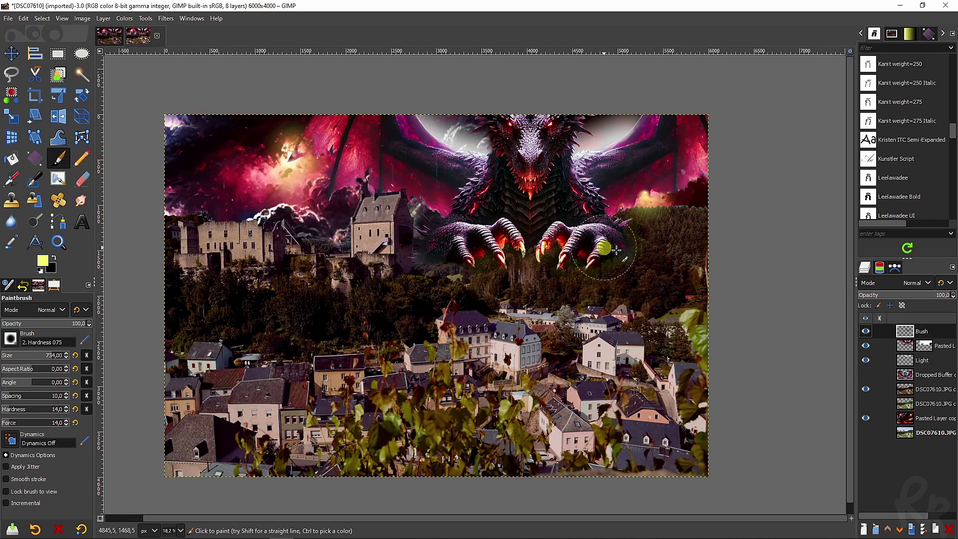
Add a Black layer on top and brush black over the forest below the dragon's claws.
{"action": "left_click", "coordinate": [866, 530]}
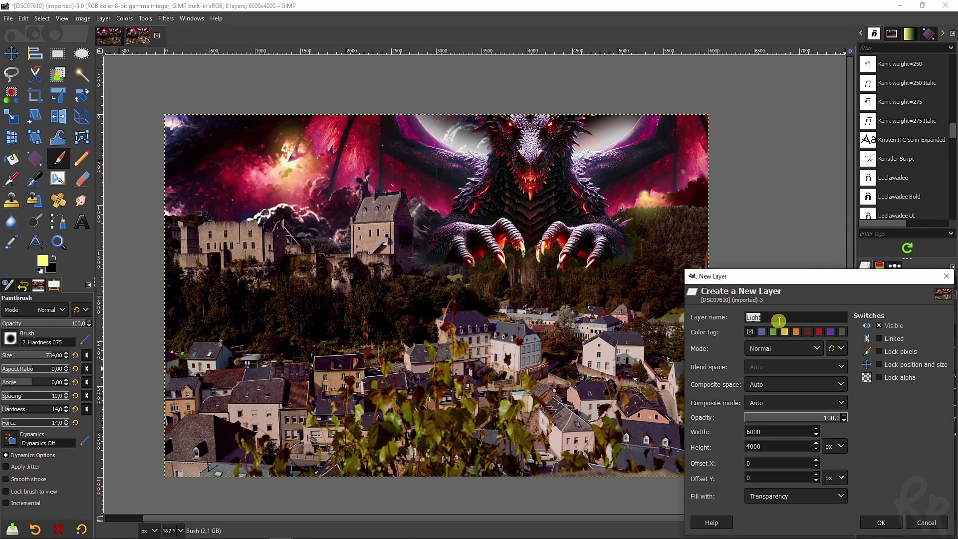
{"action": "key", "text": "Return"}
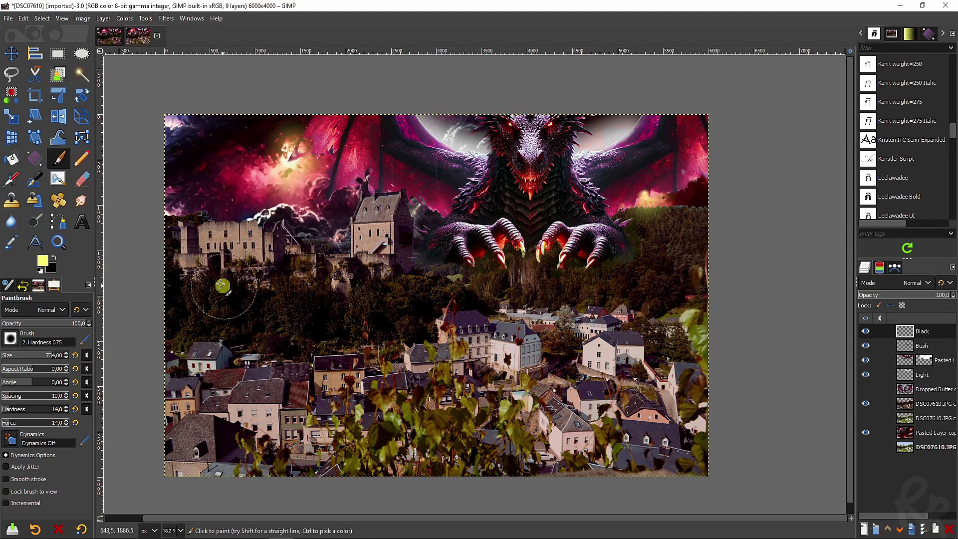
{"action": "mouse_move", "coordinate": [494, 256]}
{"action": "left_mouse_down"}
{"action": "mouse_move", "coordinate": [452, 253]}
{"action": "mouse_move", "coordinate": [639, 245]}
{"action": "mouse_move", "coordinate": [457, 248]}
{"action": "mouse_move", "coordinate": [482, 248]}
{"action": "mouse_move", "coordinate": [524, 219]}
{"action": "mouse_move", "coordinate": [598, 248]}
{"action": "left_mouse_up"}
{"action": "scroll", "coordinate": [598, 247], "scroll_direction": "down", "scroll_amount": 2}
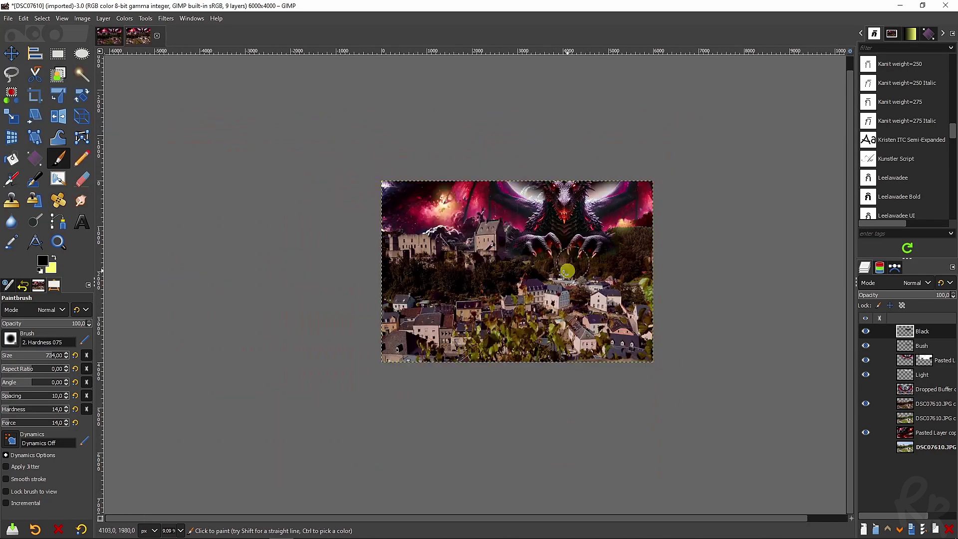
{"action": "scroll", "coordinate": [571, 257], "scroll_direction": "up", "scroll_amount": 1}
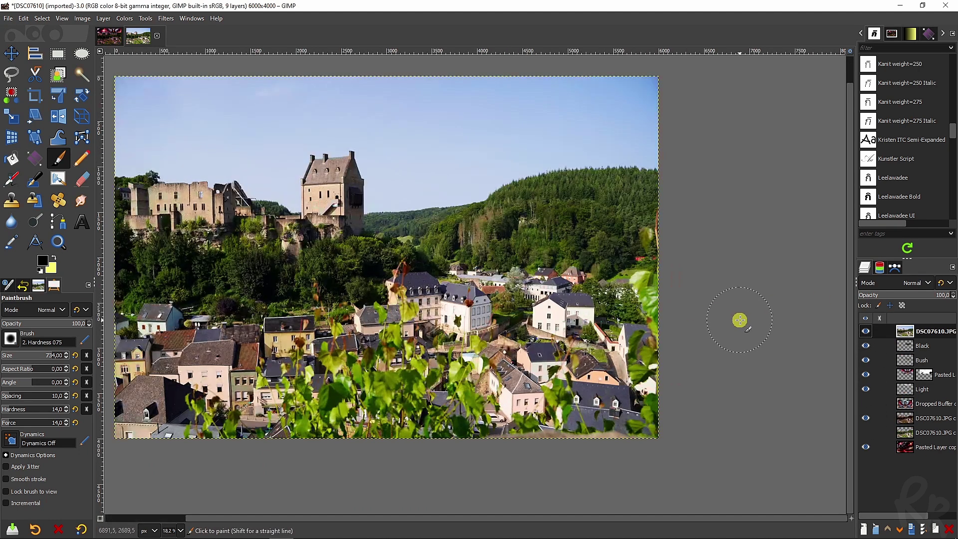
Move the DSC07610.JPG original photo layer to the top of the layer stack.
{"action": "scroll", "coordinate": [740, 320], "scroll_direction": "down", "scroll_amount": 1}
{"action": "left_click_drag", "start_coordinate": [740, 319], "coordinate": [746, 323]}
{"action": "scroll", "coordinate": [746, 323], "scroll_direction": "up", "scroll_amount": 1}
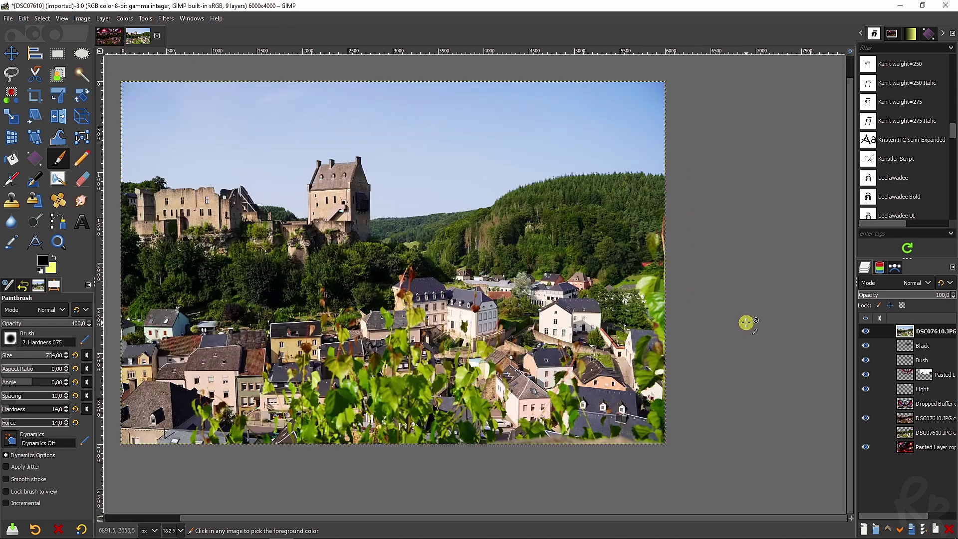
Toggle the DSC07610.JPG layer's visibility to compare original and composite, leaving it hidden.
{"action": "left_click", "coordinate": [867, 333]}
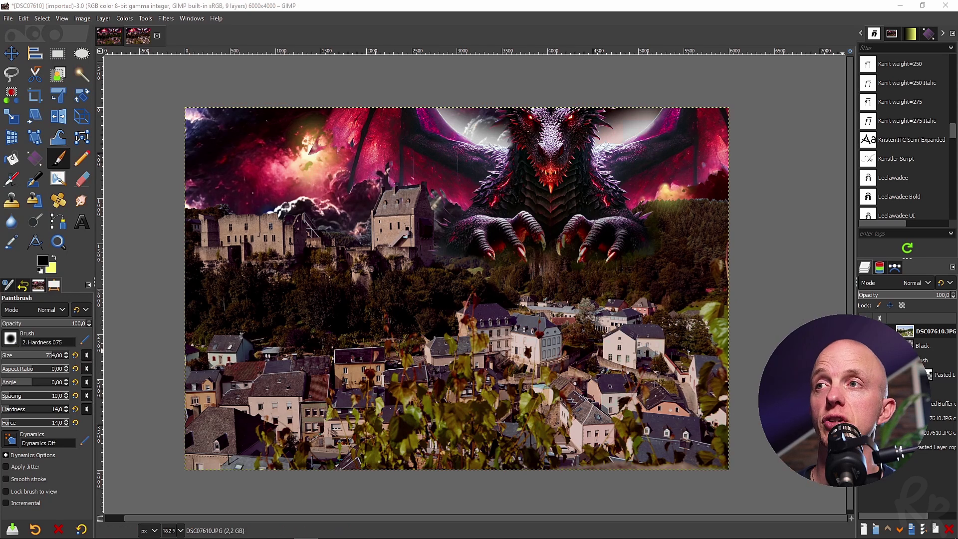
{"action": "left_click", "coordinate": [867, 333]}
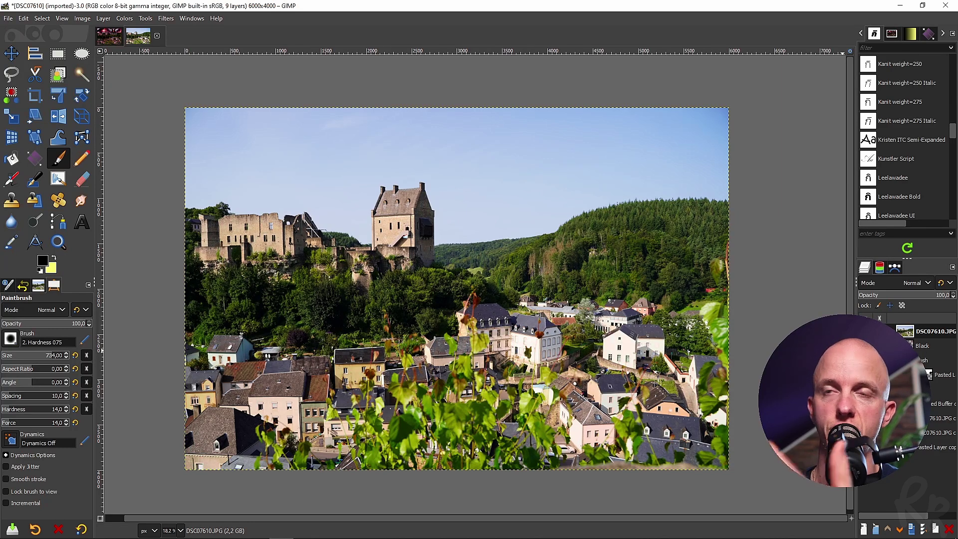
{"action": "left_click", "coordinate": [867, 333]}
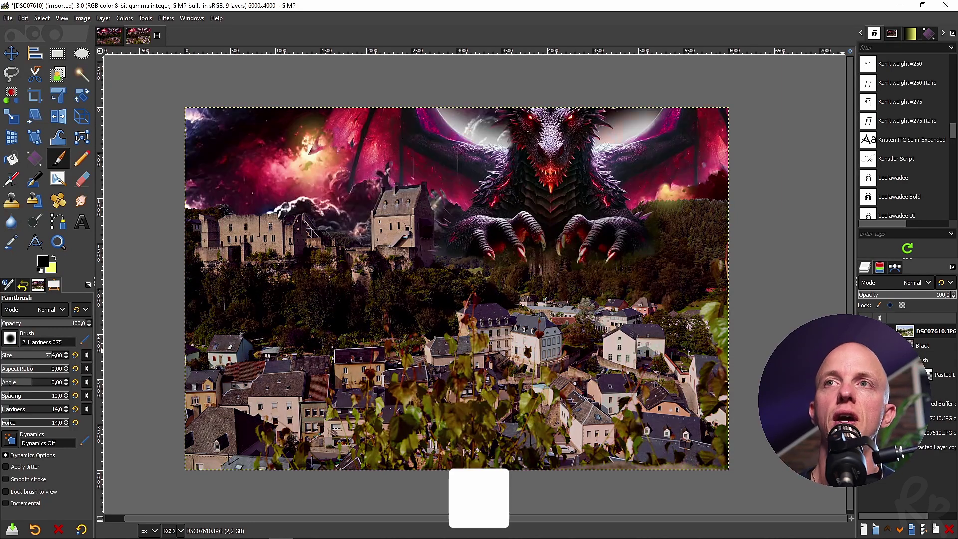